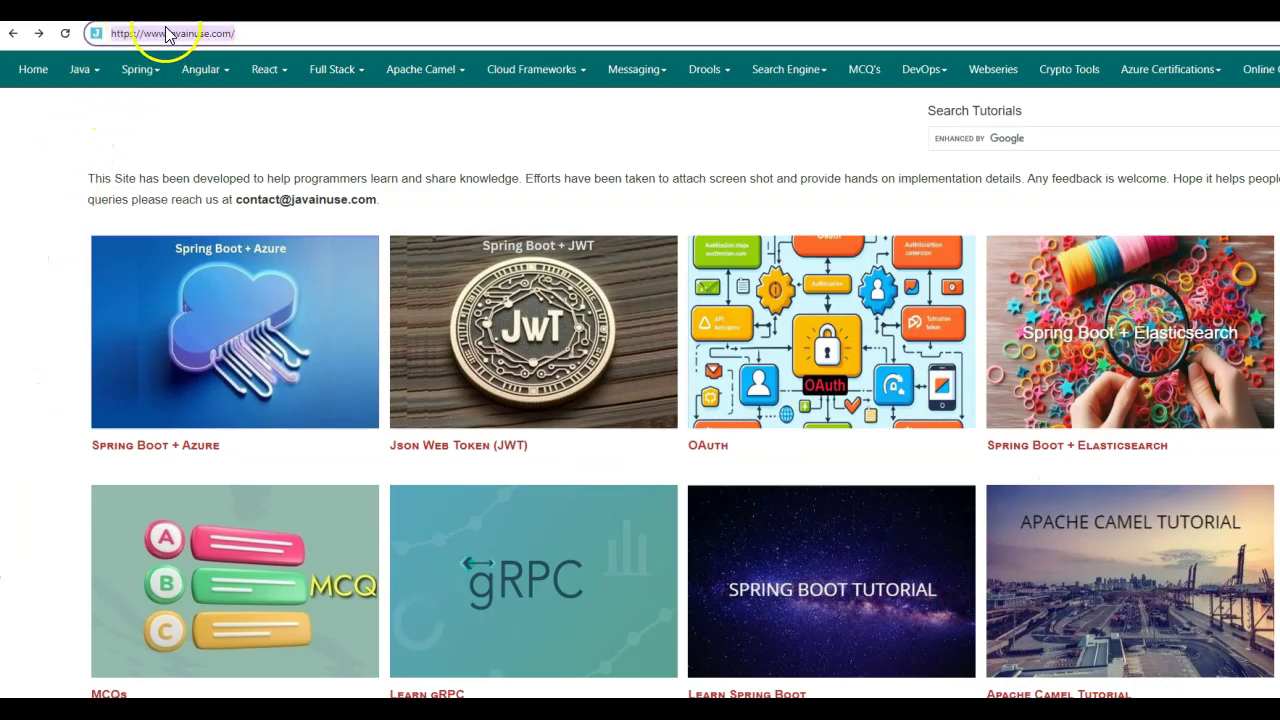
- Open the tutorial "Deploy a Spring Boot App to Azure App Service" from the Spring Boot + Azure tutorials
{"action": "left_click", "coordinate": [226, 325]}
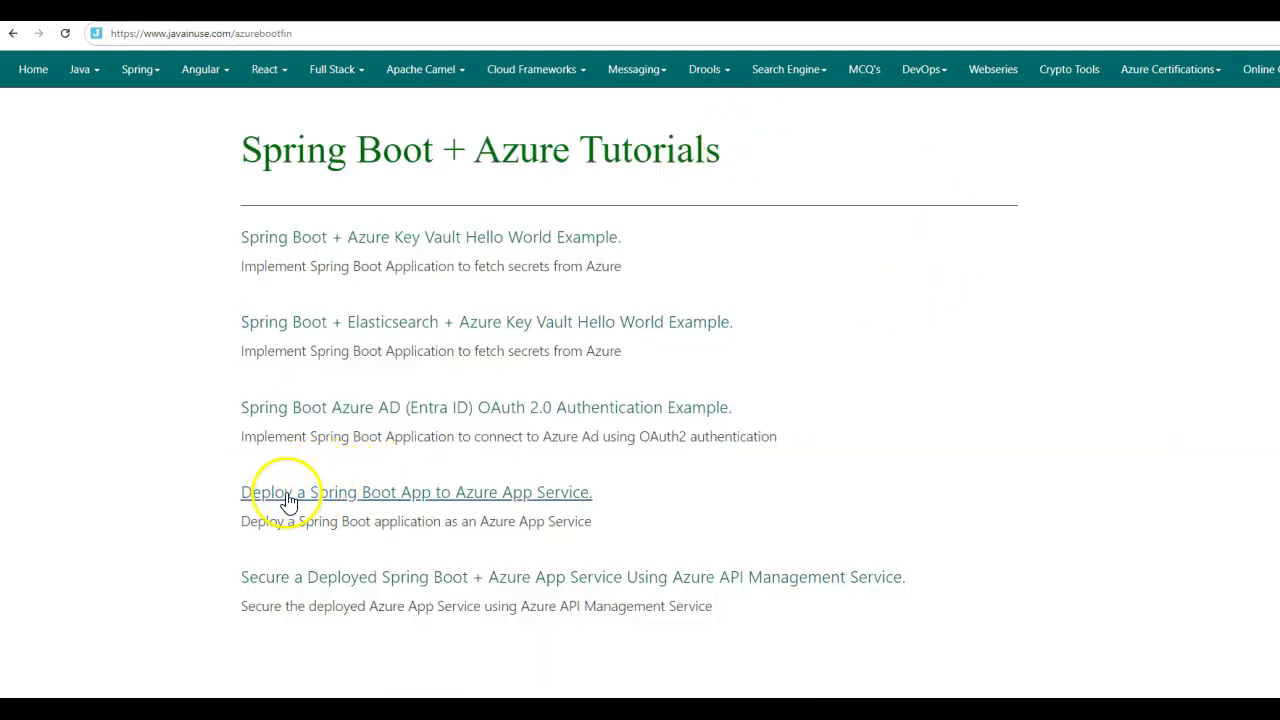
{"action": "left_click", "coordinate": [538, 497]}
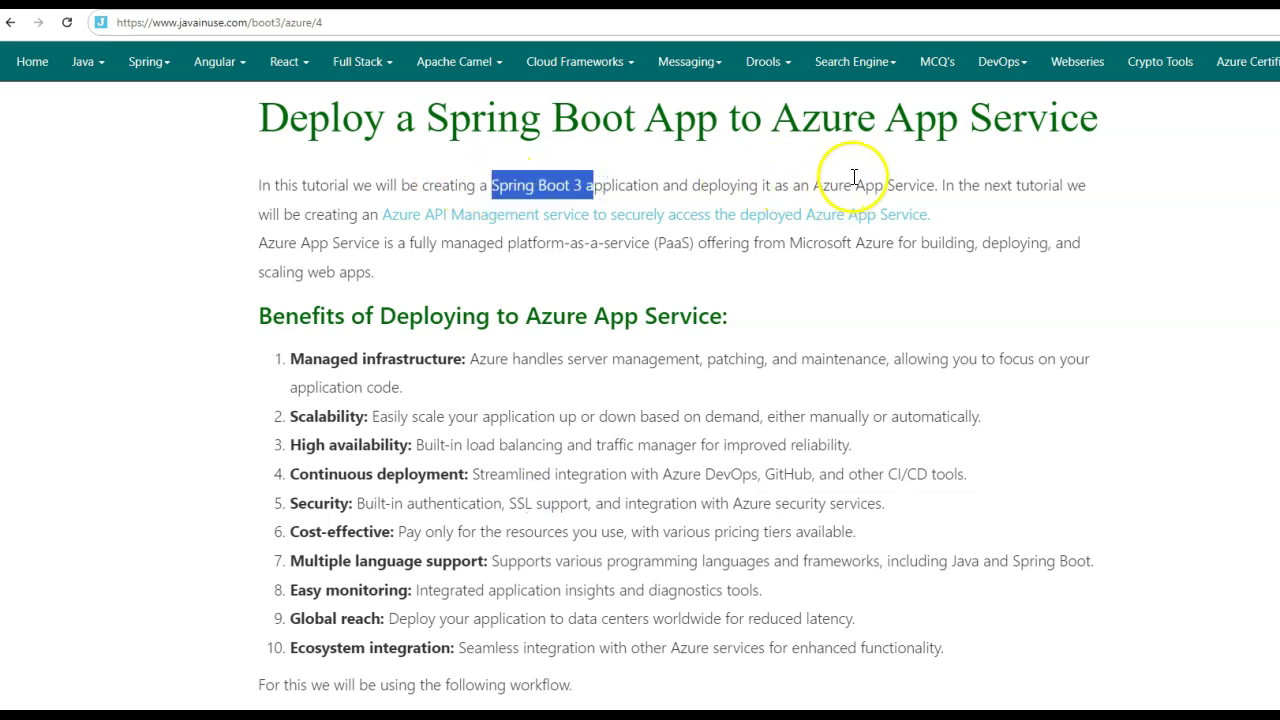
- Read the tutorial's introduction and its list of benefits of deploying to Azure App Service
{"action": "left_click", "coordinate": [1075, 182]}
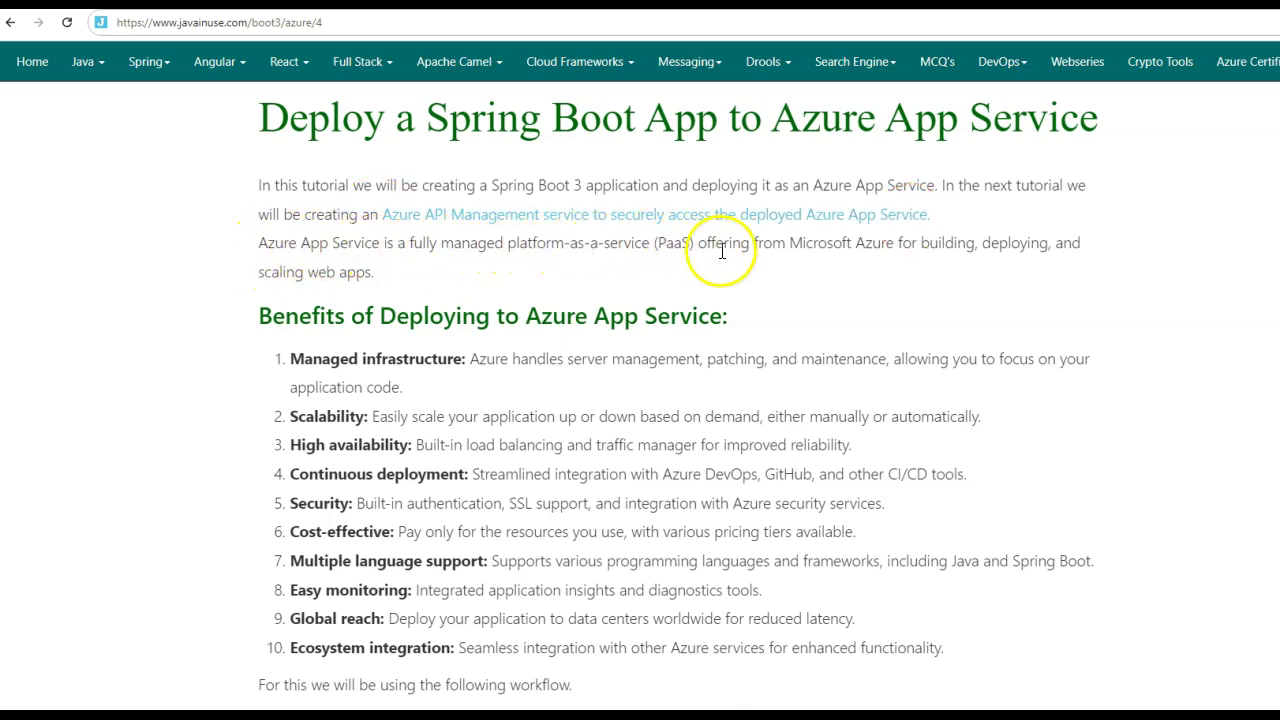
{"action": "left_click_drag", "start_coordinate": [789, 243], "coordinate": [871, 242]}
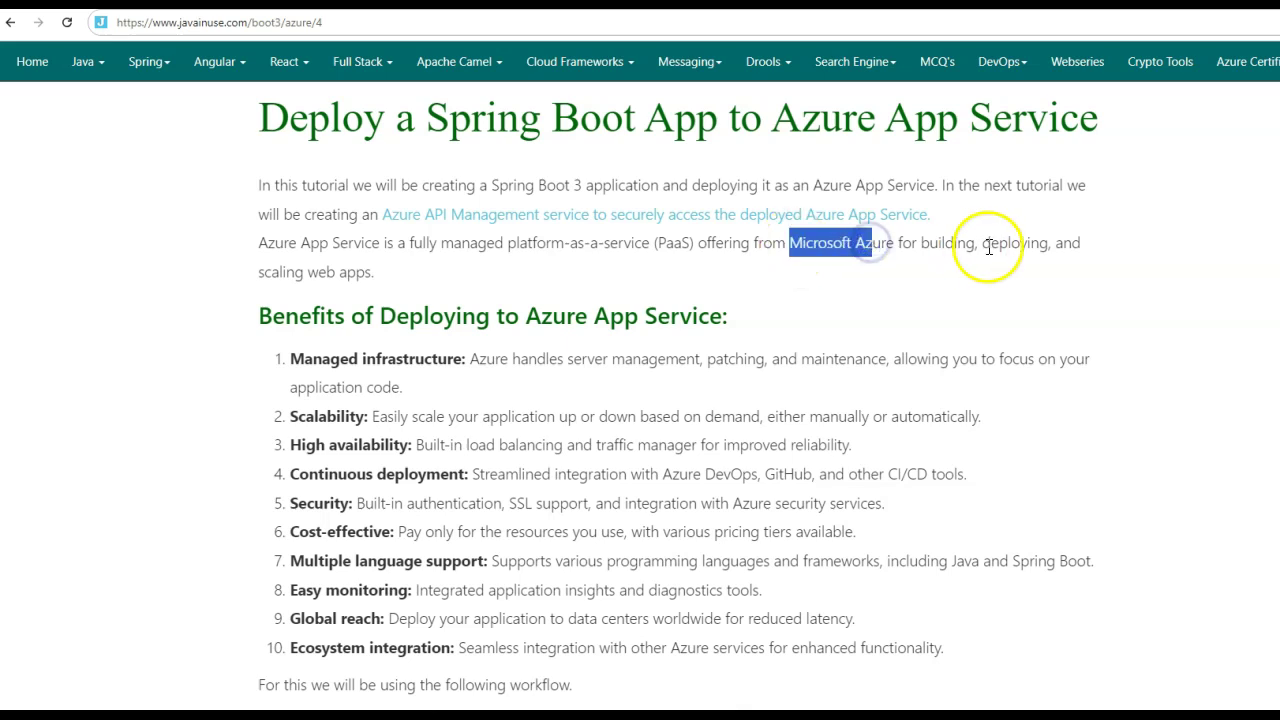
{"action": "left_click", "coordinate": [365, 273]}
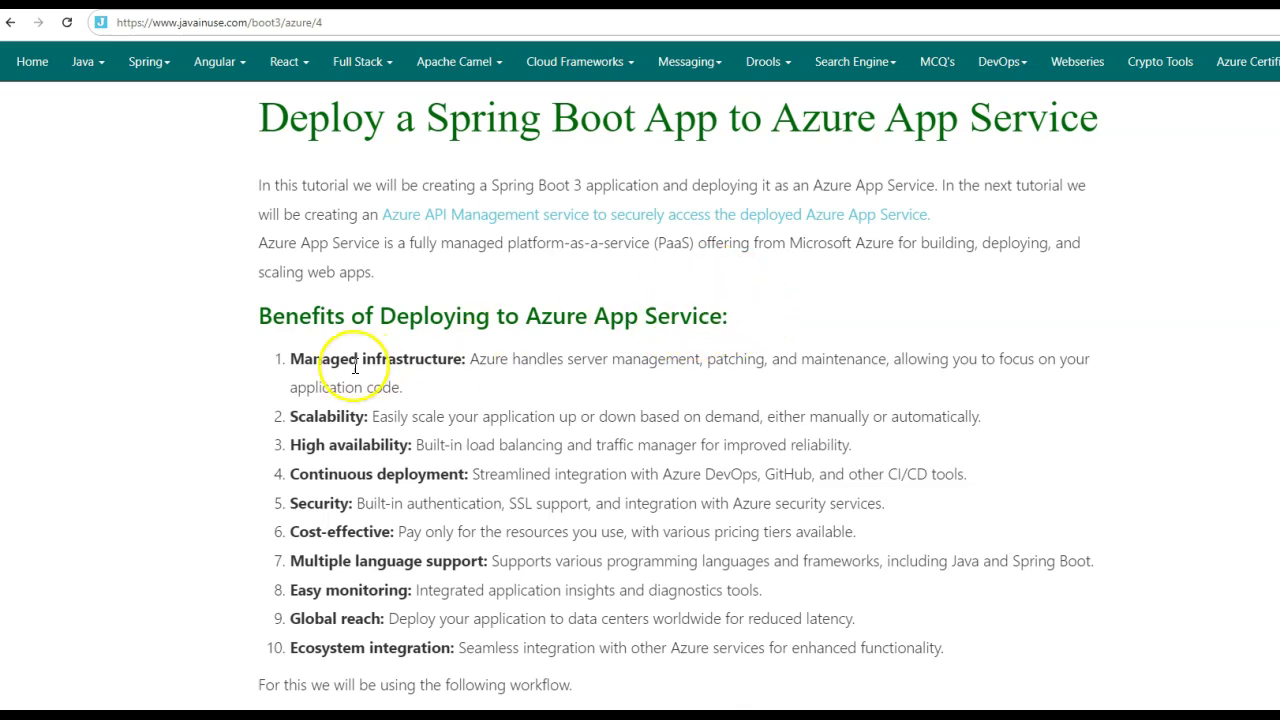
{"action": "left_click_drag", "start_coordinate": [288, 359], "coordinate": [446, 364]}
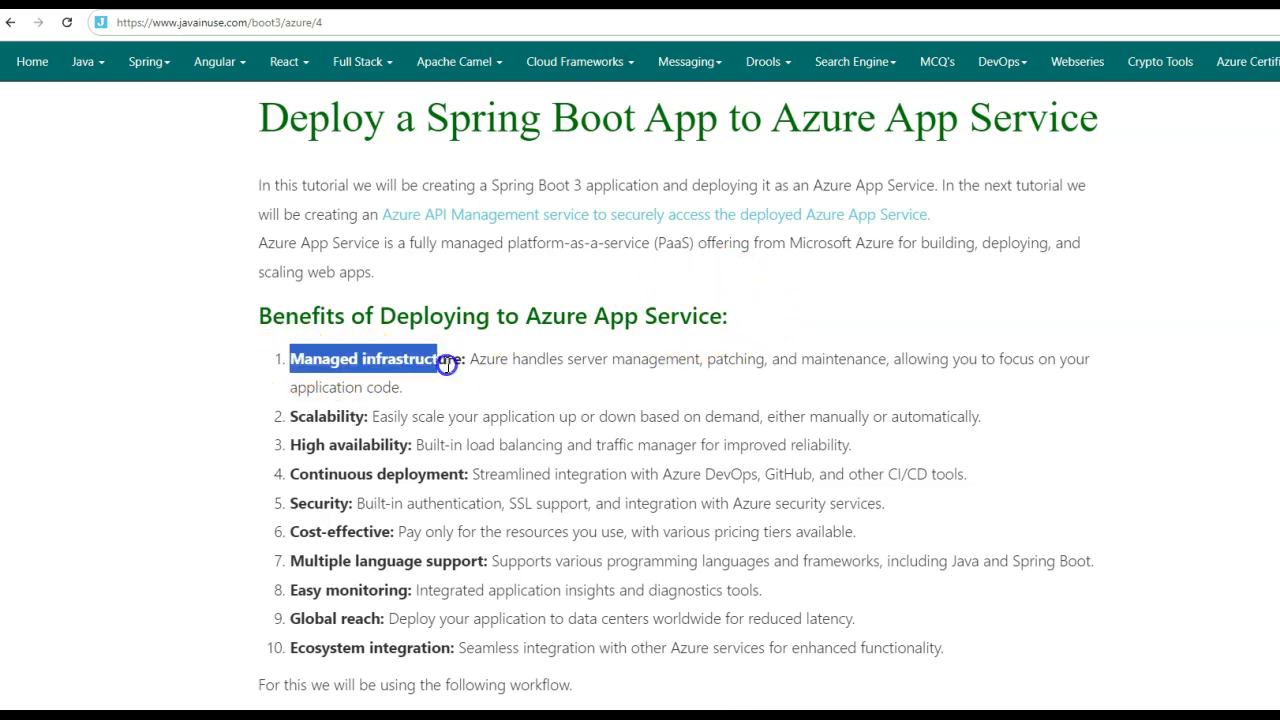
{"action": "double_click", "coordinate": [325, 416]}
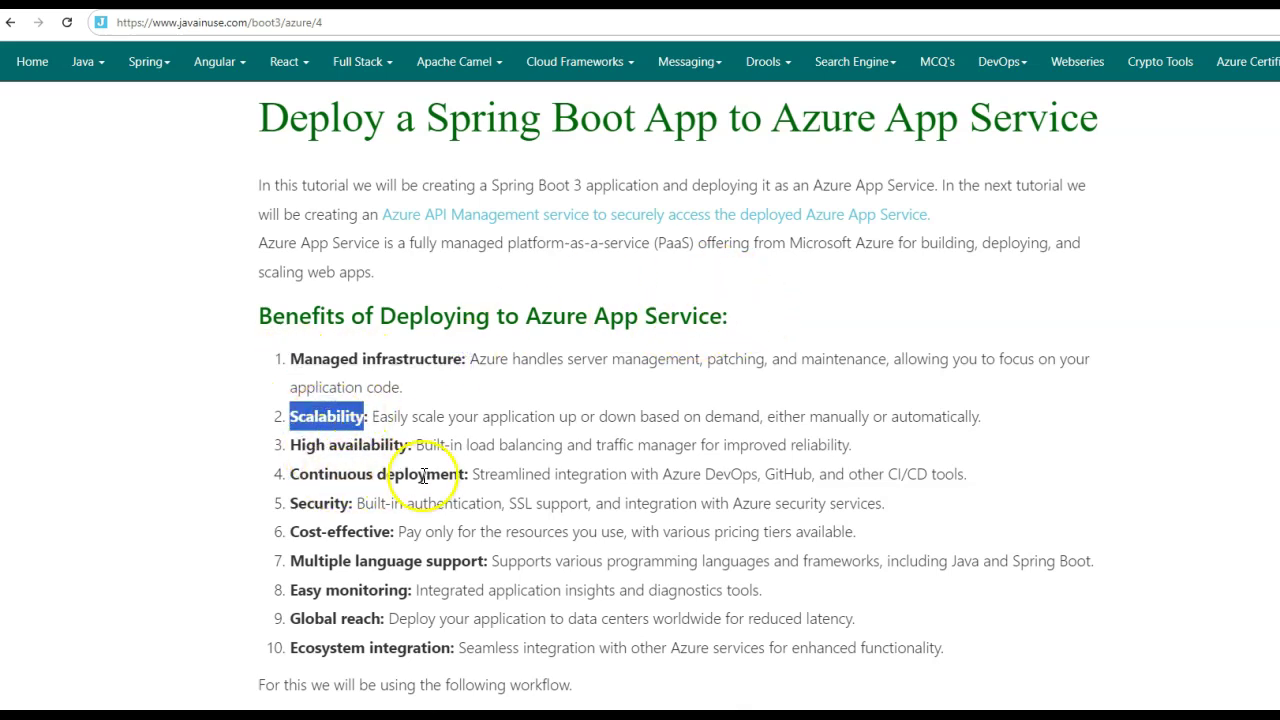
{"action": "double_click", "coordinate": [311, 505]}
{"action": "left_click_drag", "start_coordinate": [291, 533], "coordinate": [364, 533]}
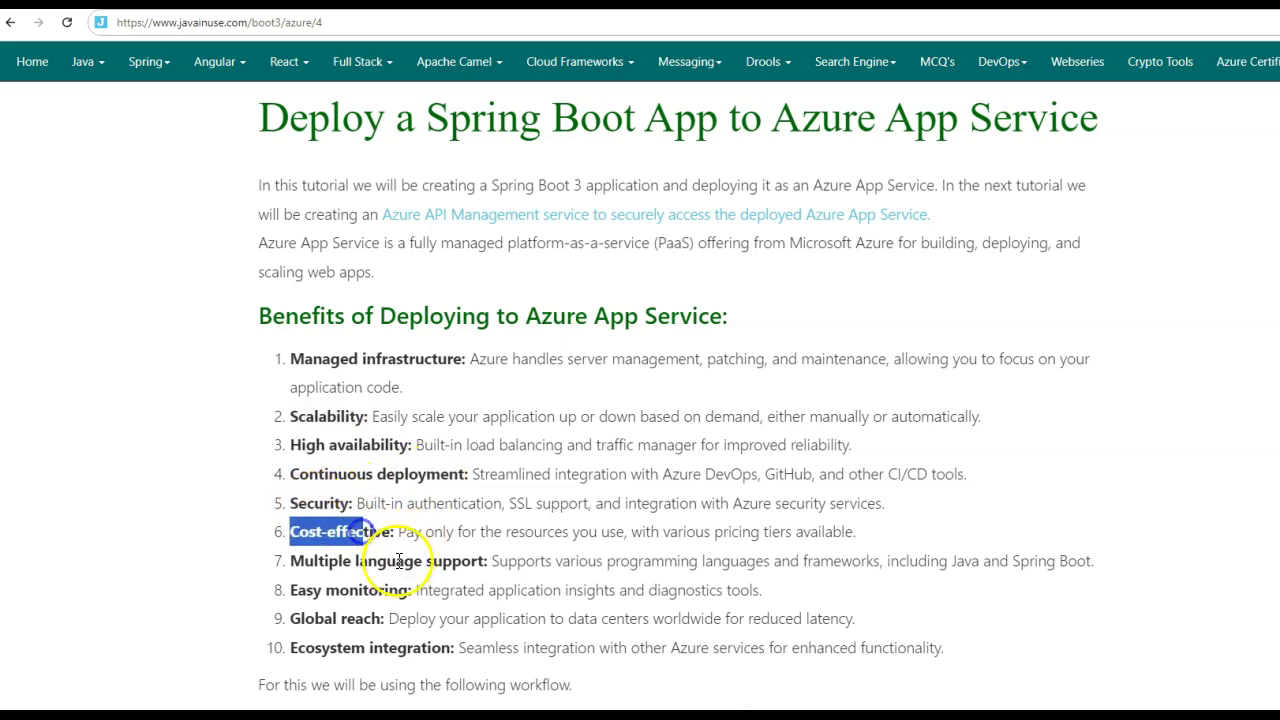
{"action": "left_click_drag", "start_coordinate": [297, 596], "coordinate": [376, 590]}
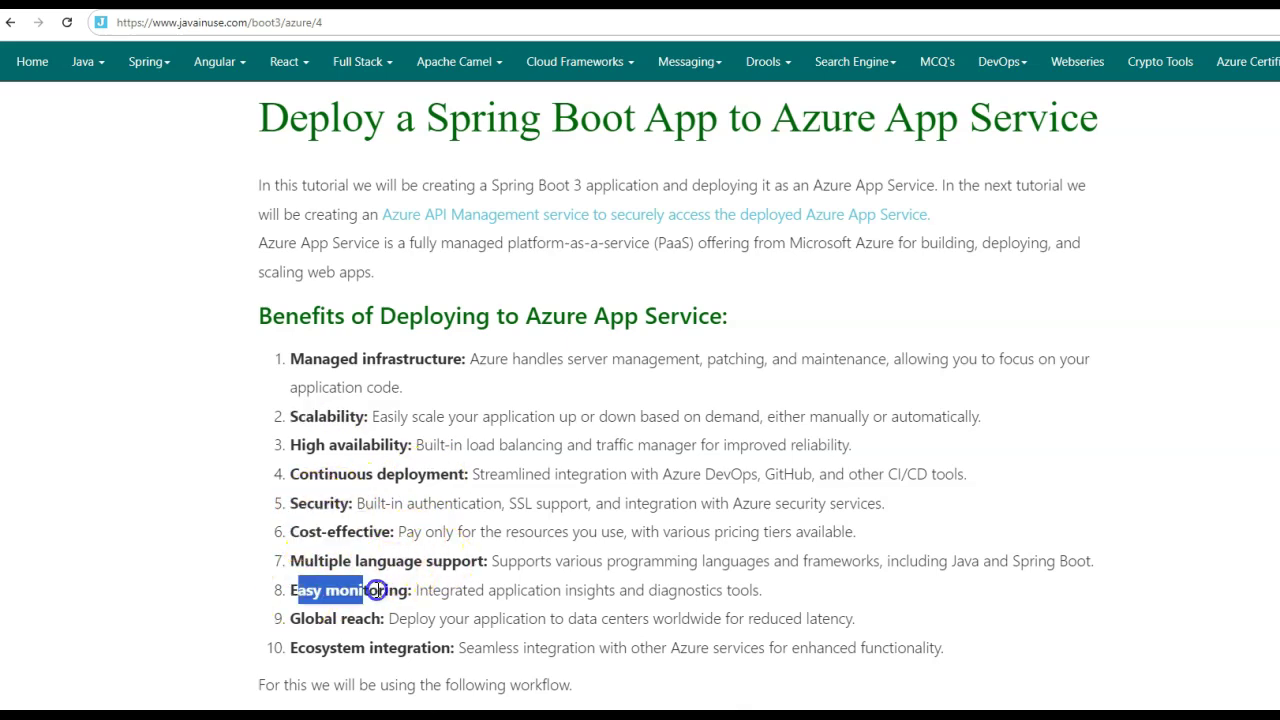
{"action": "left_click_drag", "start_coordinate": [300, 618], "coordinate": [366, 615]}
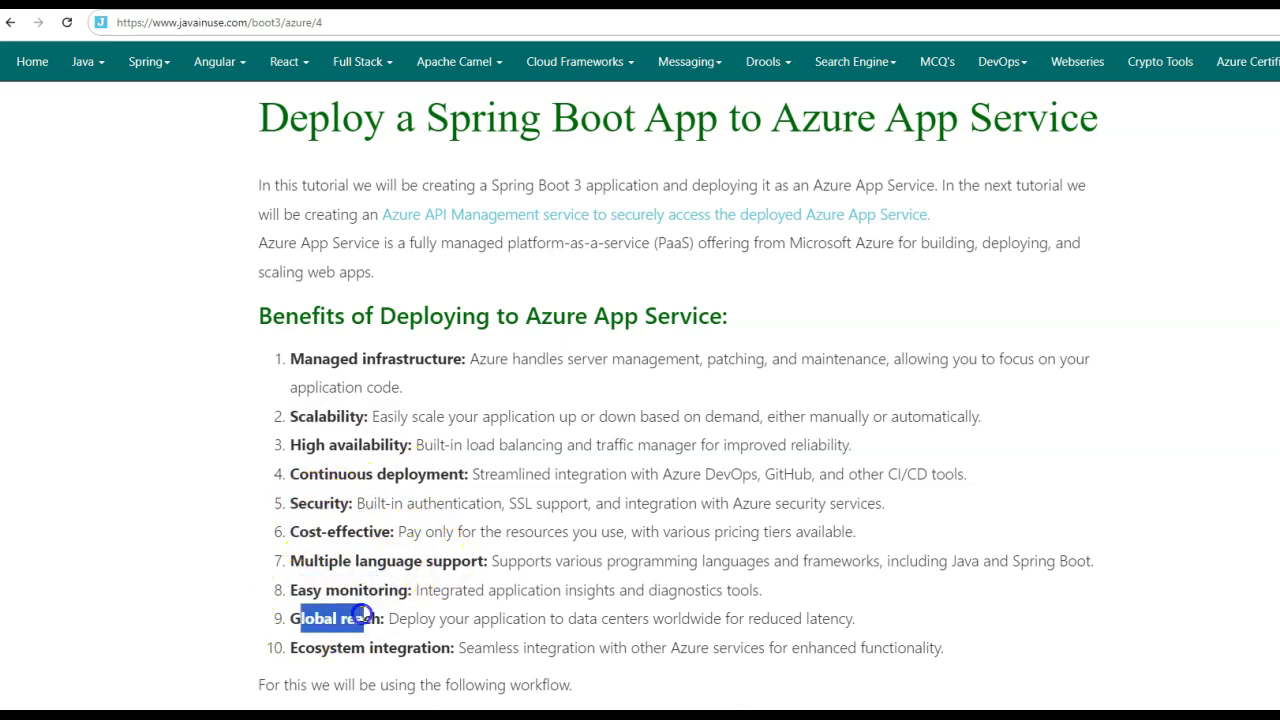
{"action": "left_click", "coordinate": [409, 649]}
- Open the Spring Initializr link from the tutorial's Implementation section in a separate browser tab
{"action": "scroll", "coordinate": [557, 409], "scroll_direction": "down", "scroll_amount": 3}
{"action": "scroll", "coordinate": [674, 494], "scroll_direction": "down", "scroll_amount": 2}
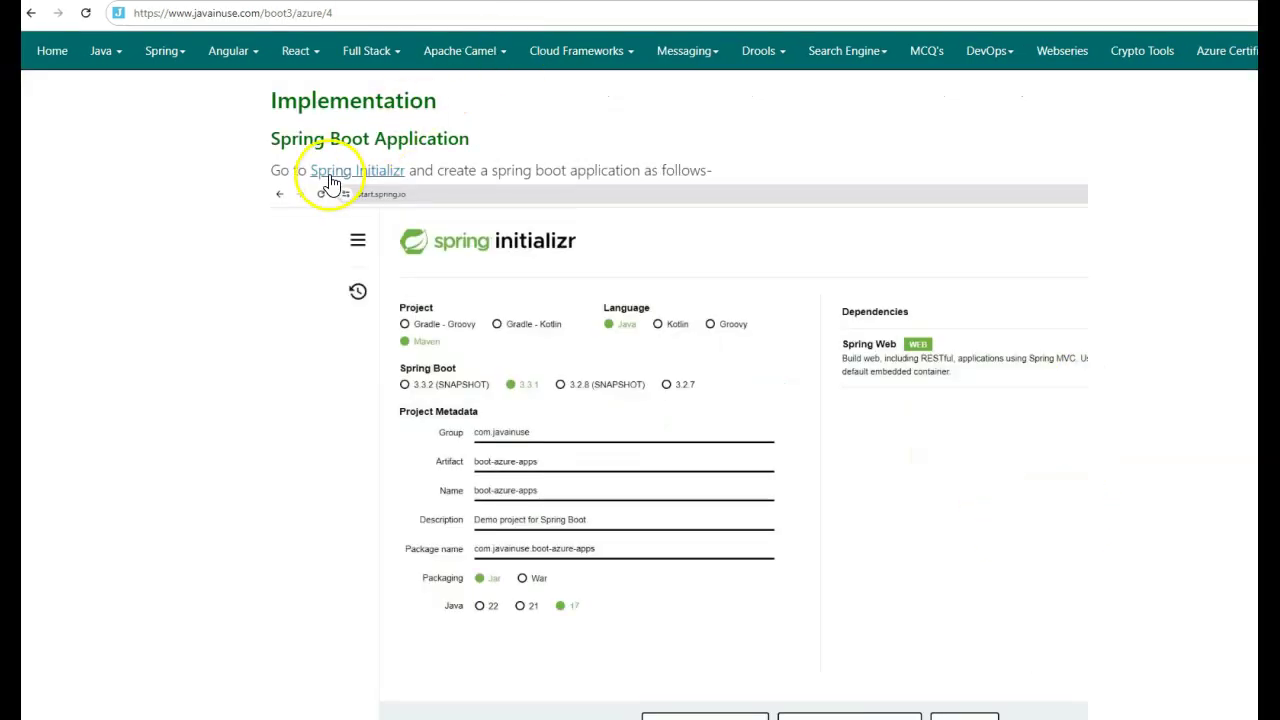
{"action": "right_click", "coordinate": [361, 179]}
{"action": "left_click", "coordinate": [389, 184]}
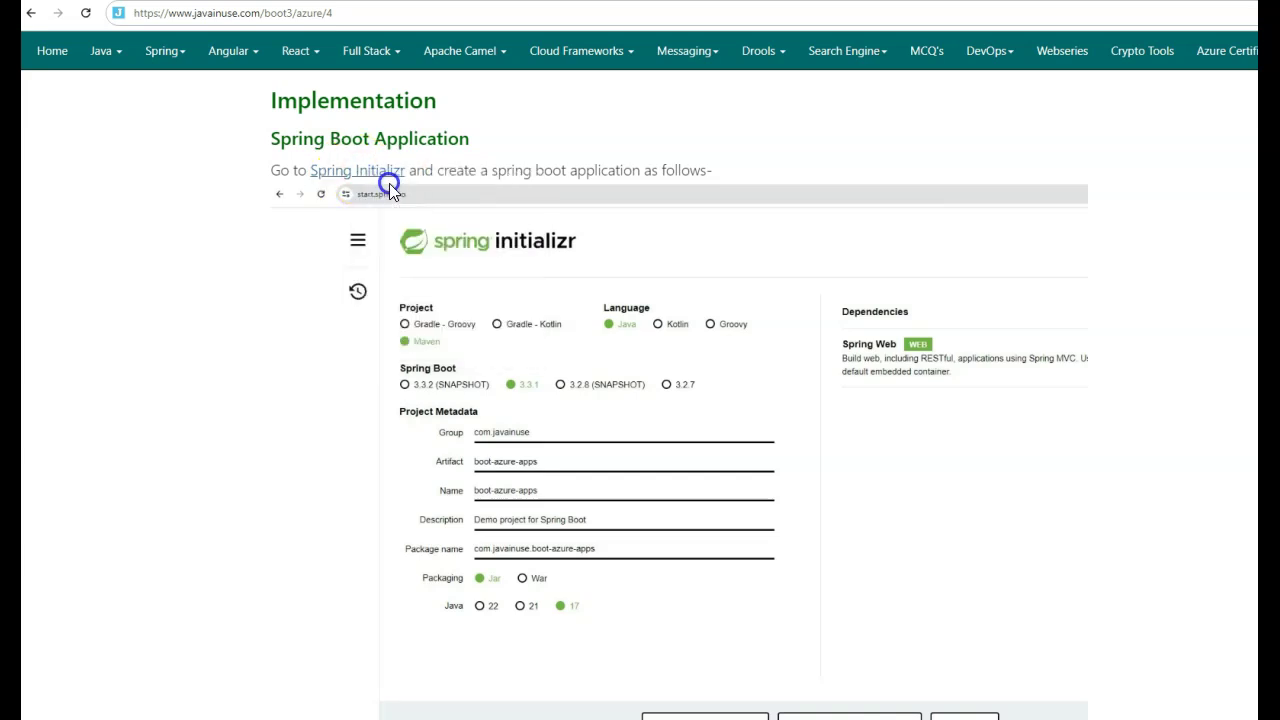
{"action": "key", "text": "ctrl+Tab"}
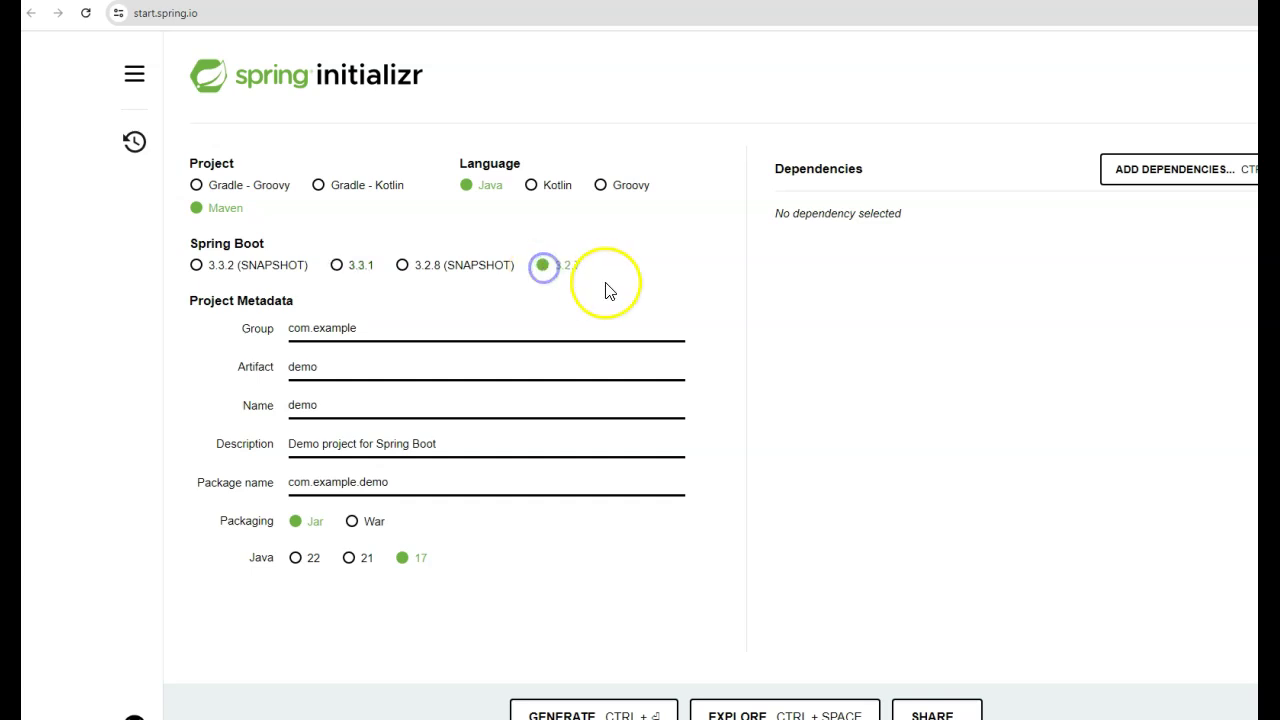
- Set the project's group to com.javainuse and its artifact to boot-azure-apps
{"action": "double_click", "coordinate": [336, 328]}
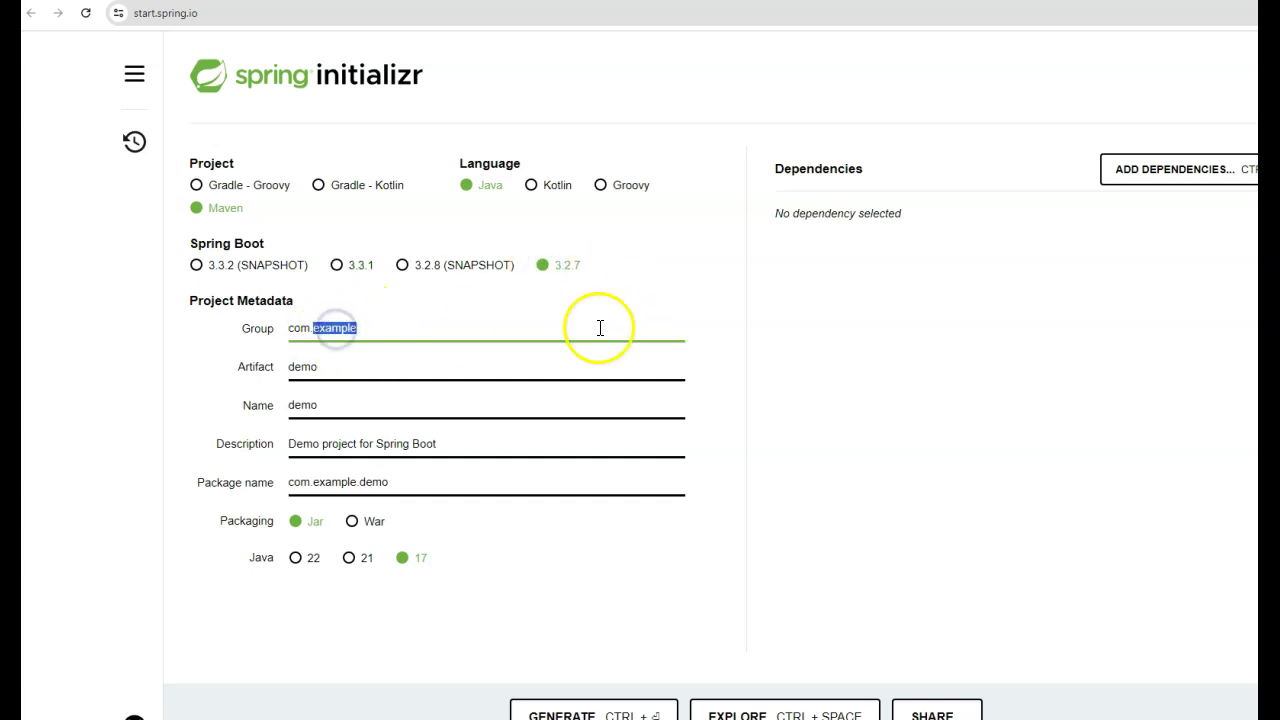
{"action": "type", "text": "javainuse"}
{"action": "double_click", "coordinate": [302, 367]}
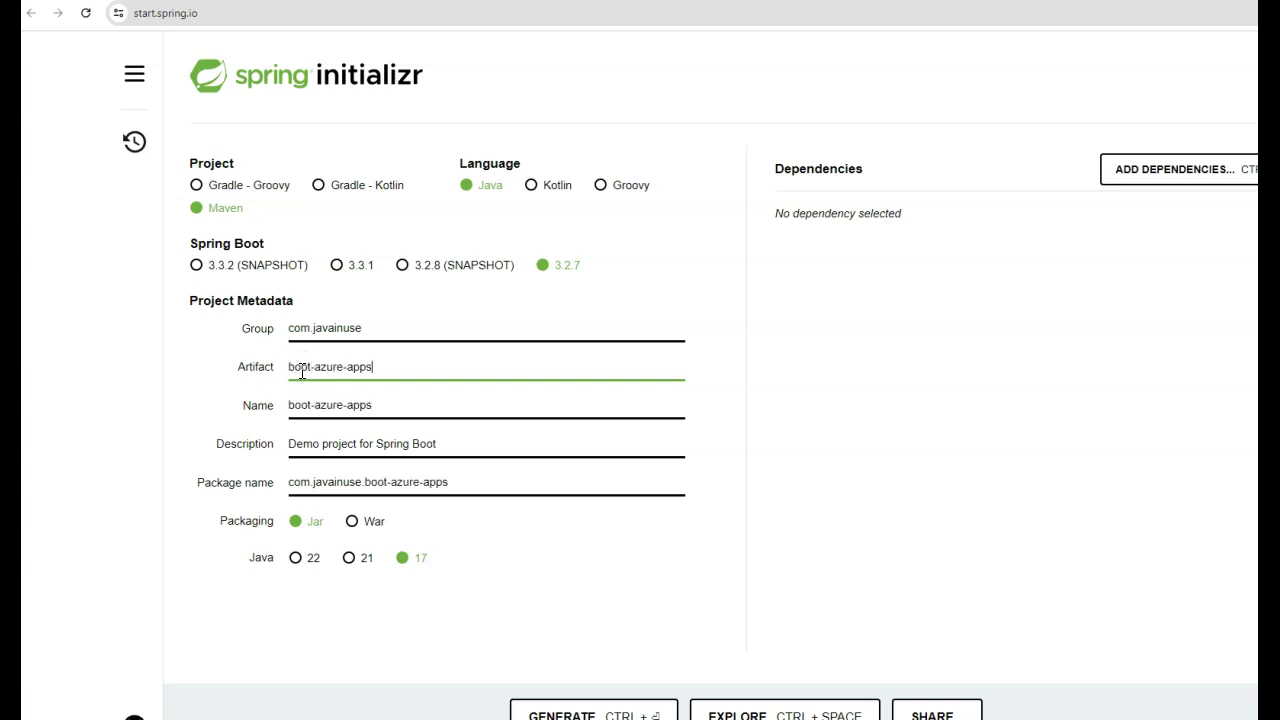
- Add the Spring Web dependency and generate the Spring Boot project
{"action": "left_click", "coordinate": [1140, 169]}
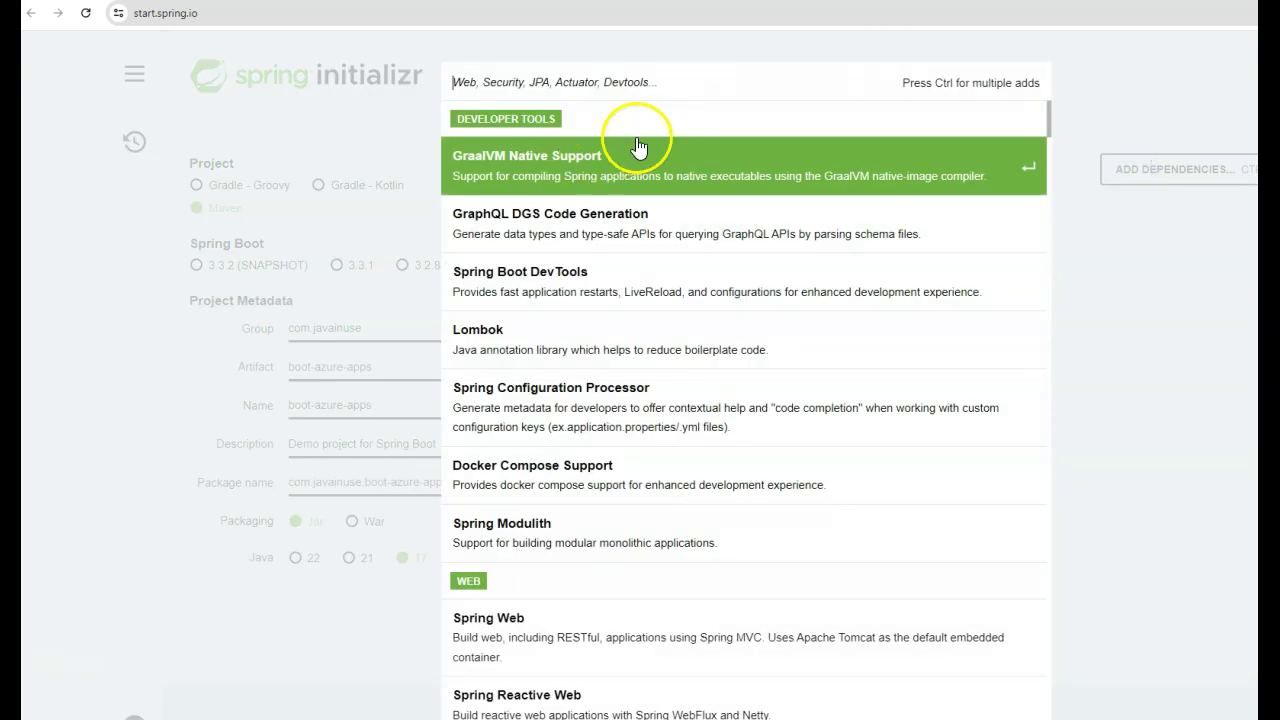
{"action": "type", "text": "web"}
{"action": "left_click", "coordinate": [516, 138]}
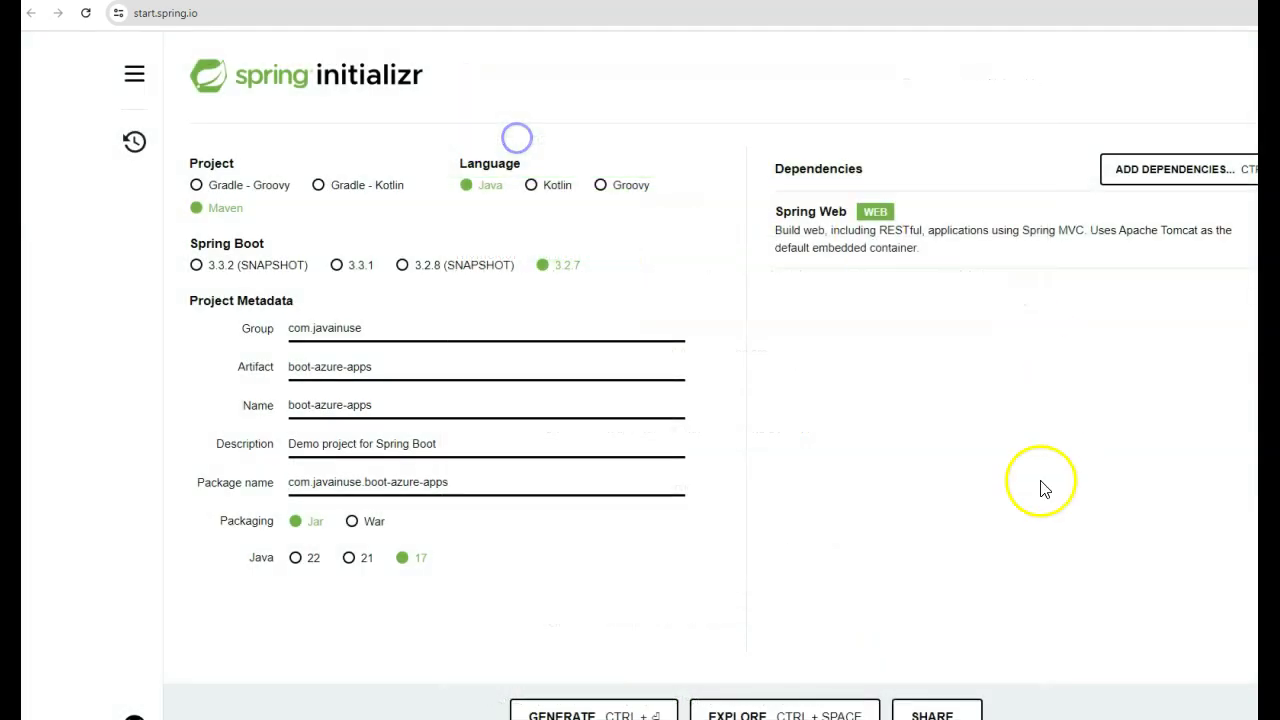
{"action": "left_click", "coordinate": [624, 708]}
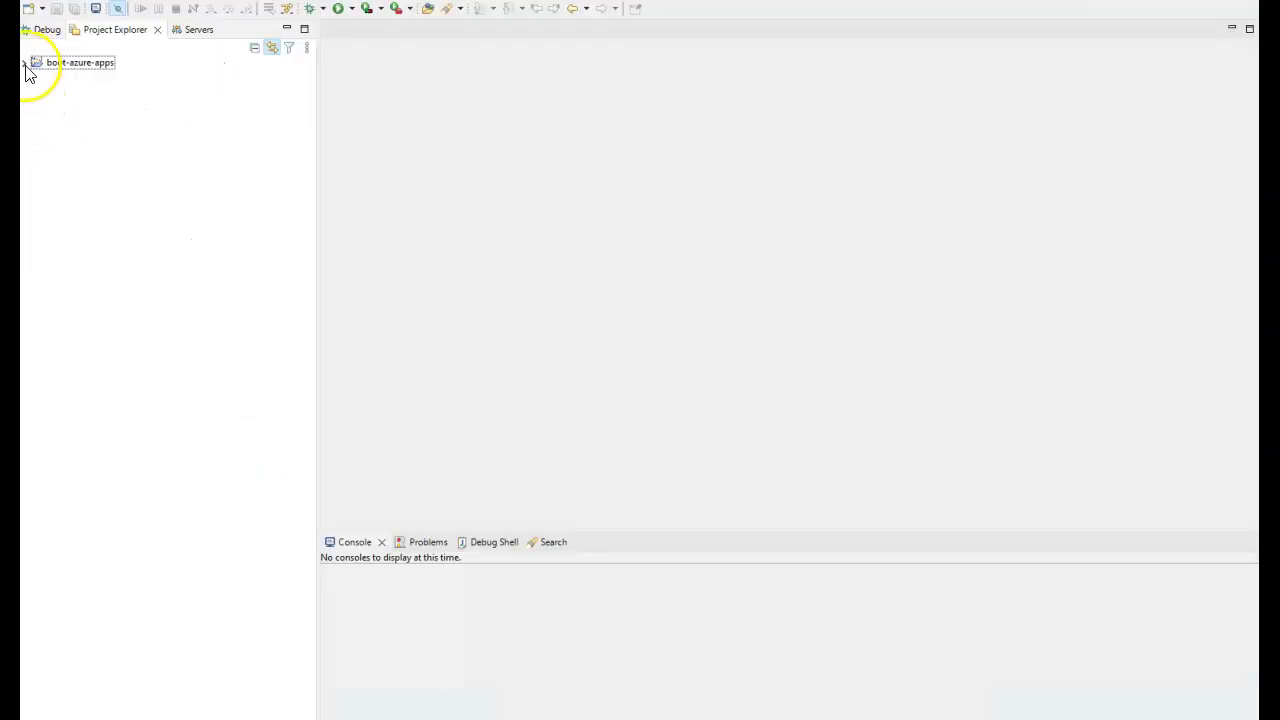
- In Eclipse, open pom.xml of the boot-azure-apps project and check the spring-boot-starter-web dependency
{"action": "left_click", "coordinate": [24, 63]}
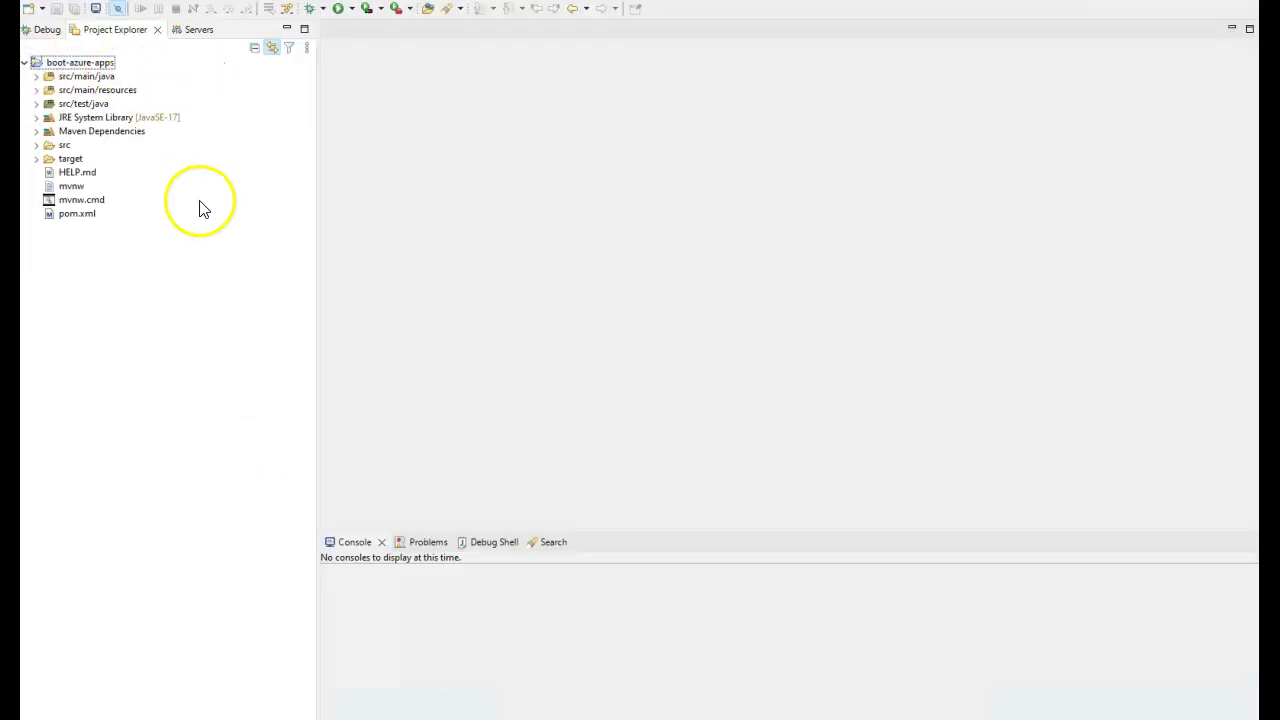
{"action": "double_click", "coordinate": [77, 213]}
{"action": "scroll", "coordinate": [618, 318], "scroll_direction": "down", "scroll_amount": 6}
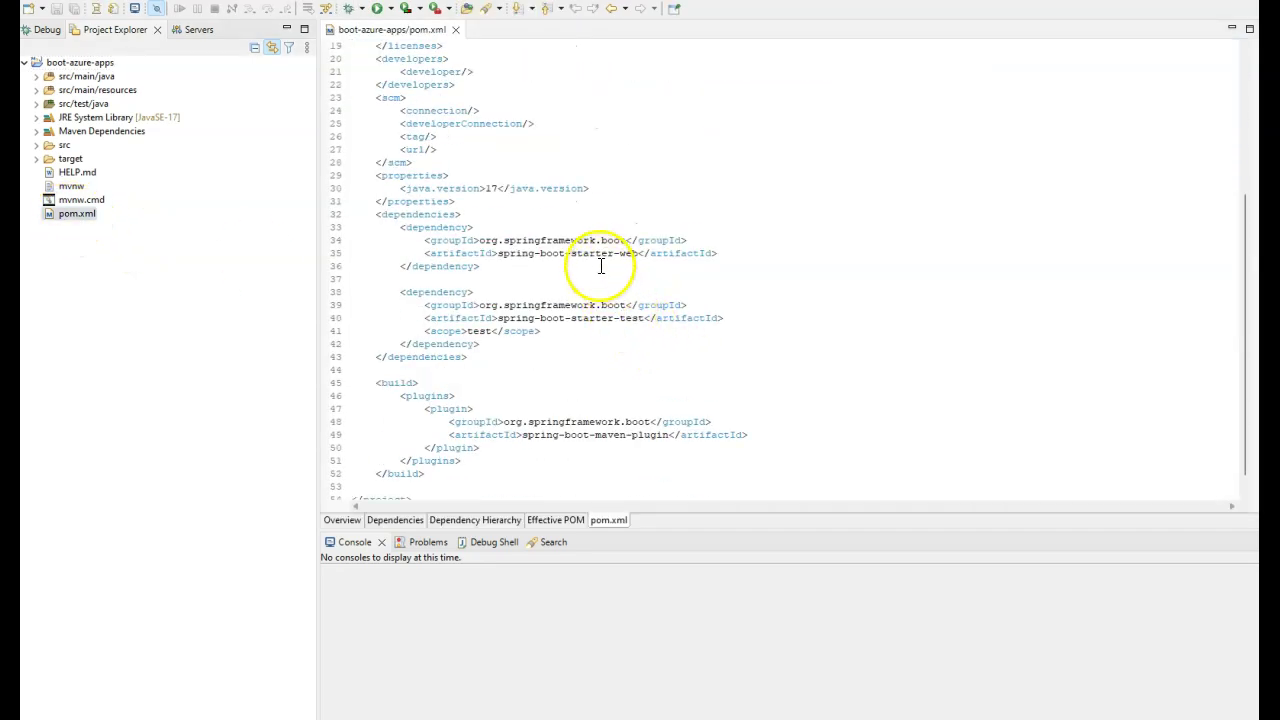
{"action": "left_click_drag", "start_coordinate": [528, 252], "coordinate": [596, 246]}
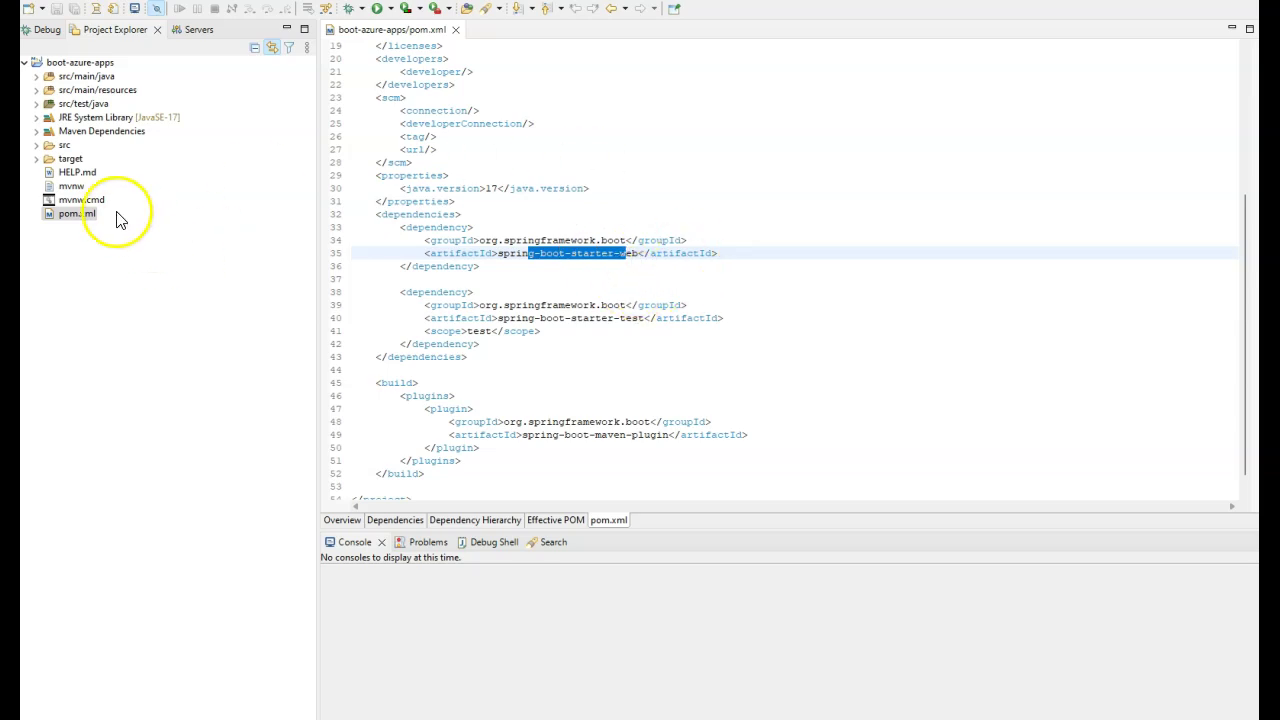
- Run a Maven install on the boot-azure-apps project's pom.xml
{"action": "left_click", "coordinate": [72, 214]}
{"action": "right_click", "coordinate": [78, 218]}
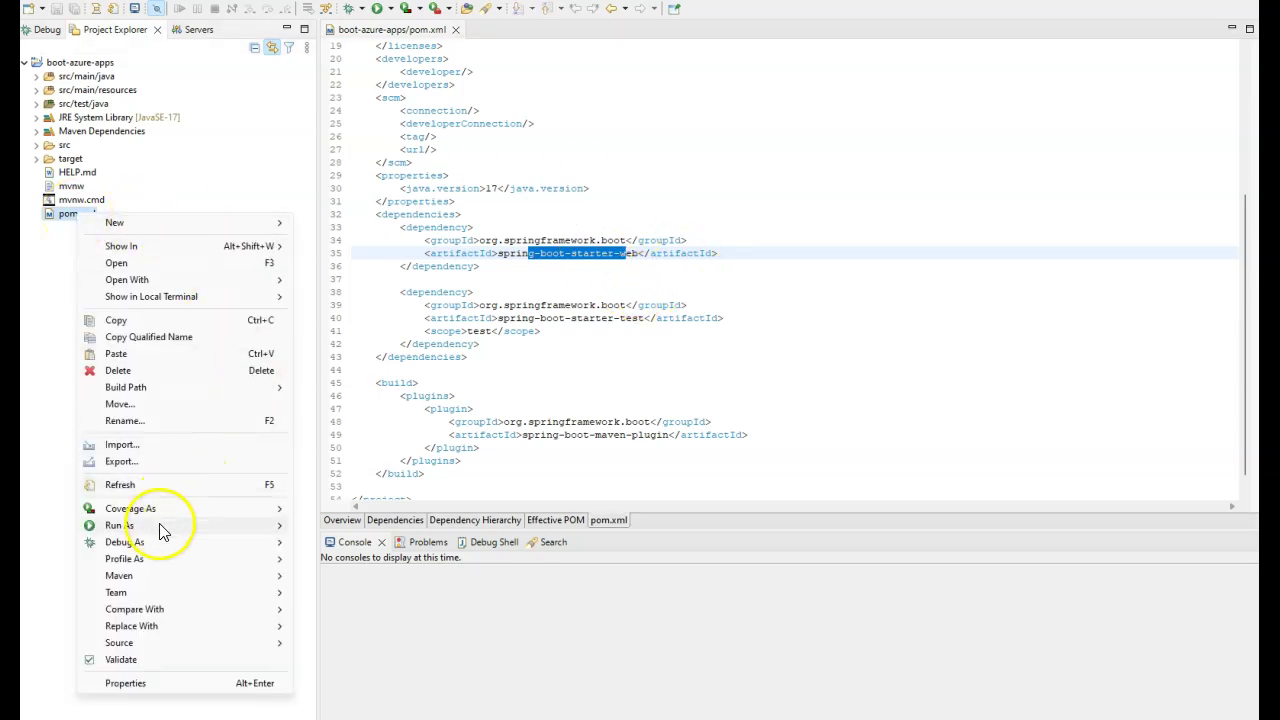
{"action": "mouse_move", "coordinate": [206, 523]}
{"action": "left_click", "coordinate": [380, 594]}
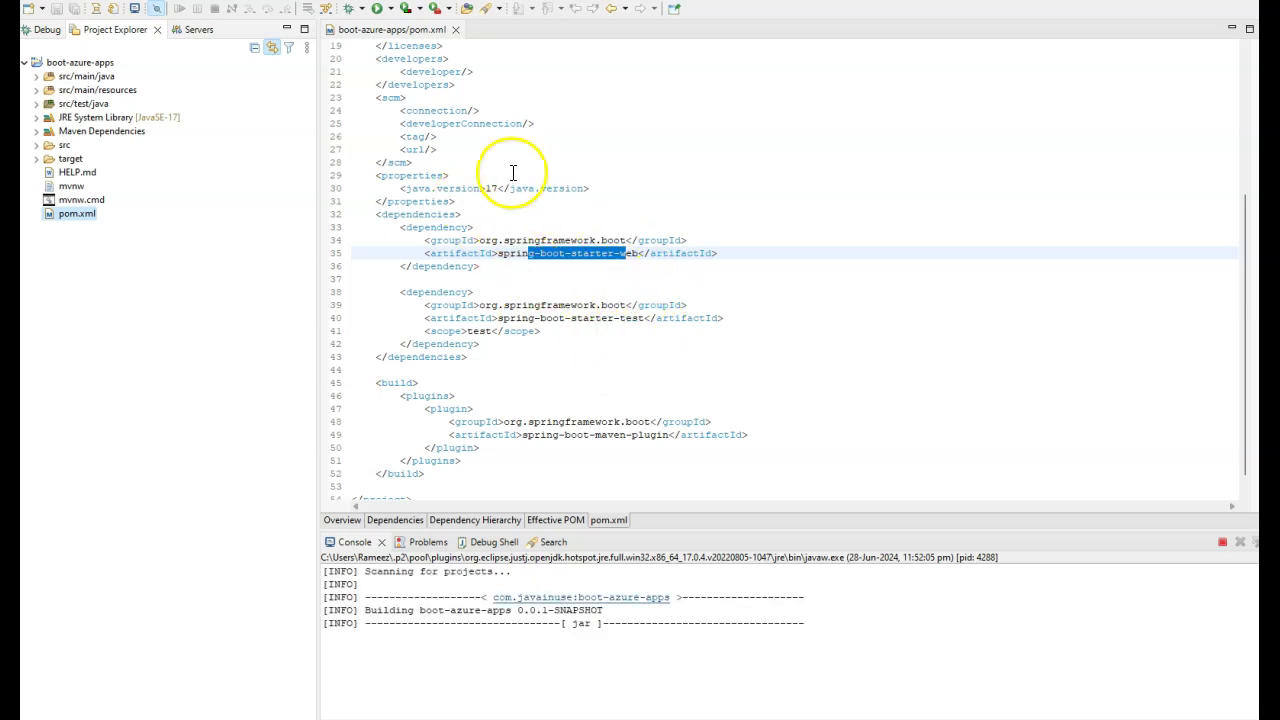
{"action": "left_click_drag", "start_coordinate": [540, 612], "coordinate": [803, 708]}
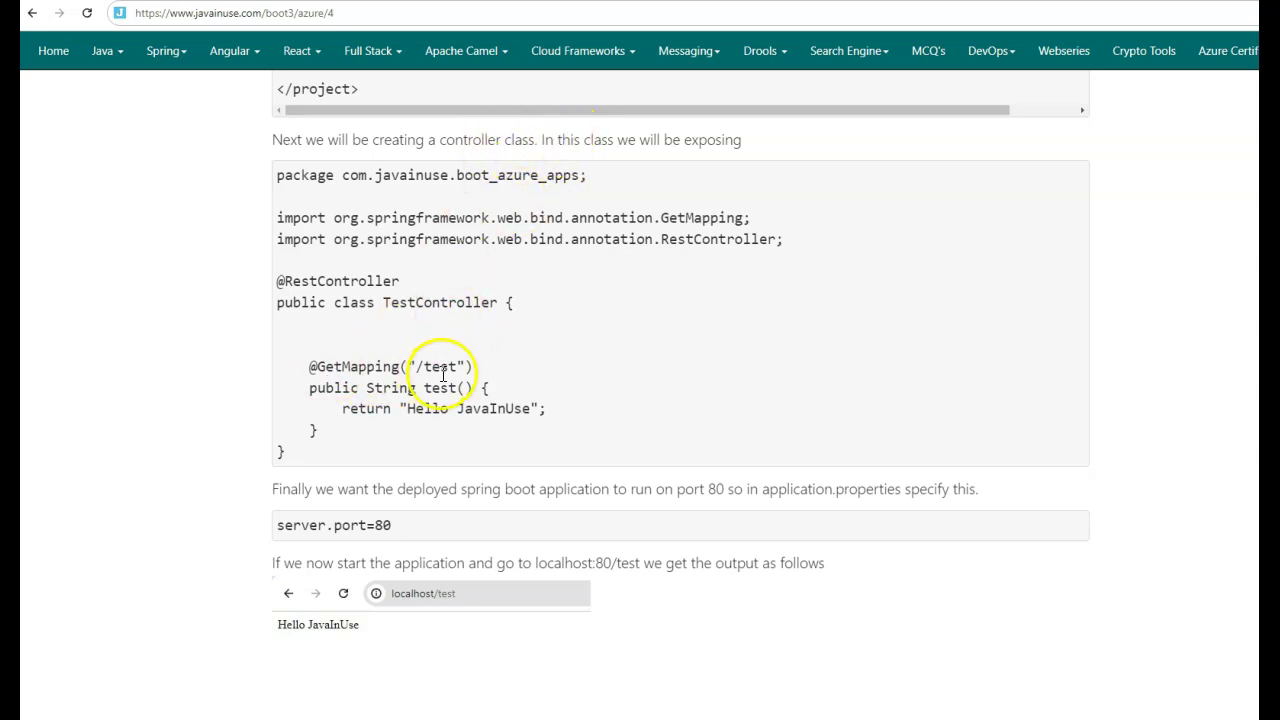
- Copy the controller's class name from the tutorial and create a Java class TestController in package com.javainuse.boot_azure_apps
{"action": "left_click_drag", "start_coordinate": [408, 411], "coordinate": [432, 408]}
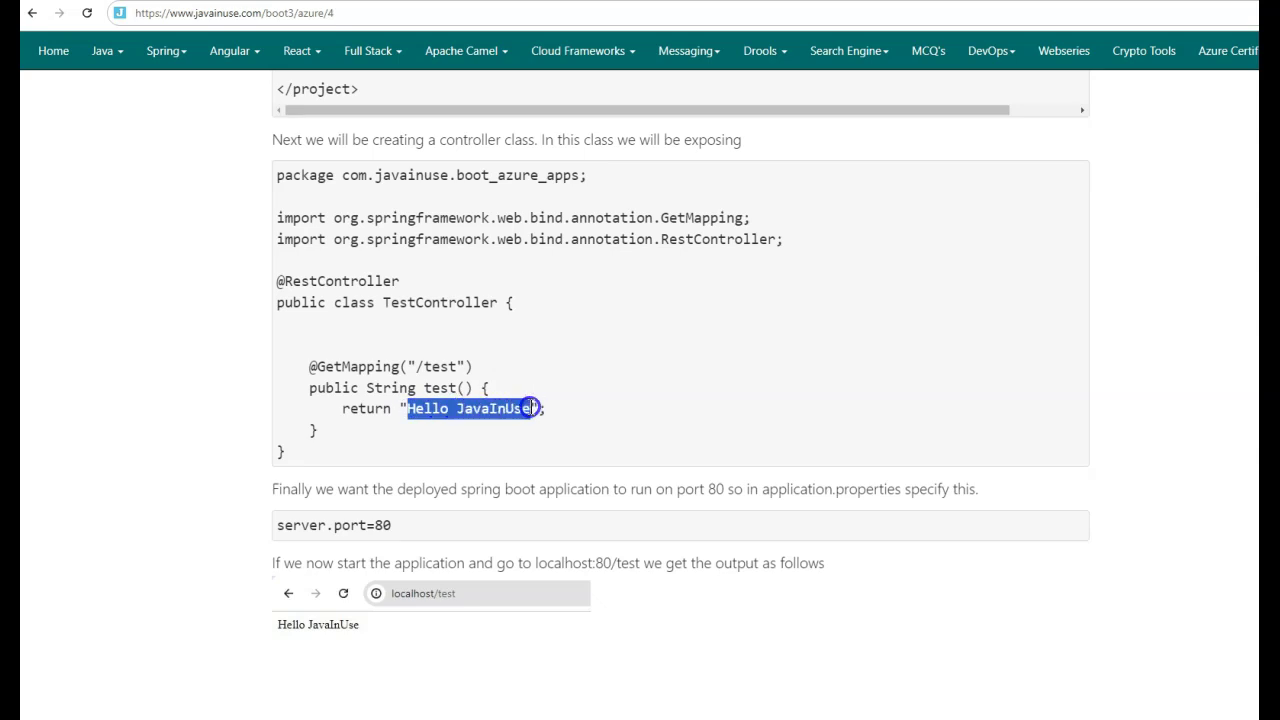
{"action": "left_click", "coordinate": [425, 303]}
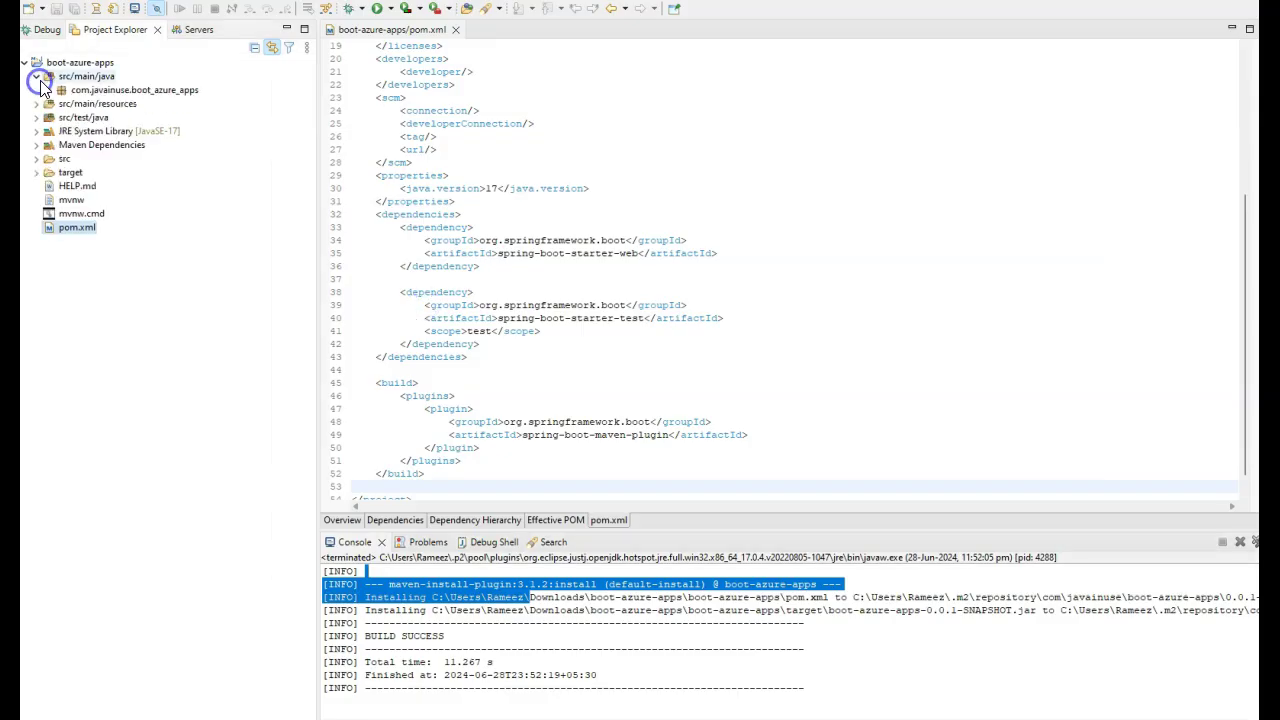
{"action": "double_click", "coordinate": [86, 90]}
{"action": "right_click", "coordinate": [101, 92]}
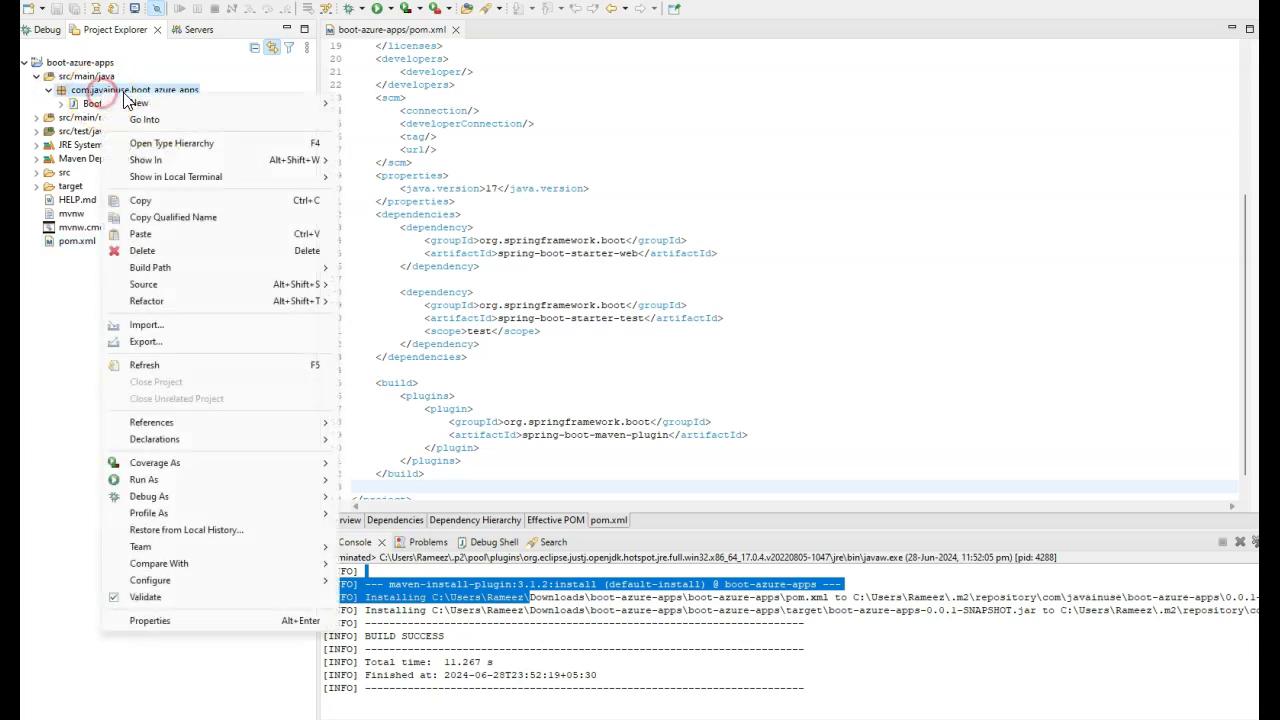
{"action": "mouse_move", "coordinate": [143, 104]}
{"action": "left_click", "coordinate": [374, 183]}
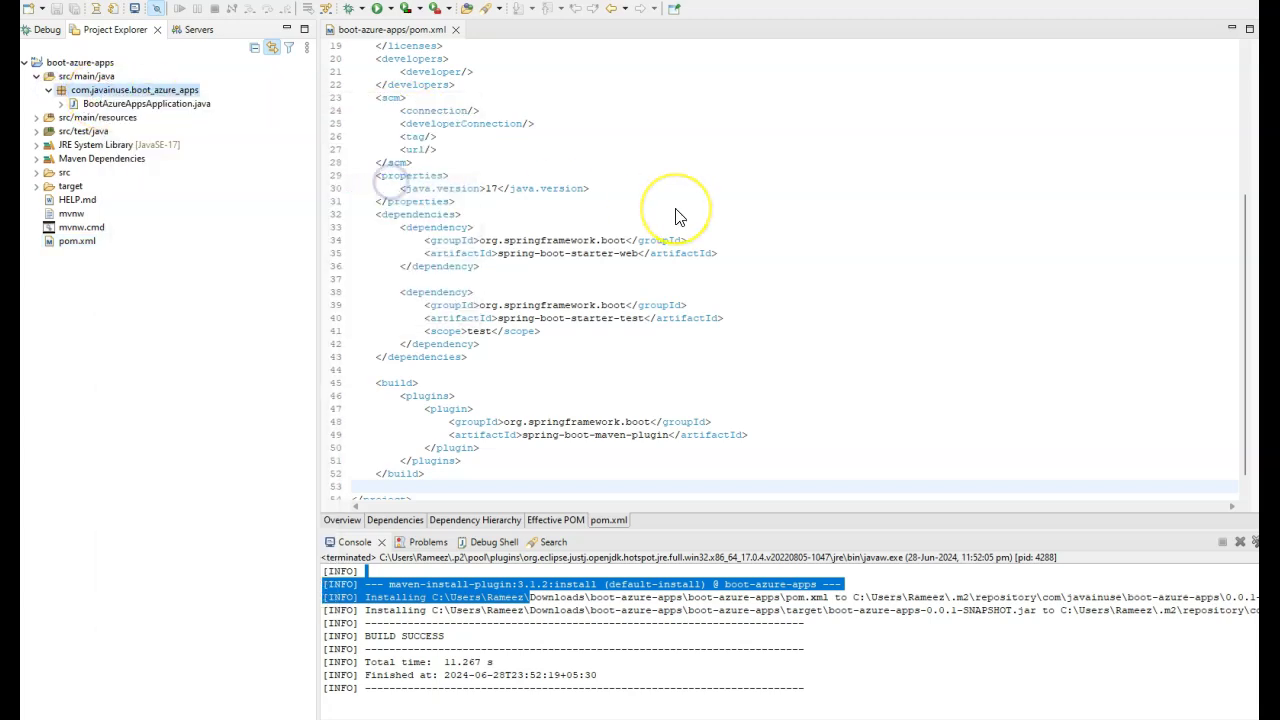
{"action": "type", "text": "TestController"}
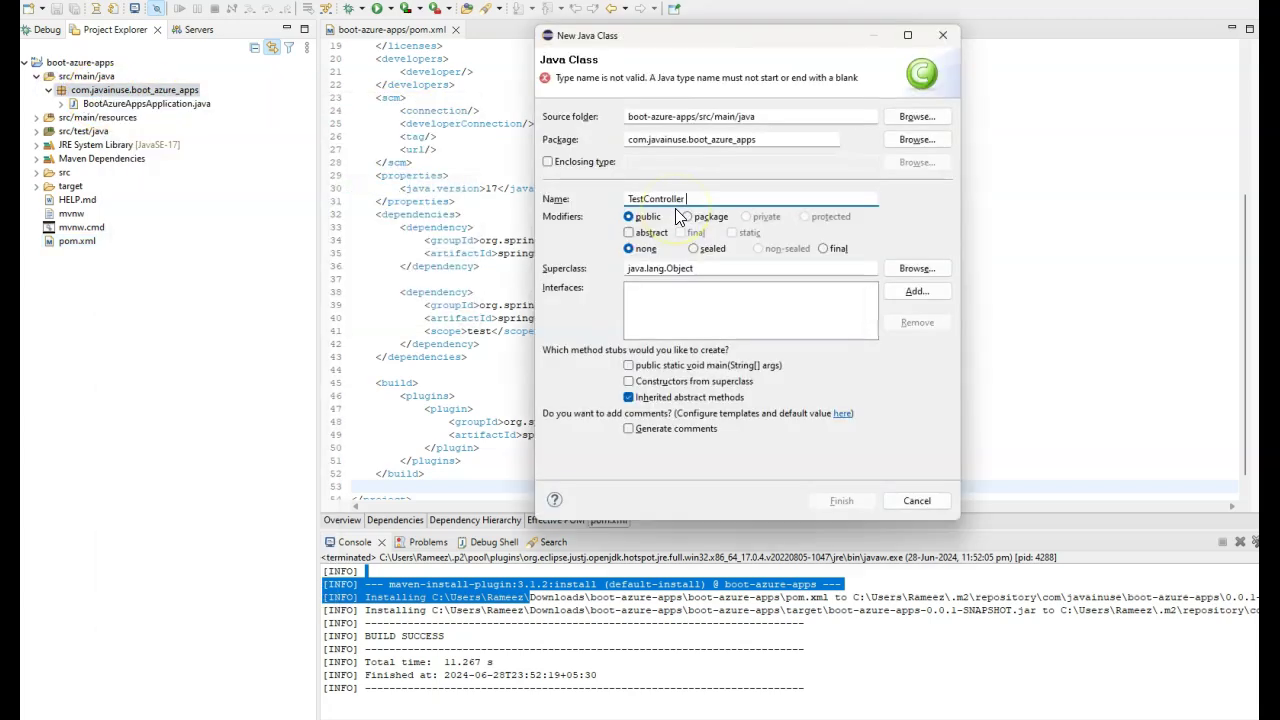
{"action": "key", "text": "BackSpace"}
{"action": "key", "text": "Return"}
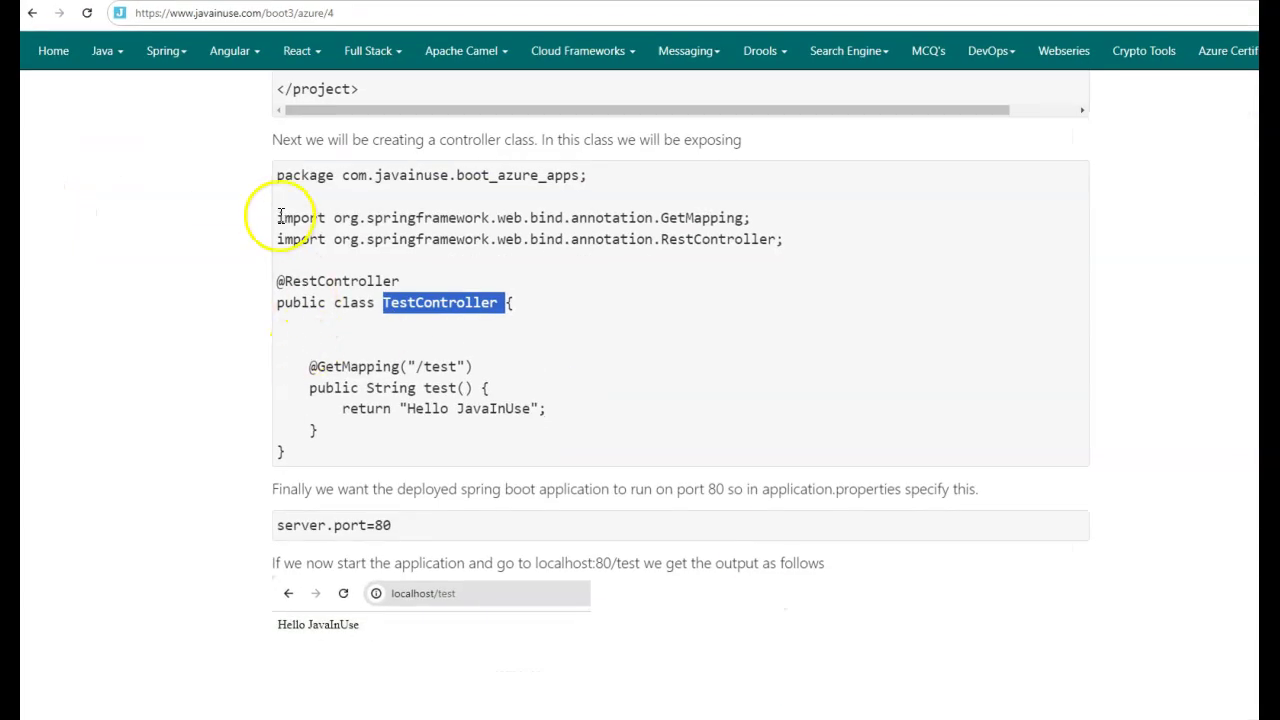
- Replace the TestController class stub with the tutorial's imports and REST controller code that maps /test to "Hello JavaInUse"
{"action": "left_click_drag", "start_coordinate": [277, 217], "coordinate": [398, 452]}
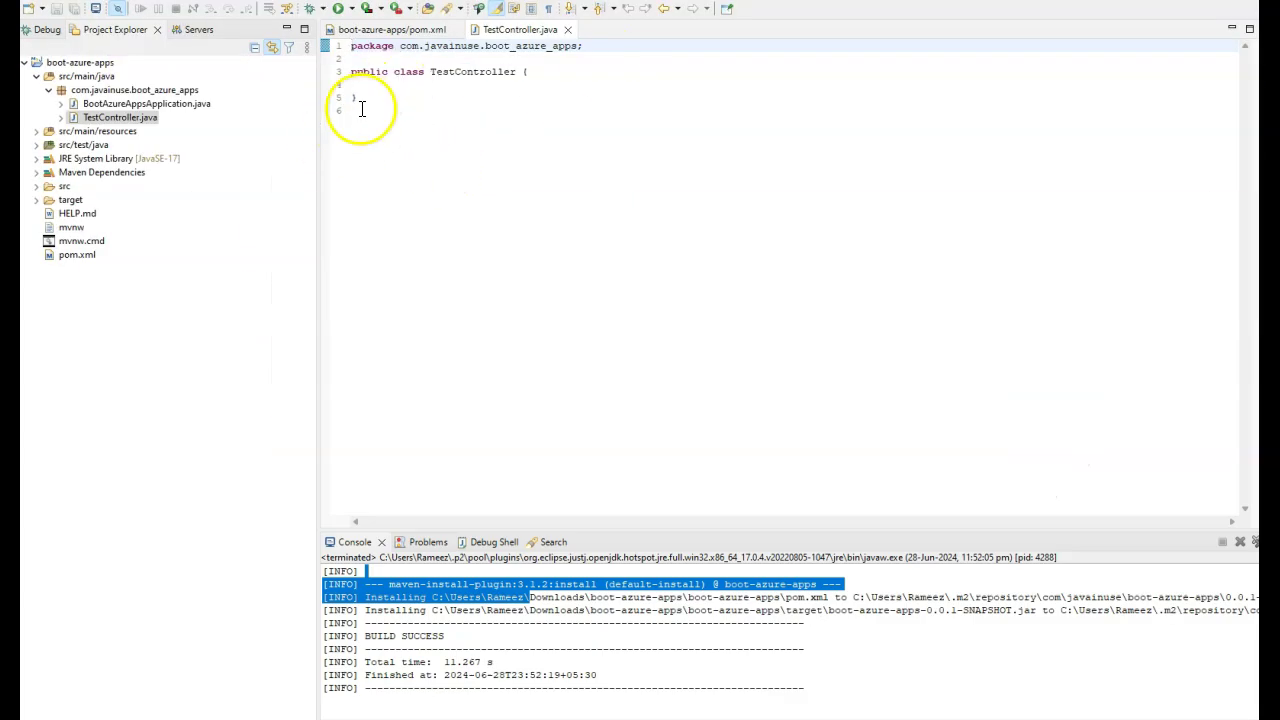
{"action": "left_click_drag", "start_coordinate": [357, 106], "coordinate": [343, 72]}
{"action": "key", "text": "ctrl+v"}
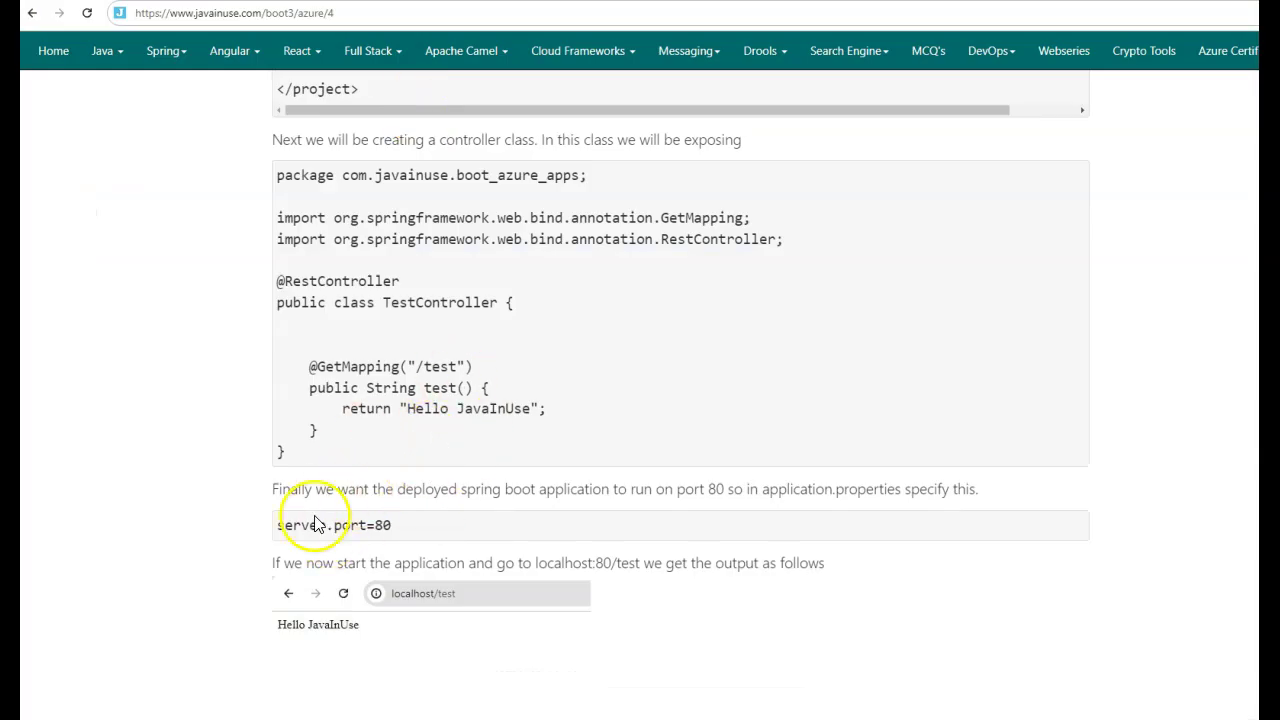
- Copy server.port=80 from the tutorial into the boot-azure-apps project's application.properties in Eclipse, then save the file
{"action": "left_click_drag", "start_coordinate": [406, 527], "coordinate": [283, 529]}
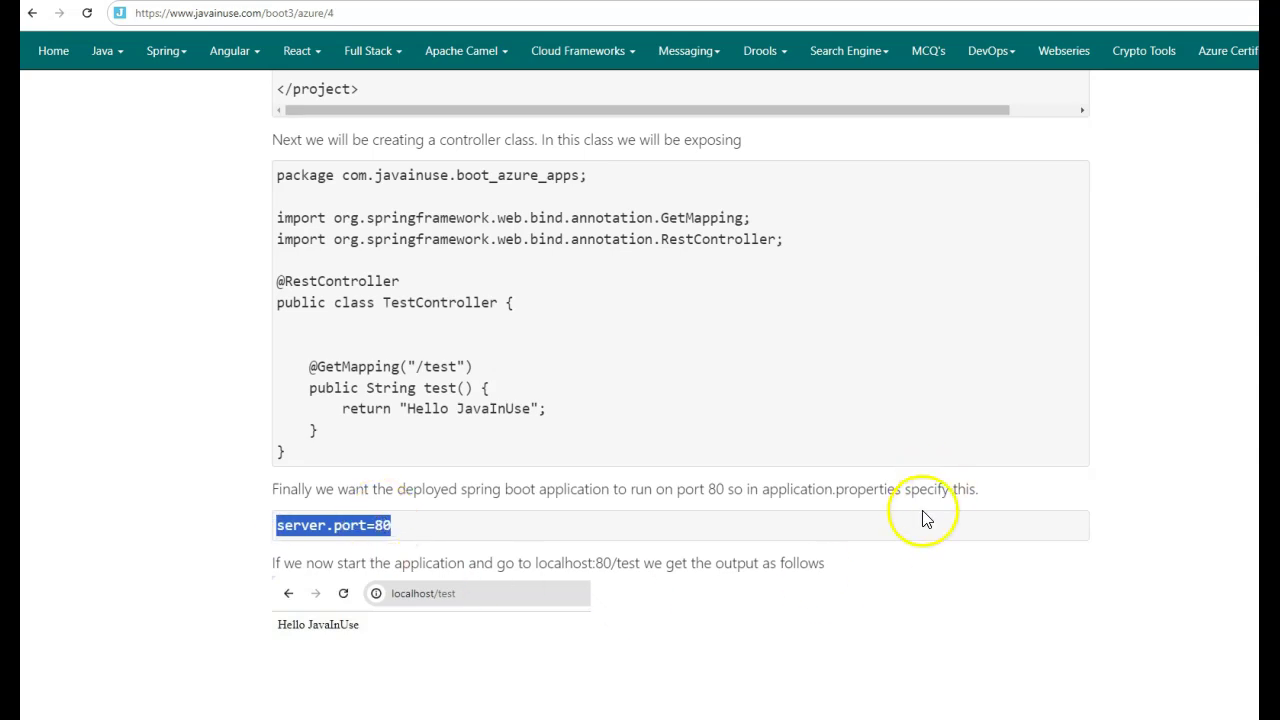
{"action": "key", "text": "alt+Tab"}
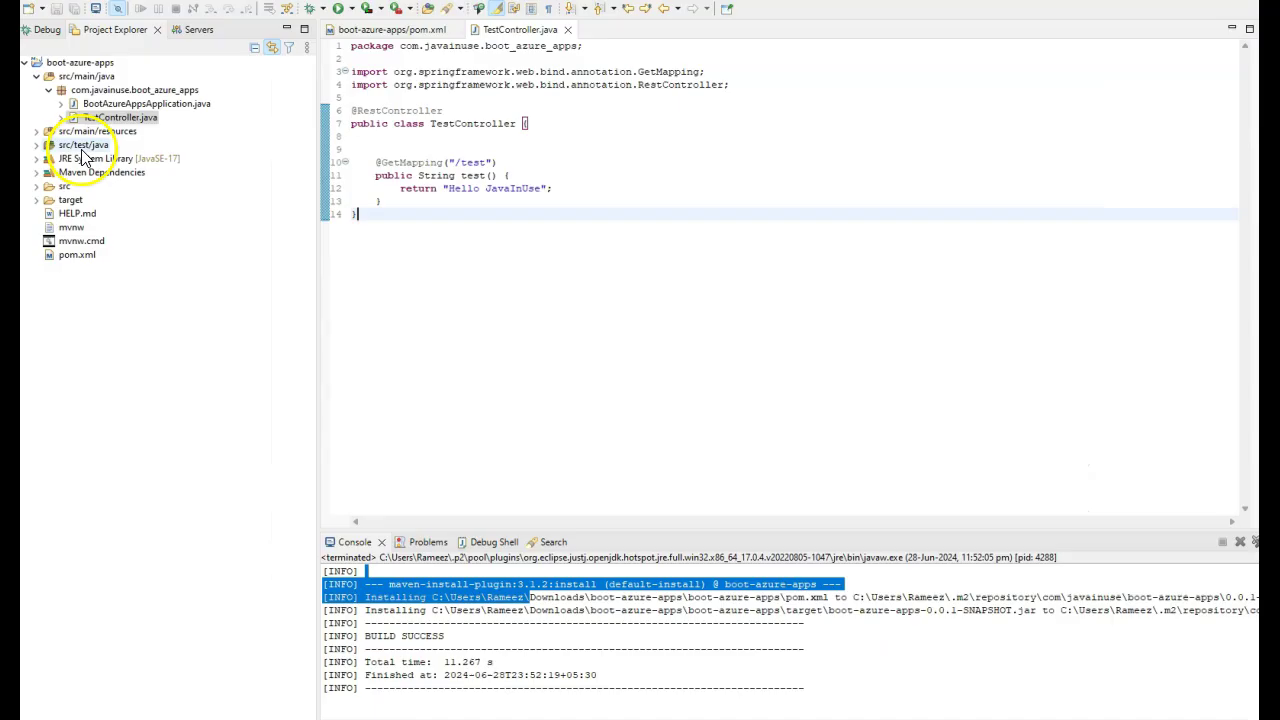
{"action": "left_click", "coordinate": [37, 131]}
{"action": "double_click", "coordinate": [105, 172]}
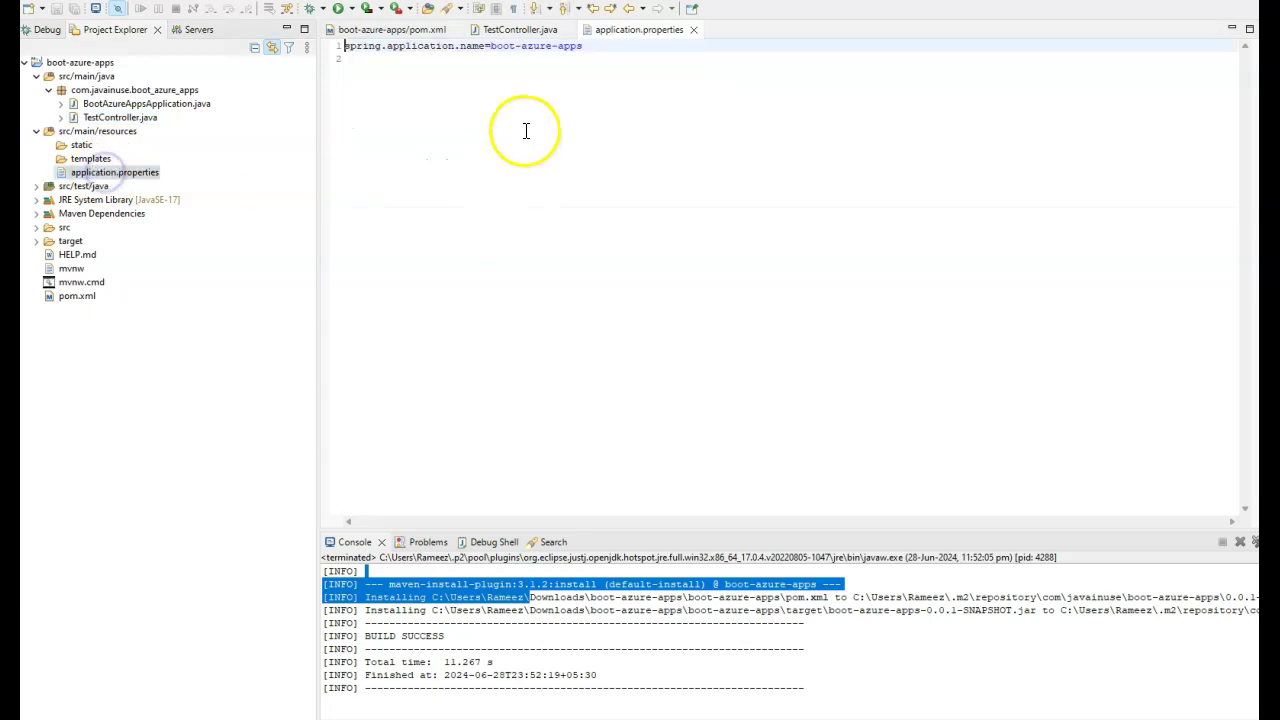
{"action": "key", "text": "Return"}
{"action": "key", "text": "Return"}
{"action": "key", "text": "ctrl+s"}
- Run BootAzureAppsApplication.java as a Java application, check its Tomcat port in the console and return to the tutorial's localhost:80/test section
{"action": "right_click", "coordinate": [177, 106]}
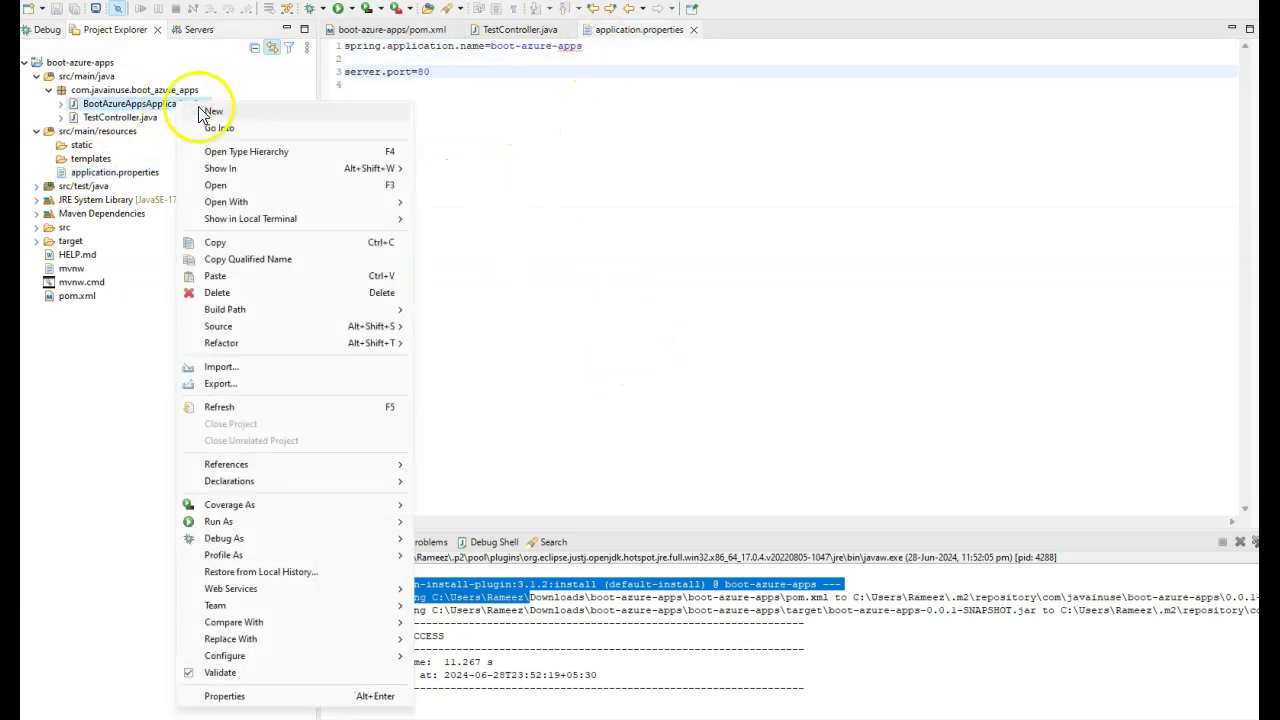
{"action": "left_click", "coordinate": [255, 521]}
{"action": "left_click", "coordinate": [487, 538]}
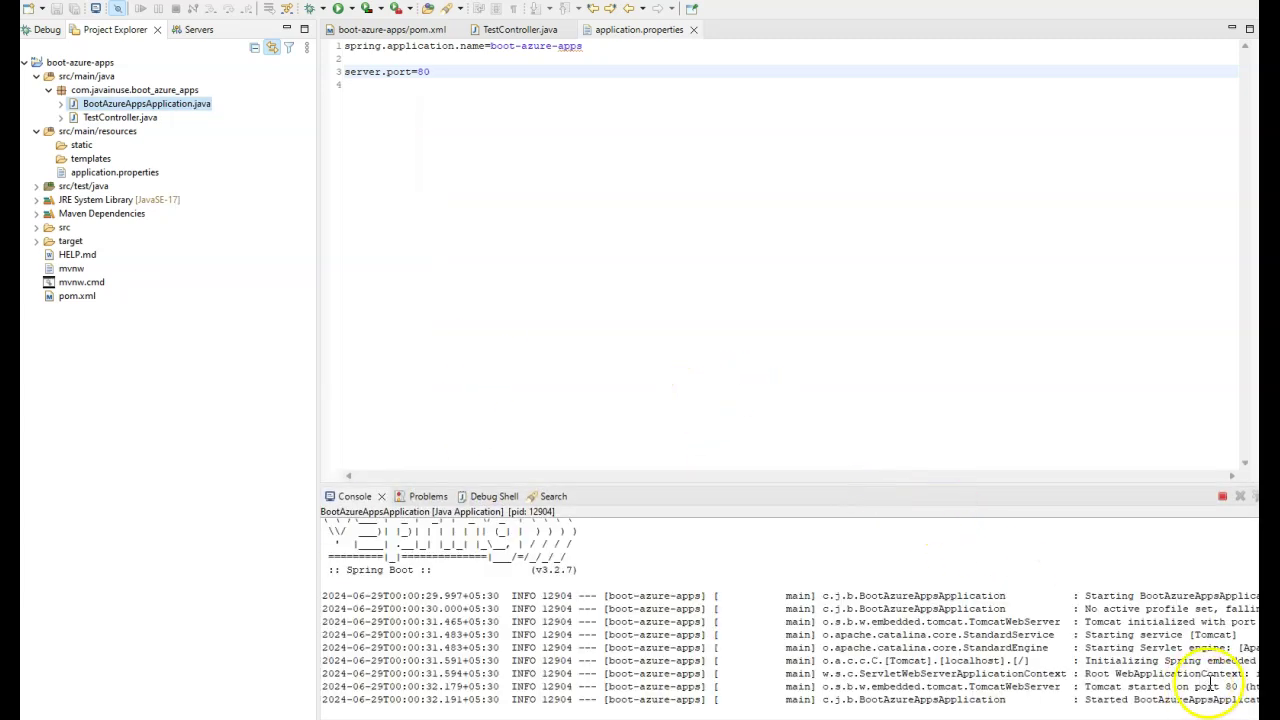
{"action": "double_click", "coordinate": [1232, 687]}
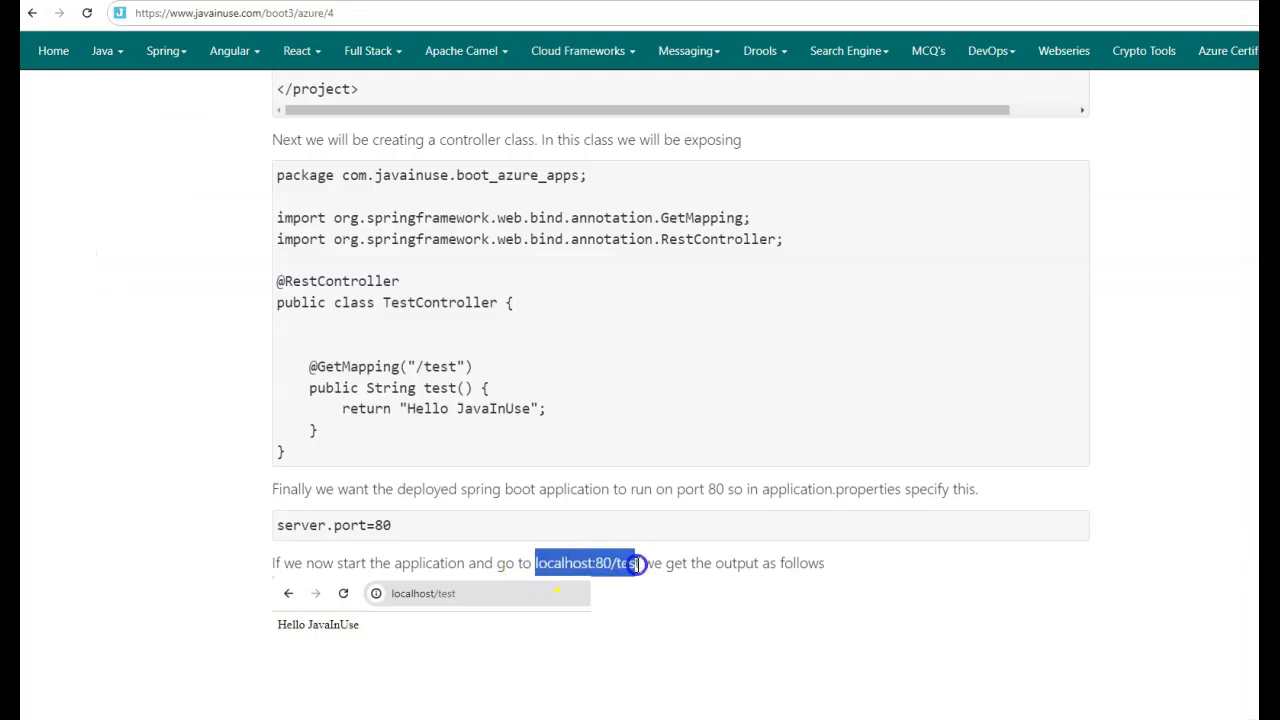
{"action": "left_click", "coordinate": [690, 446]}
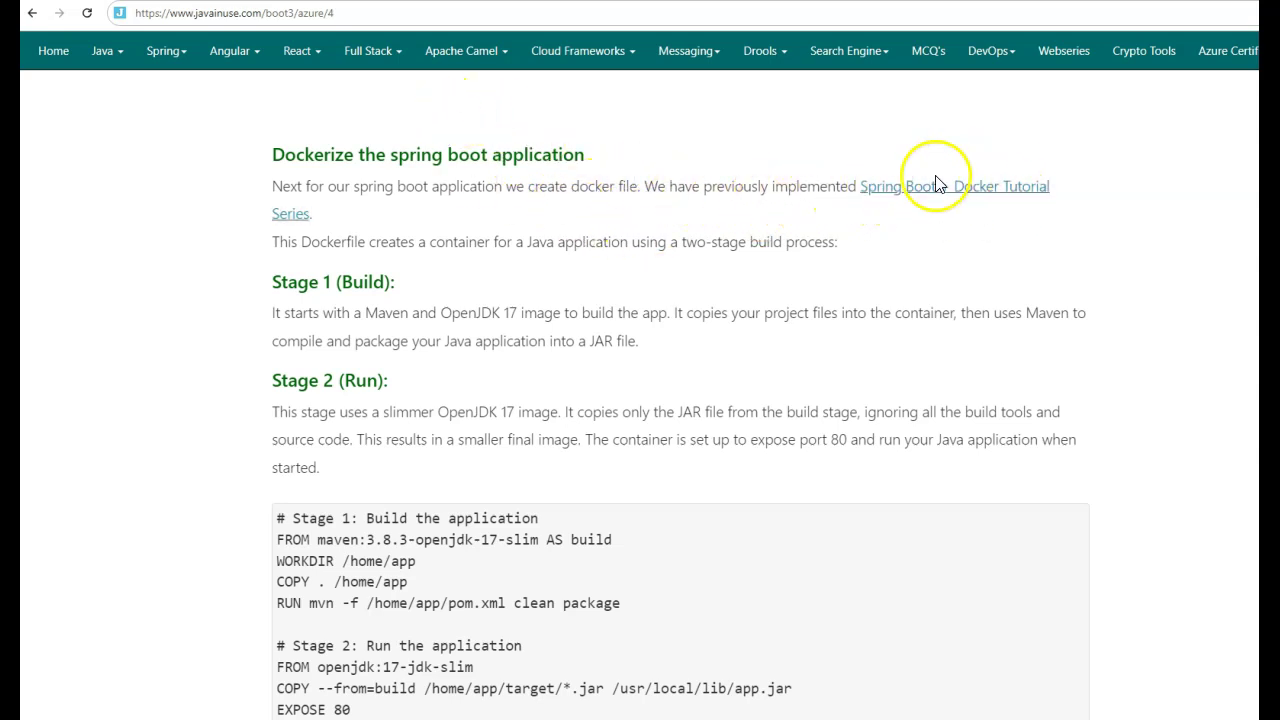
- Review the tutorial's Dockerize section, examining the Maven build stage, the JAR copy and the Java entry point in the Dockerfile script
{"action": "left_click", "coordinate": [1005, 50]}
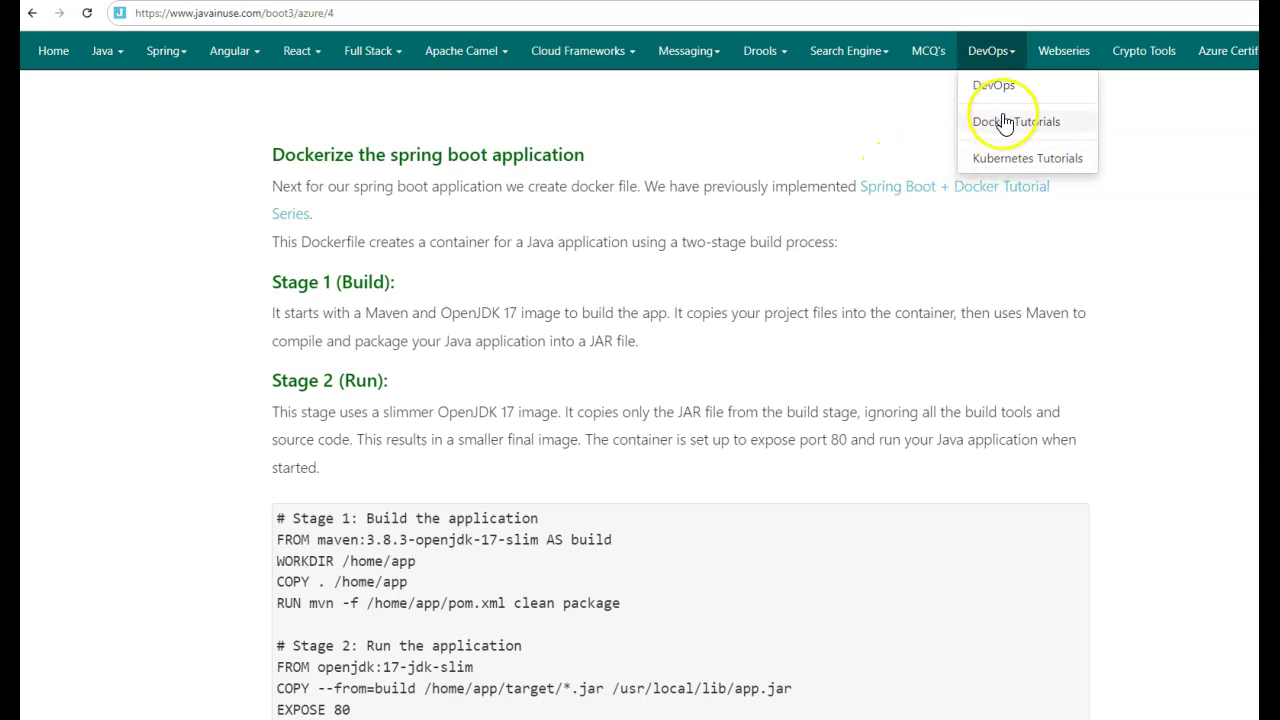
{"action": "scroll", "coordinate": [591, 411], "scroll_direction": "down", "scroll_amount": 2}
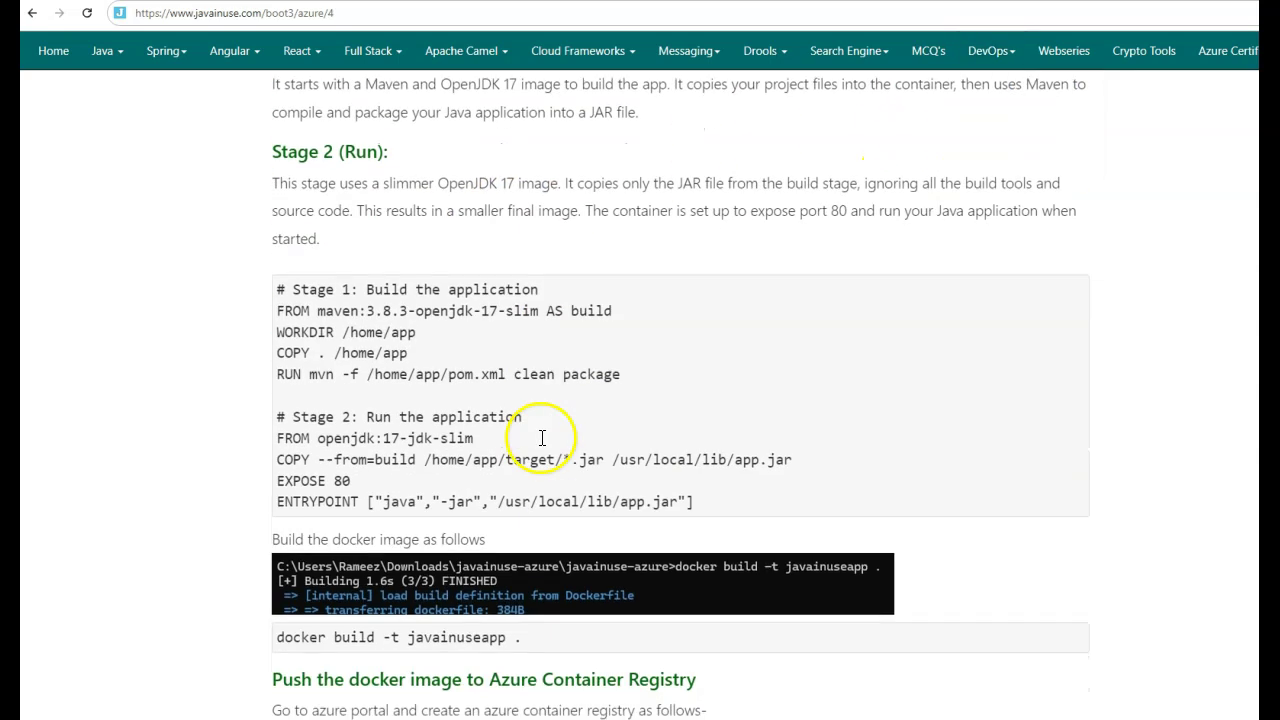
{"action": "left_click_drag", "start_coordinate": [278, 290], "coordinate": [719, 508]}
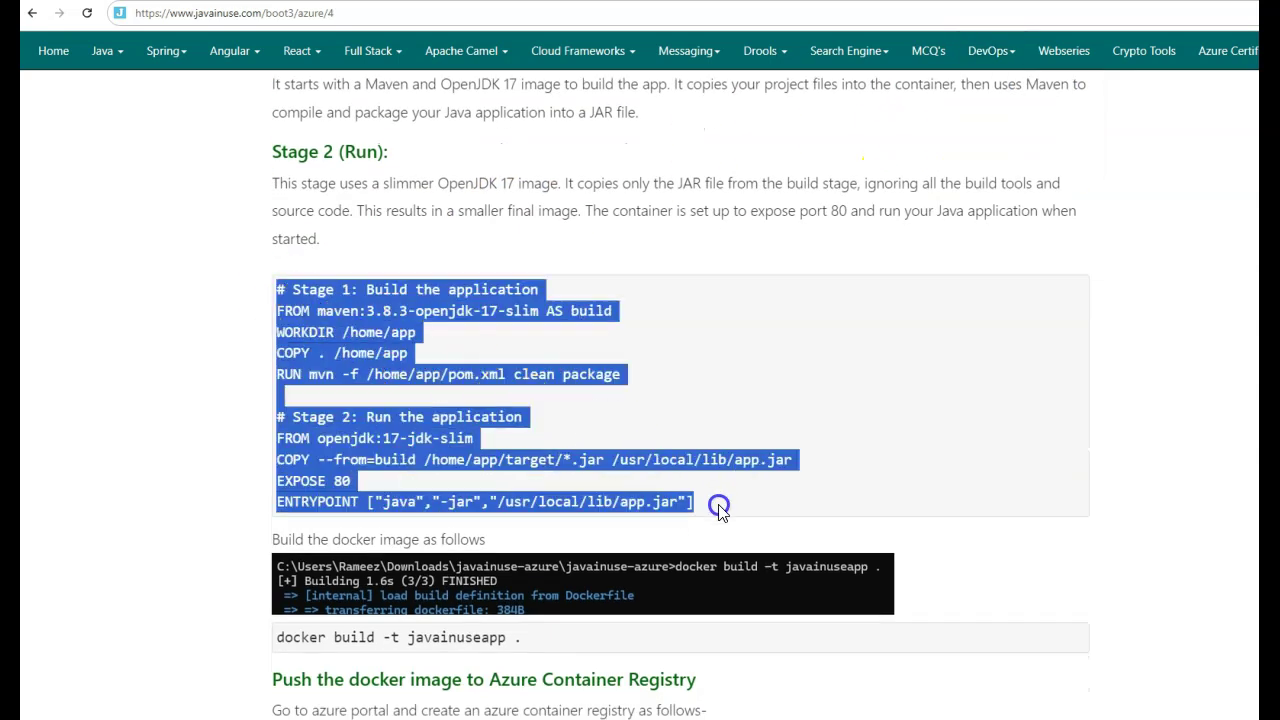
{"action": "left_click", "coordinate": [609, 429]}
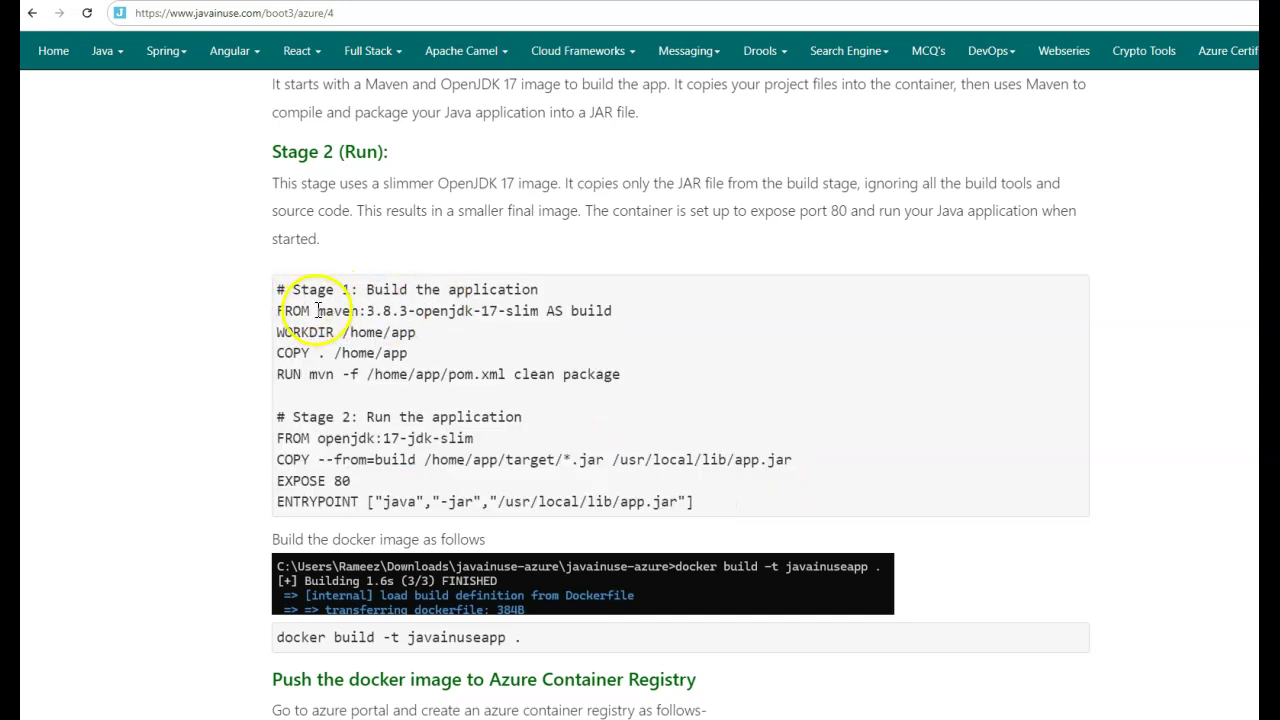
{"action": "left_click_drag", "start_coordinate": [432, 311], "coordinate": [460, 311]}
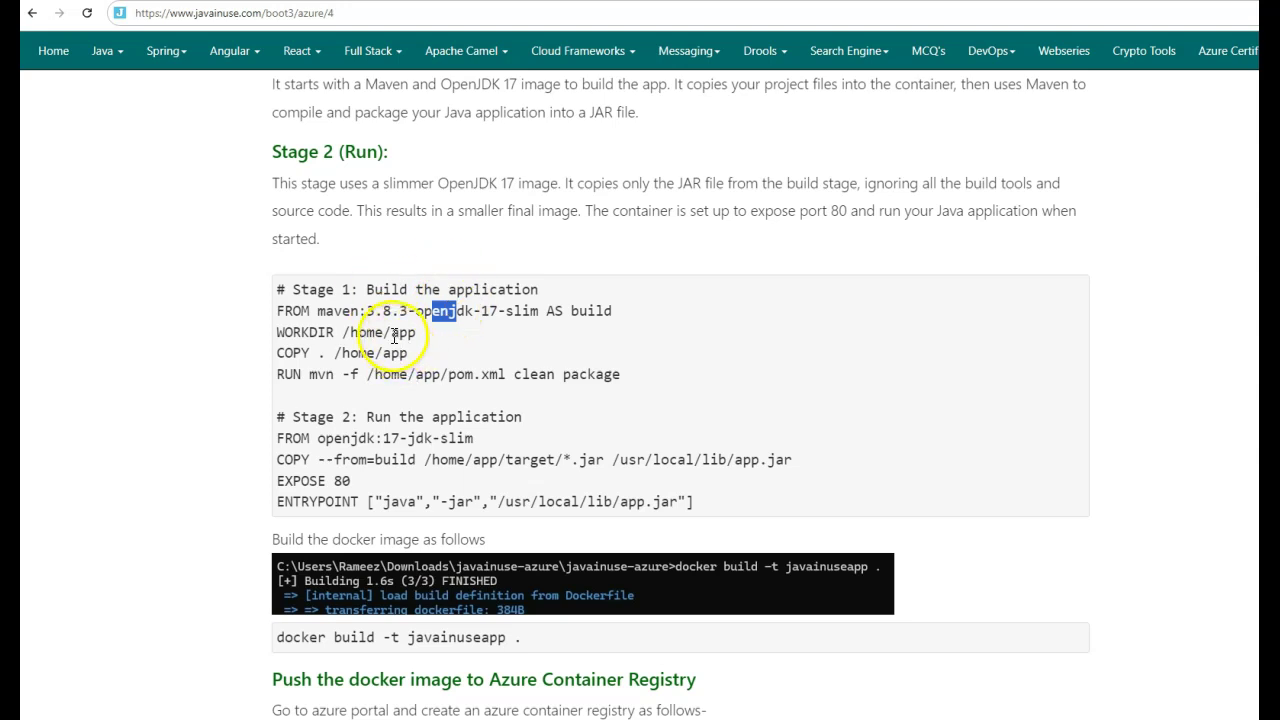
{"action": "double_click", "coordinate": [325, 375]}
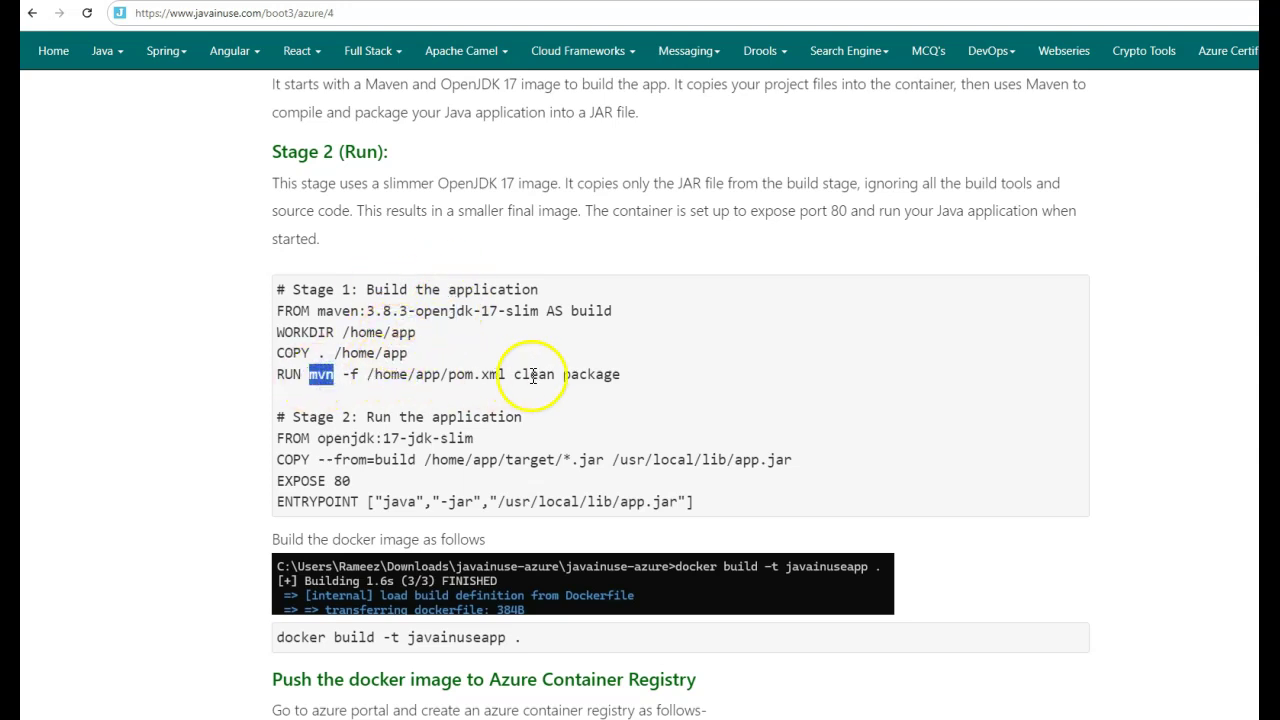
{"action": "left_click", "coordinate": [470, 376]}
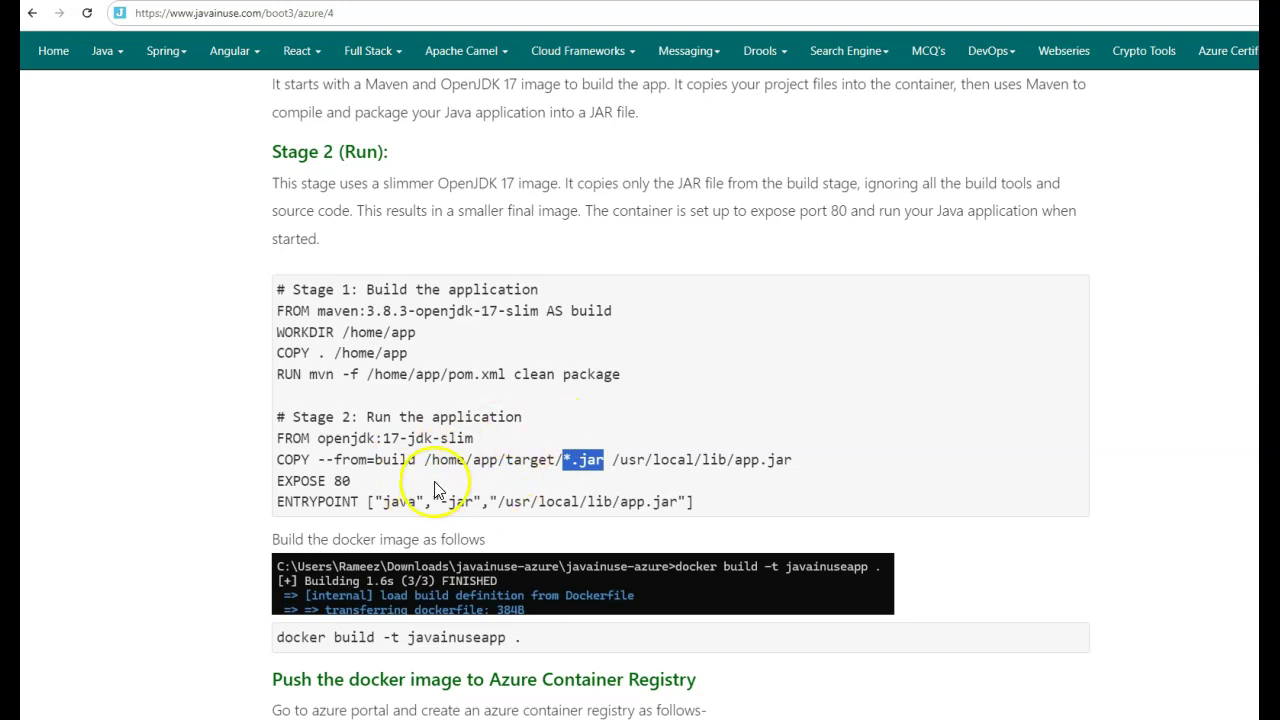
{"action": "left_click_drag", "start_coordinate": [376, 501], "coordinate": [412, 501]}
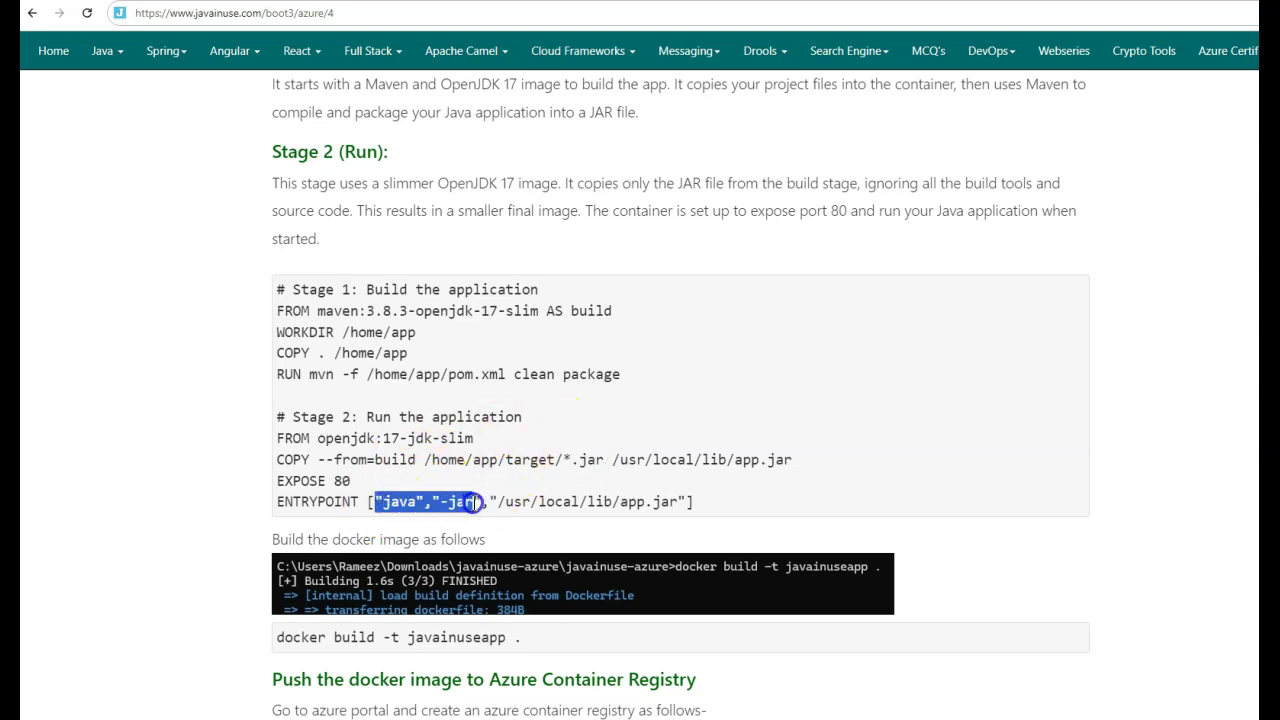
- Create a file named Dockerfile in the boot-azure-apps project root in Eclipse and copy the tutorial's two-stage build script for it
{"action": "left_click_drag", "start_coordinate": [276, 289], "coordinate": [768, 505]}
{"action": "right_click", "coordinate": [85, 62]}
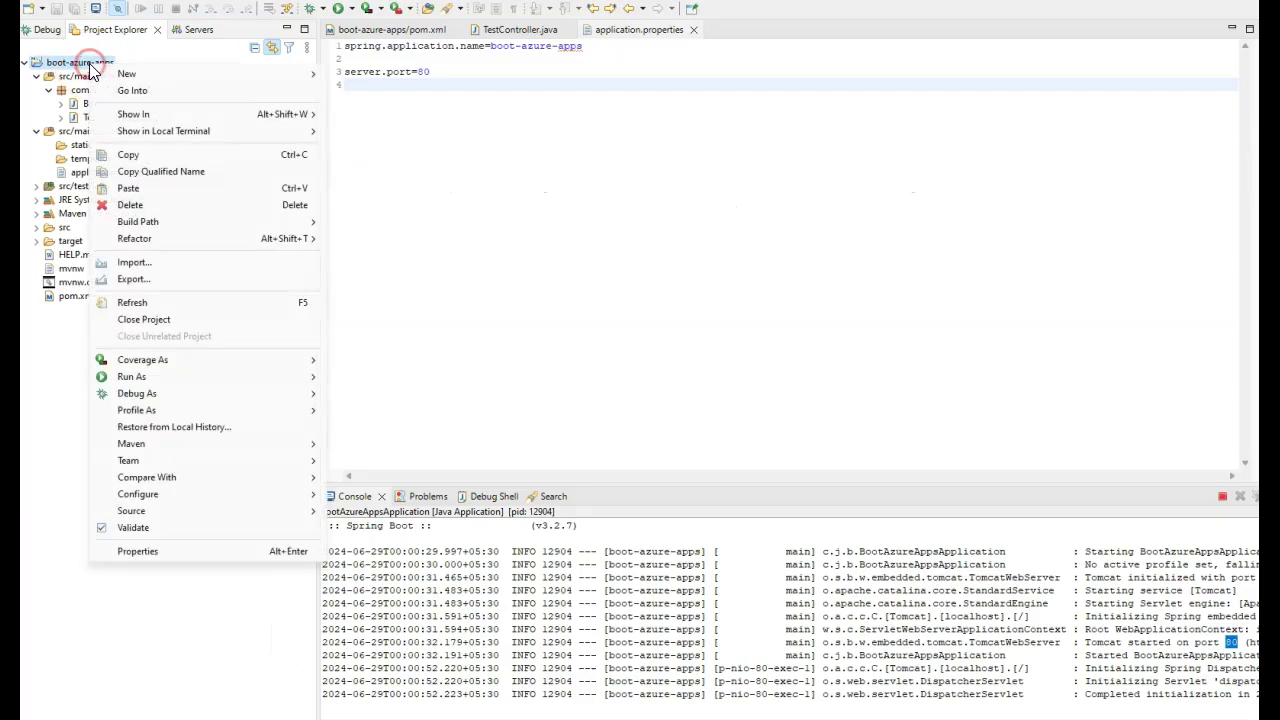
{"action": "mouse_move", "coordinate": [110, 75]}
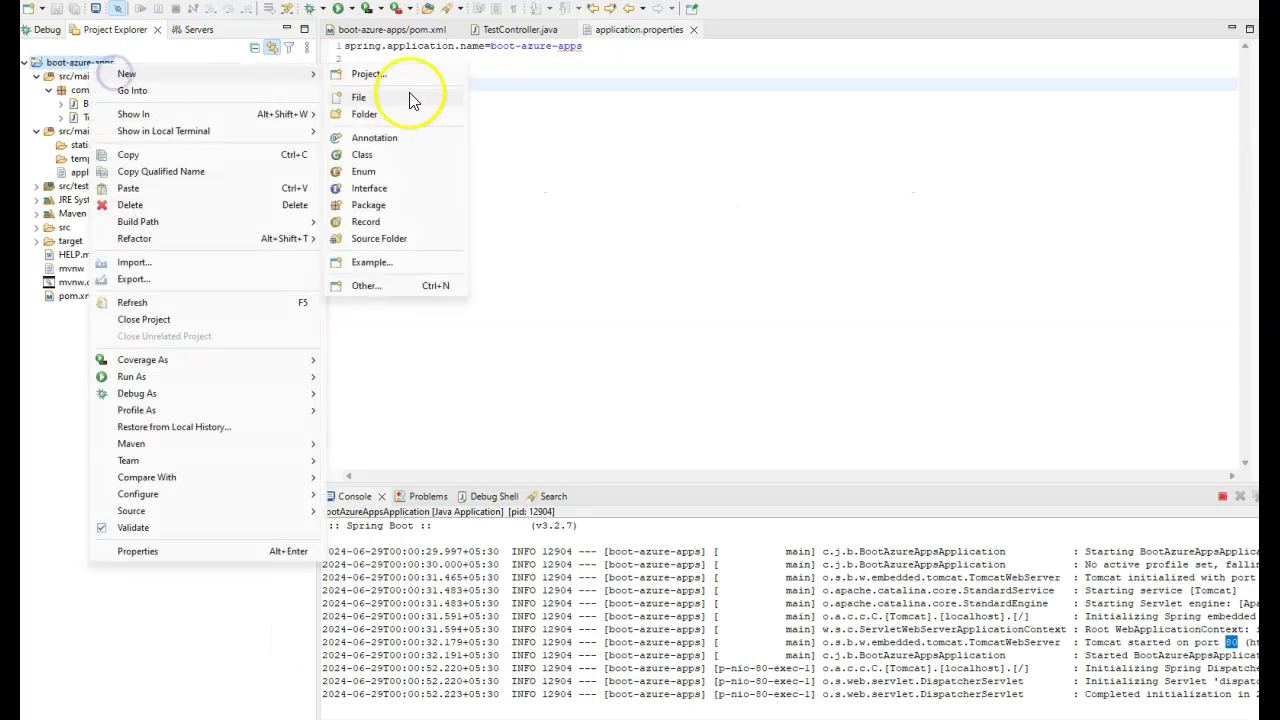
{"action": "left_click", "coordinate": [366, 100]}
{"action": "type", "text": "Dockerfile"}
{"action": "key", "text": "Return"}
{"action": "key", "text": "alt+Tab"}
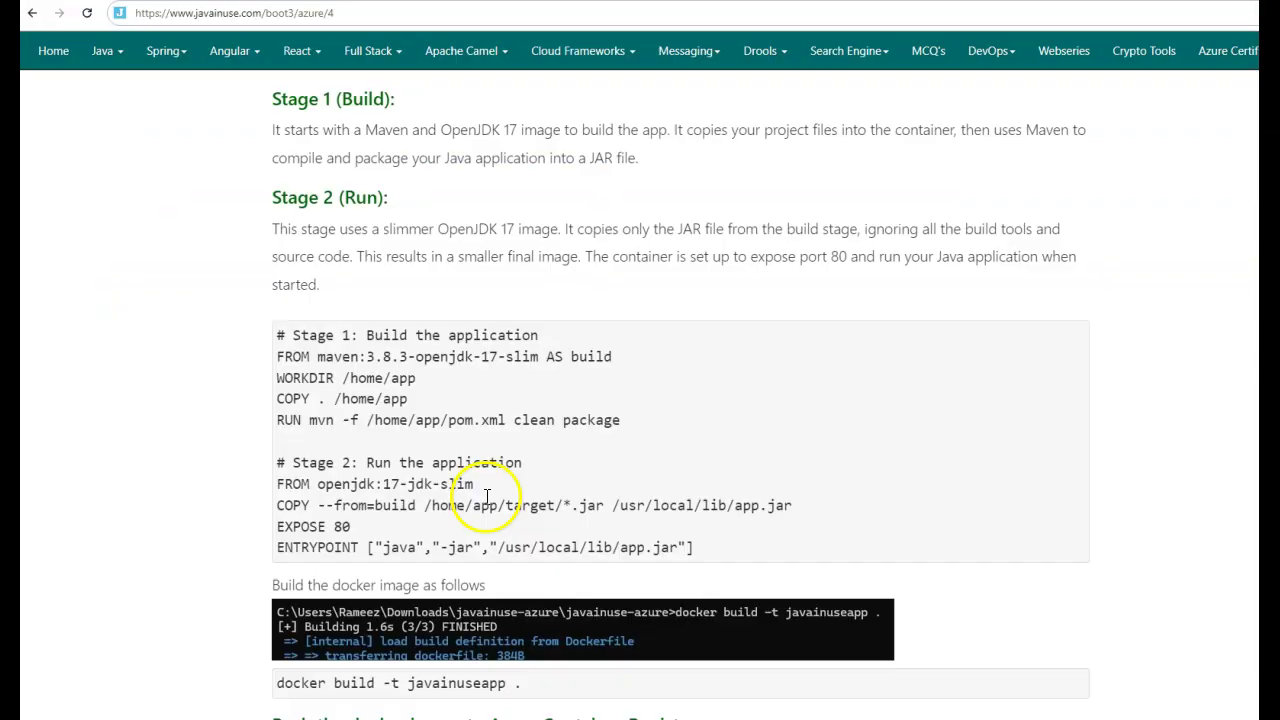
{"action": "left_click_drag", "start_coordinate": [278, 335], "coordinate": [753, 547]}
- Run "docker build -t javainuseapp ." in the boot-azure-apps folder's command prompt and check the local images in Docker Desktop
{"action": "left_click", "coordinate": [280, 685]}
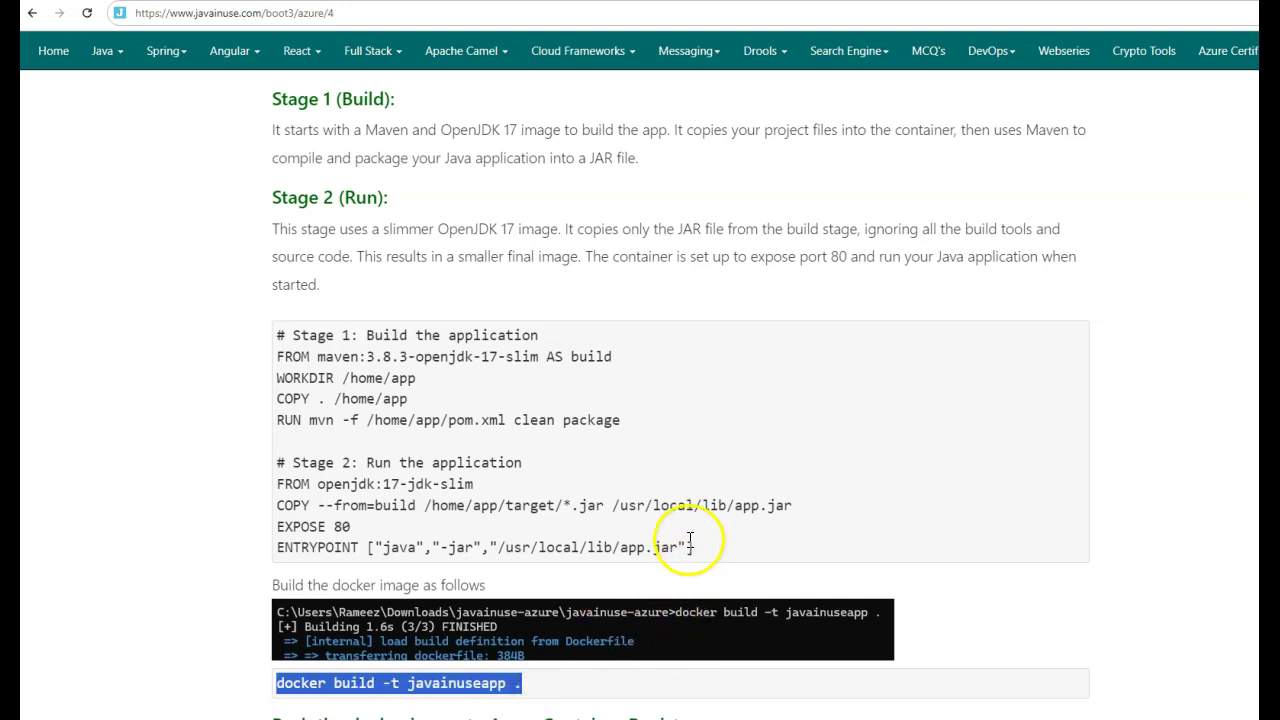
{"action": "key", "text": "alt+Tab"}
{"action": "left_click", "coordinate": [697, 377]}
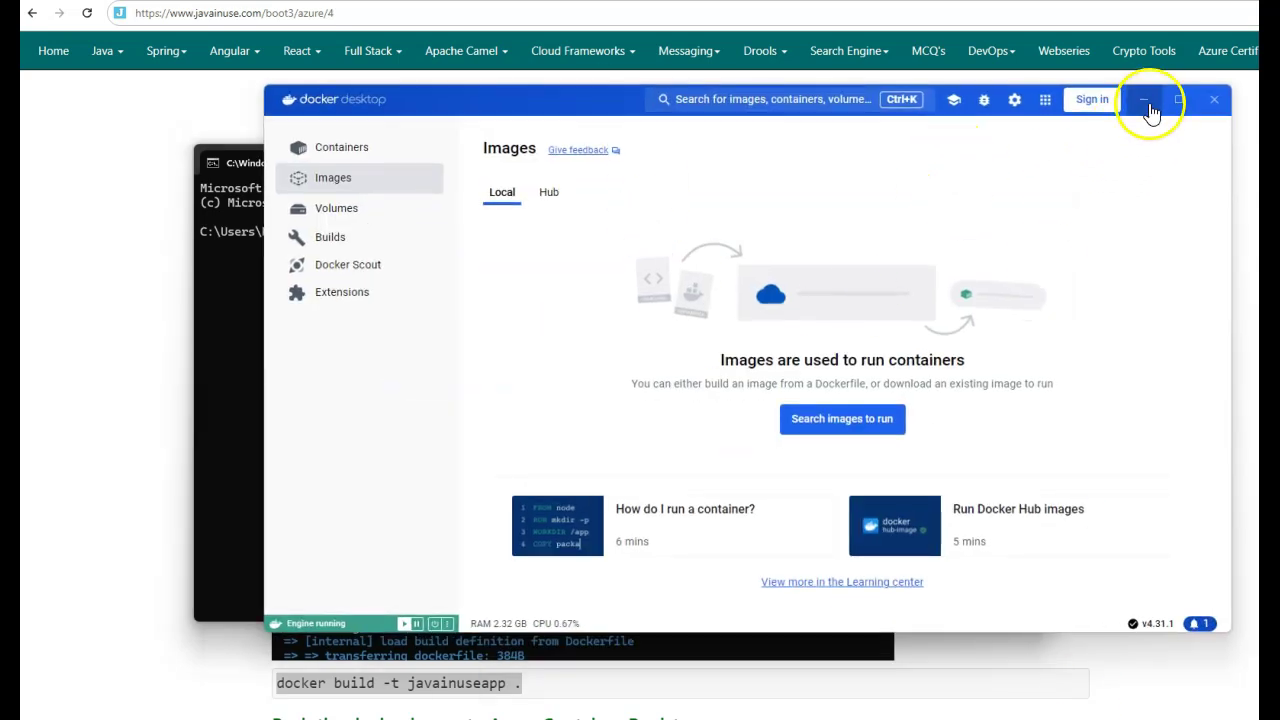
{"action": "left_click", "coordinate": [1150, 95]}
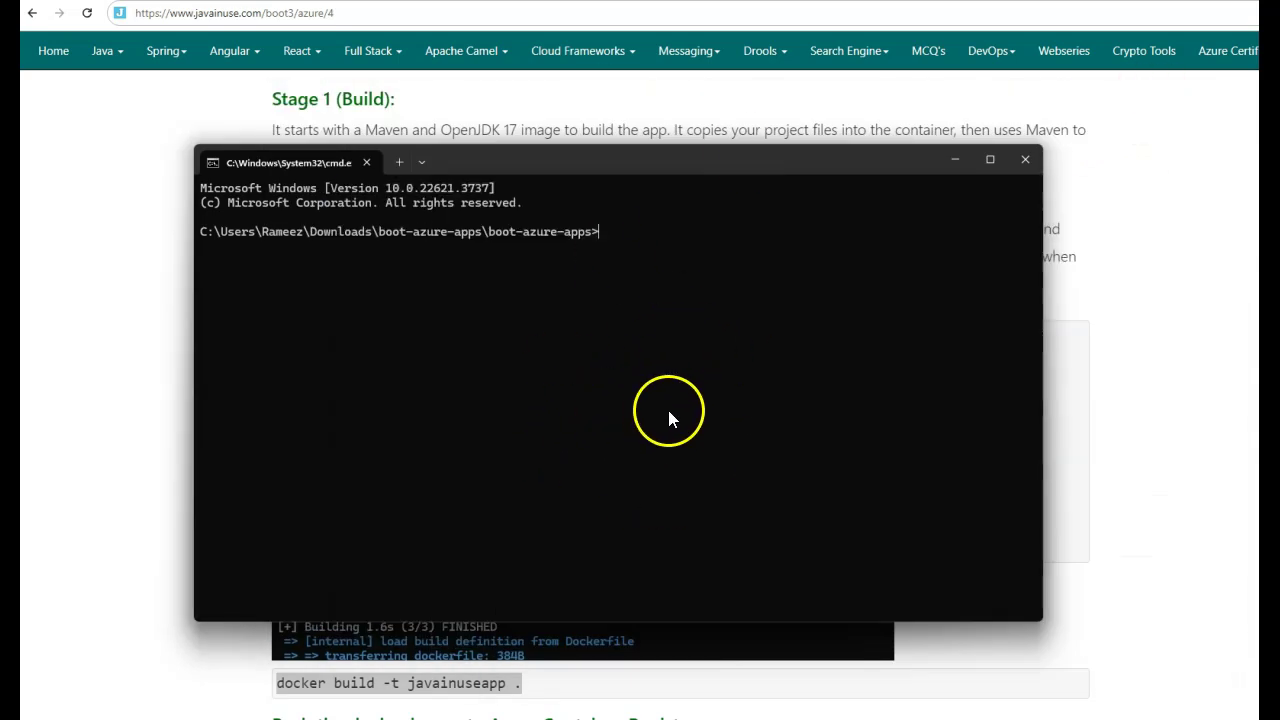
{"action": "type", "text": "docker build -t javainuseapp ."}
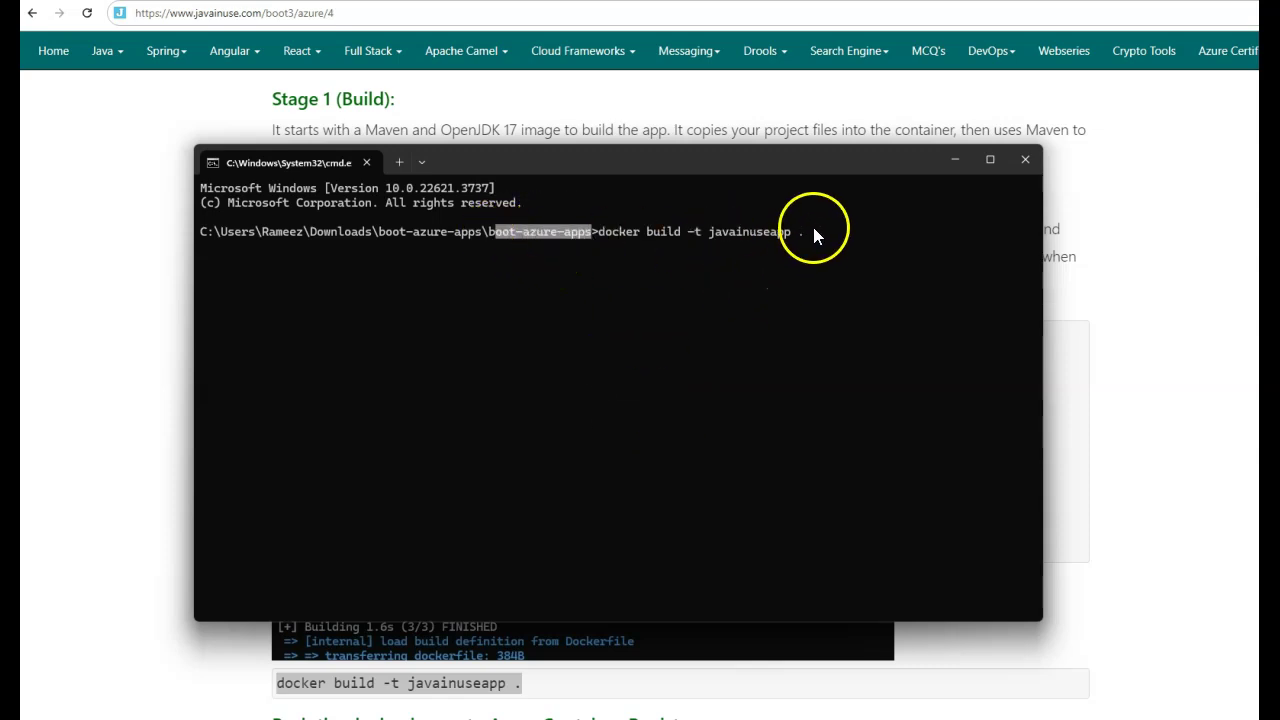
{"action": "key", "text": "Return"}
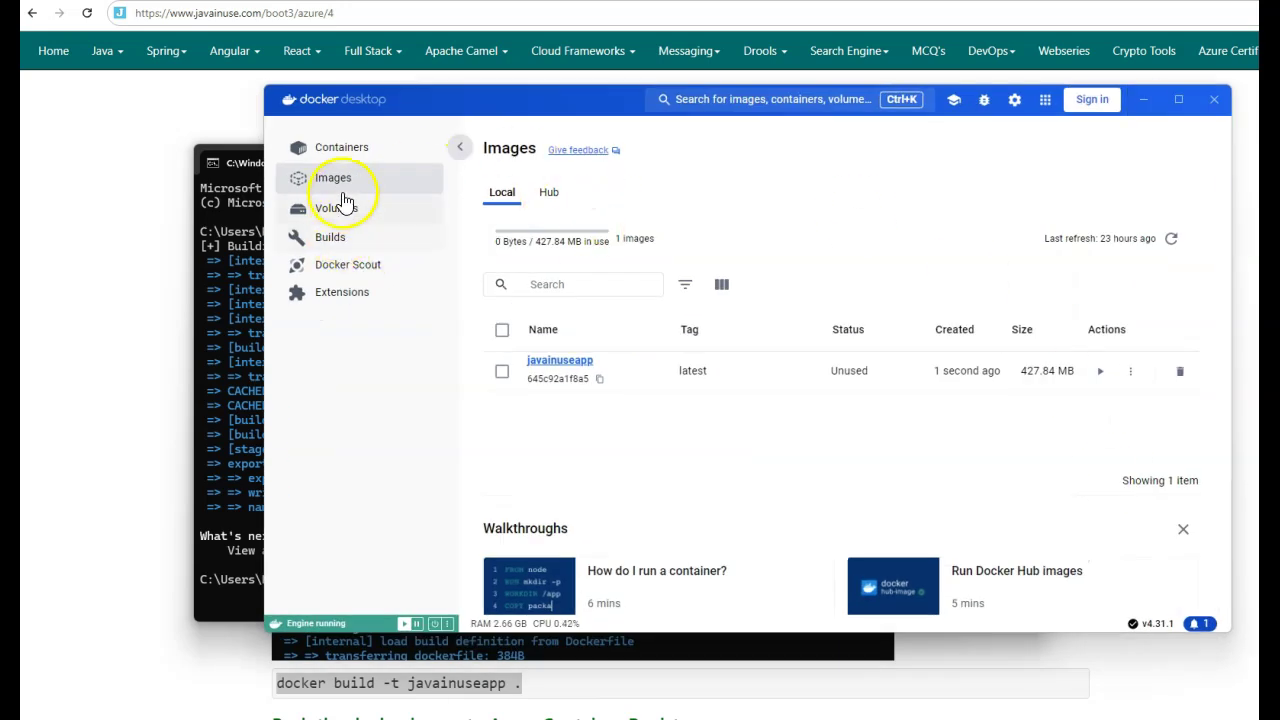
{"action": "left_click", "coordinate": [333, 180]}
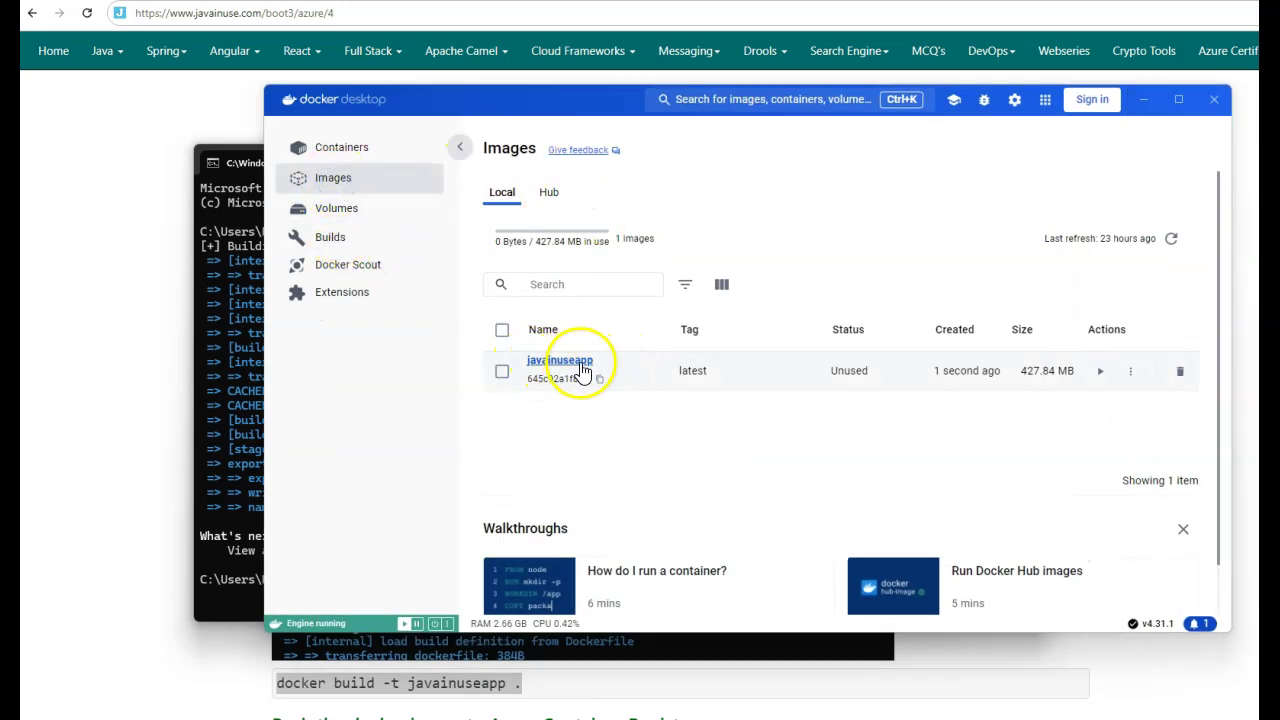
{"action": "left_click", "coordinate": [1143, 99]}
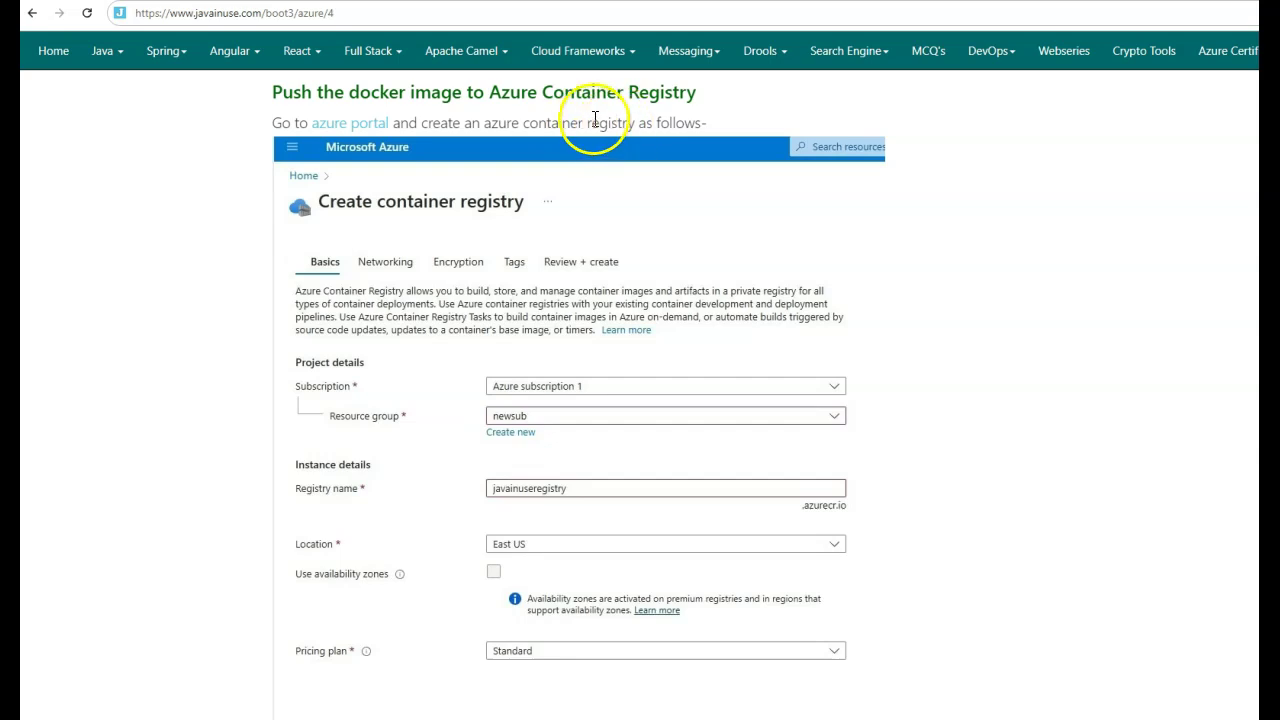
- Open the Azure portal from the tutorial's link and search for the Container registries service to open it
{"action": "right_click", "coordinate": [345, 125]}
{"action": "left_click", "coordinate": [391, 149]}
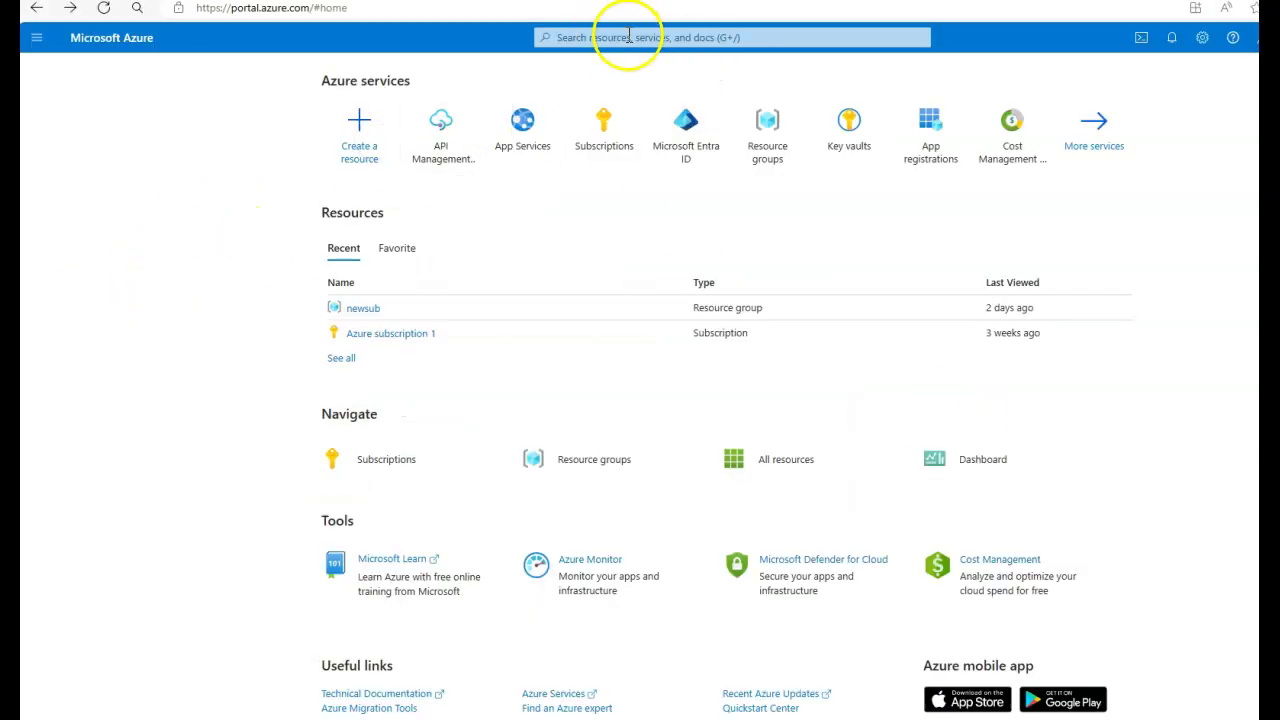
{"action": "left_click", "coordinate": [628, 37]}
{"action": "type", "text": "con"}
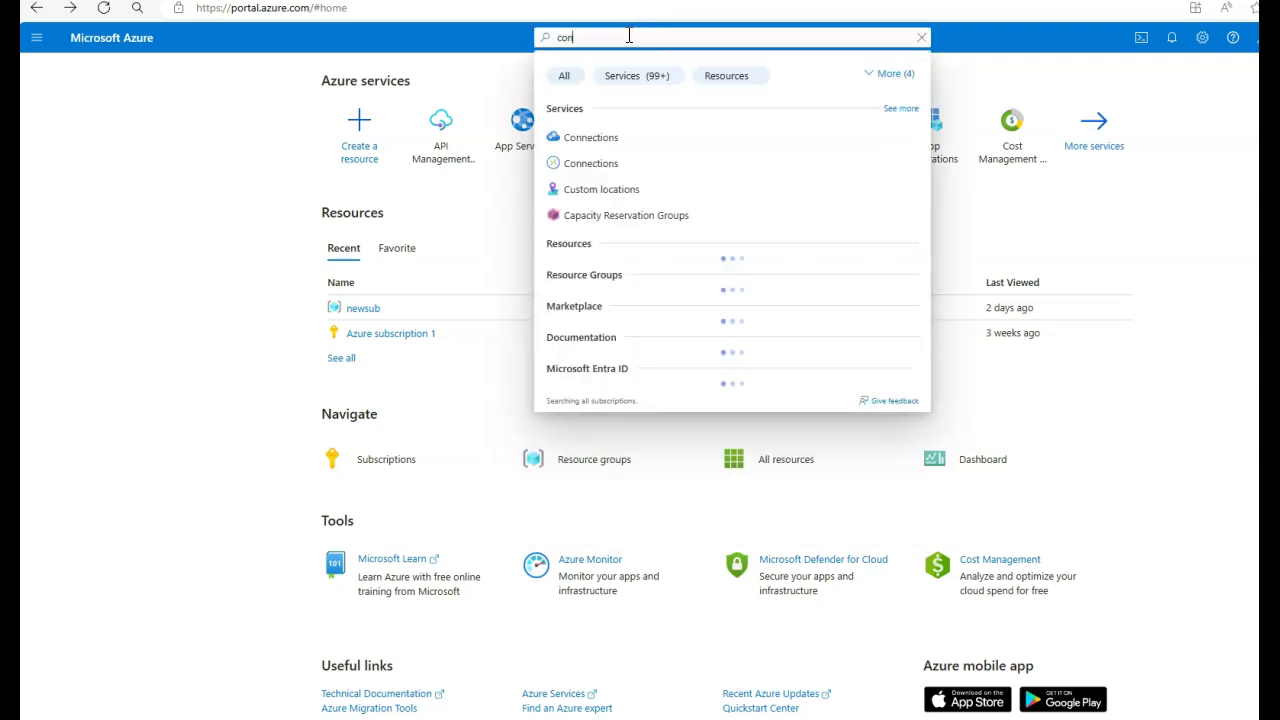
{"action": "type", "text": "tainer re"}
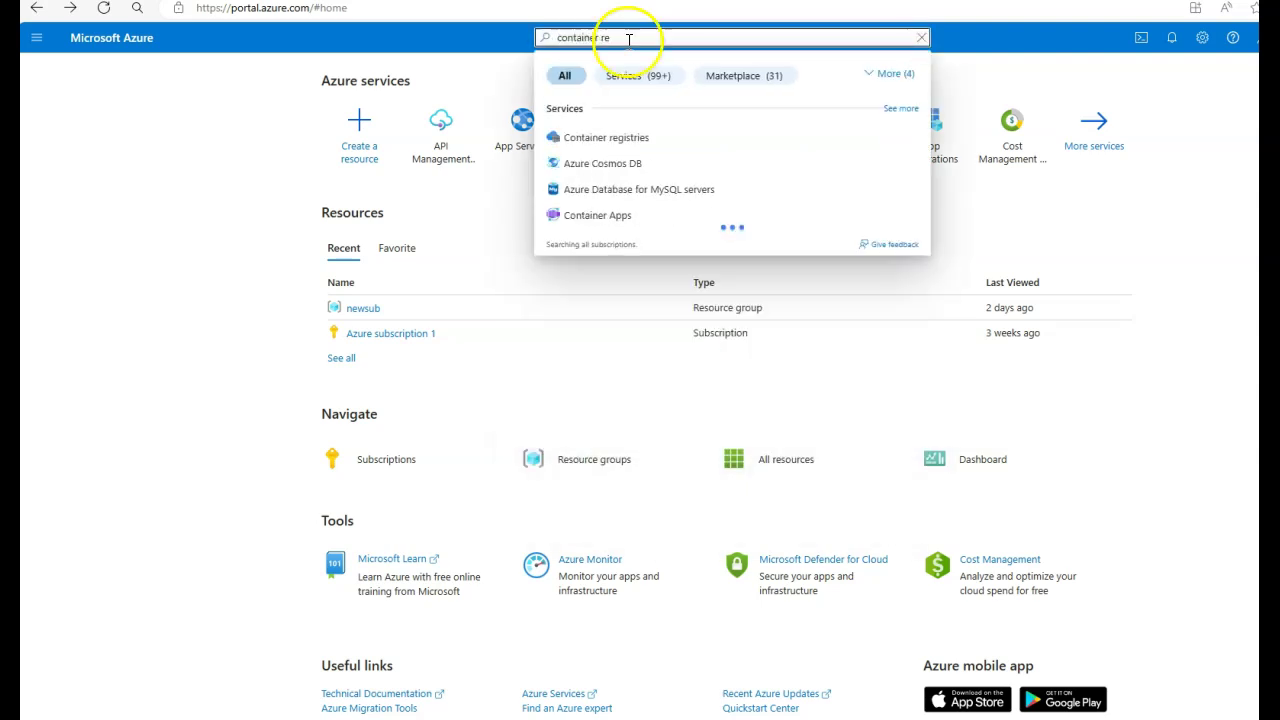
{"action": "left_click", "coordinate": [634, 135]}
- Create a container registry named javainuseregistrynew in resource group newsub and open the deployed resource
{"action": "left_click", "coordinate": [57, 134]}
{"action": "left_click", "coordinate": [509, 306]}
{"action": "left_click", "coordinate": [312, 362]}
{"action": "left_click", "coordinate": [298, 379]}
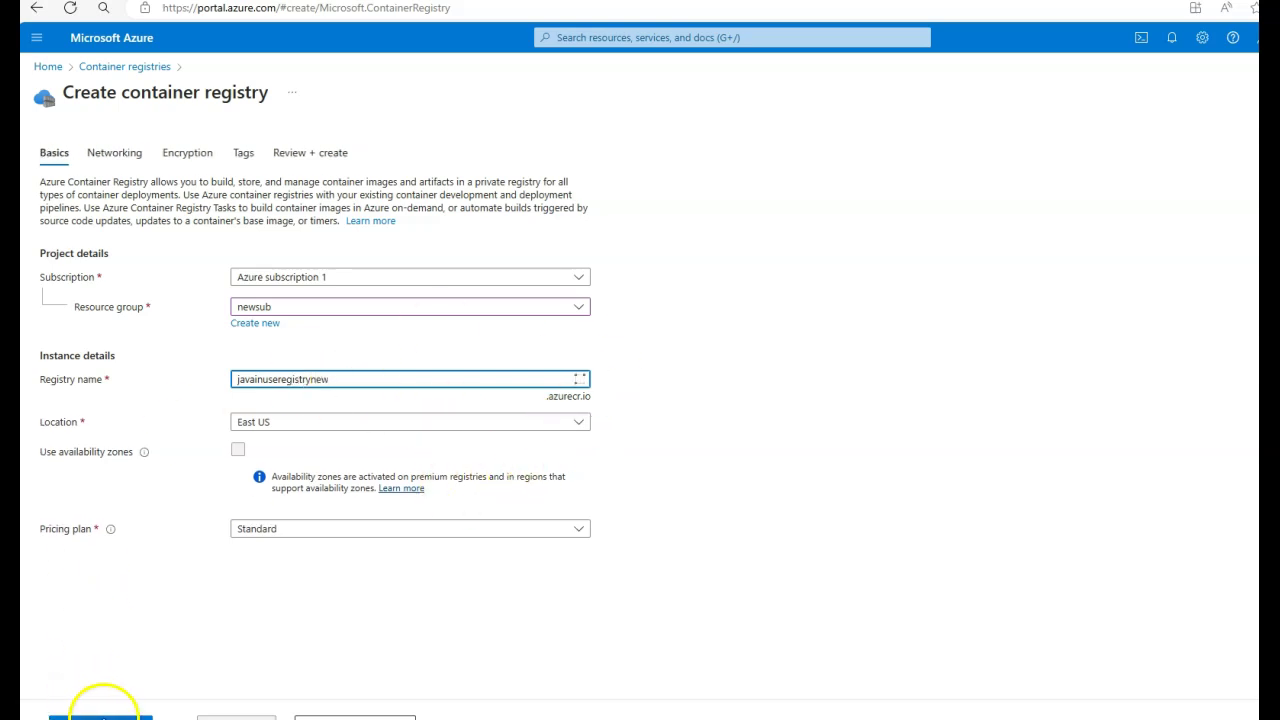
{"action": "left_click", "coordinate": [102, 716]}
{"action": "left_click", "coordinate": [79, 716]}
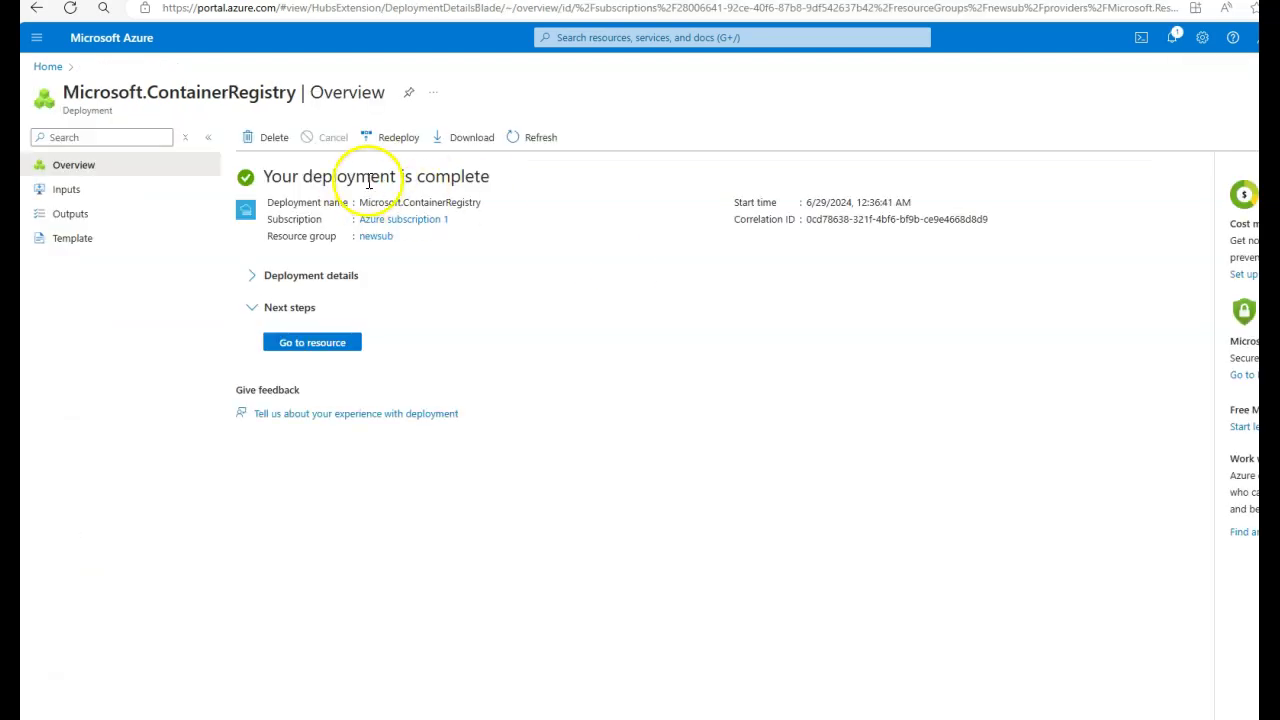
{"action": "left_click_drag", "start_coordinate": [292, 176], "coordinate": [499, 192]}
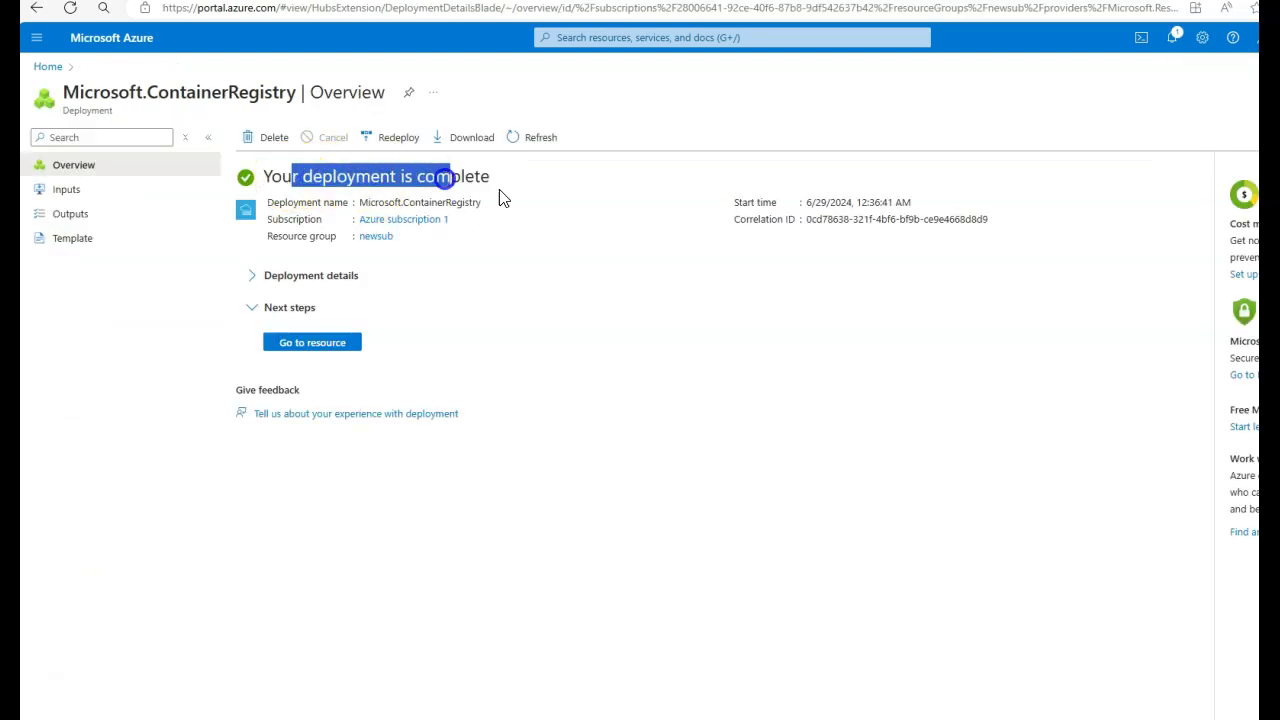
{"action": "left_click", "coordinate": [331, 348]}
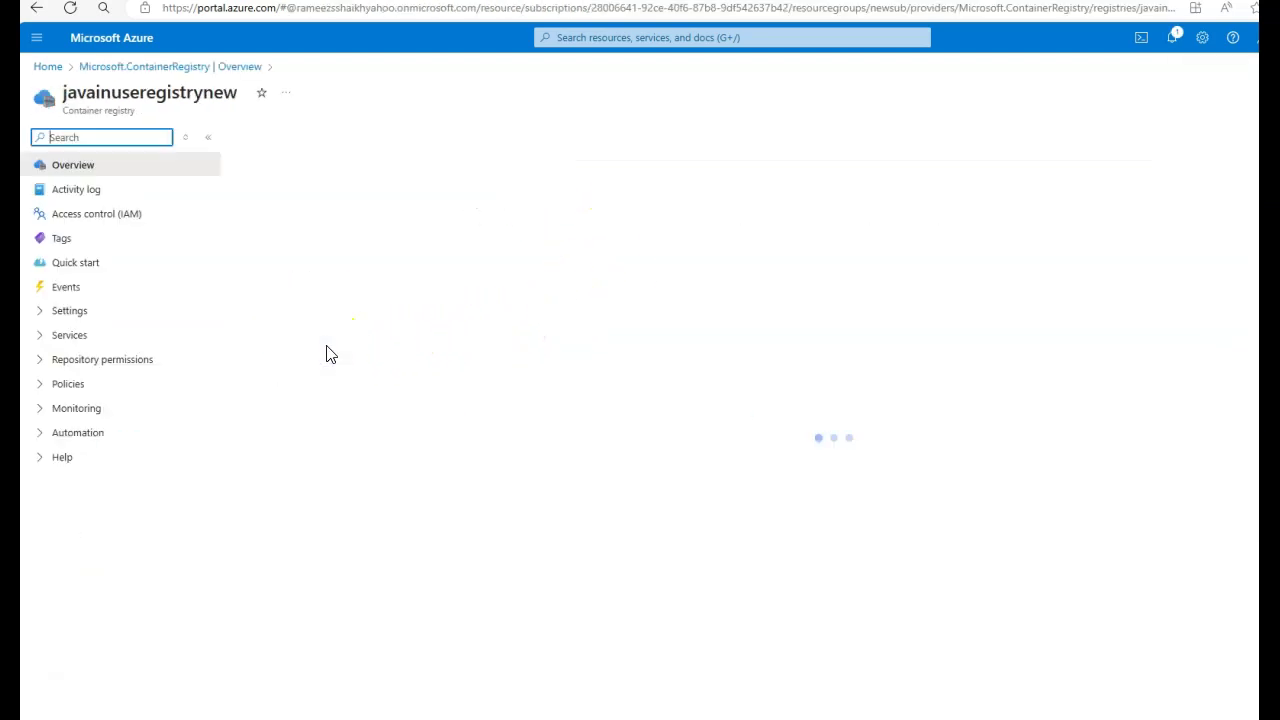
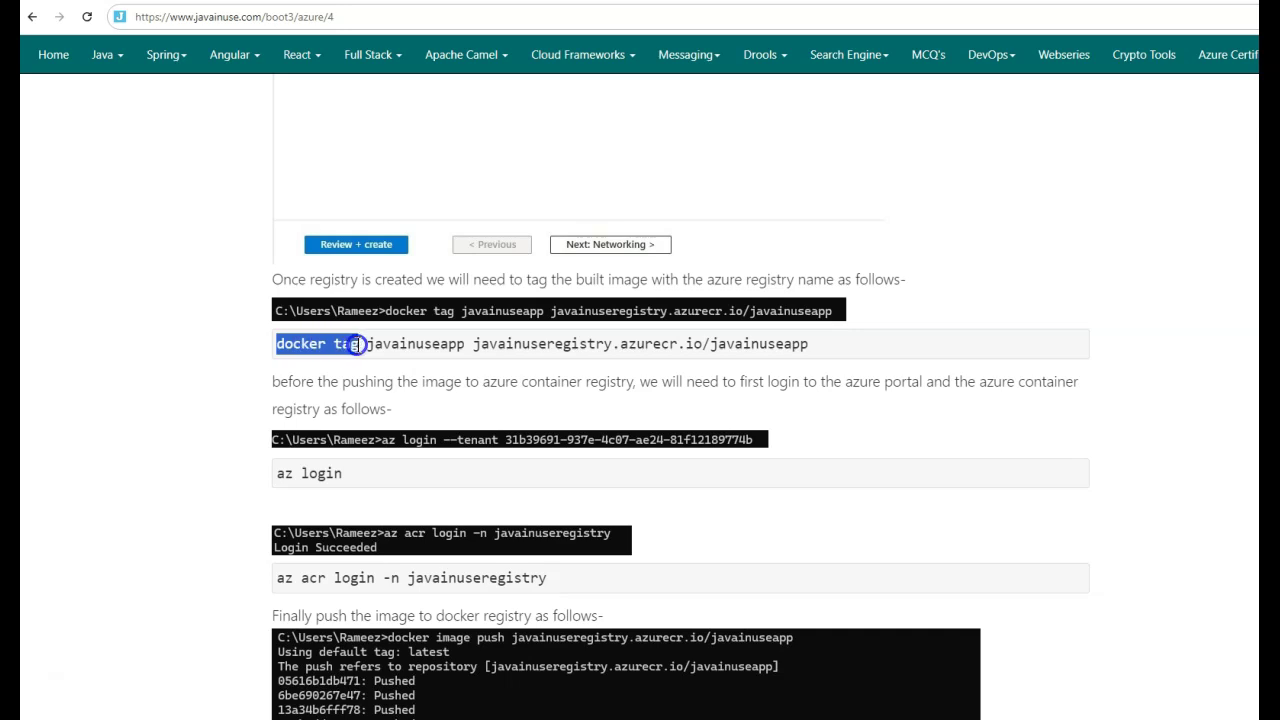
- Run "docker tag javainuseapp javainuseregistrynew.azurecr.io/javainuseapp" in the command prompt and check the local images in Docker Desktop
{"action": "left_click", "coordinate": [374, 345]}
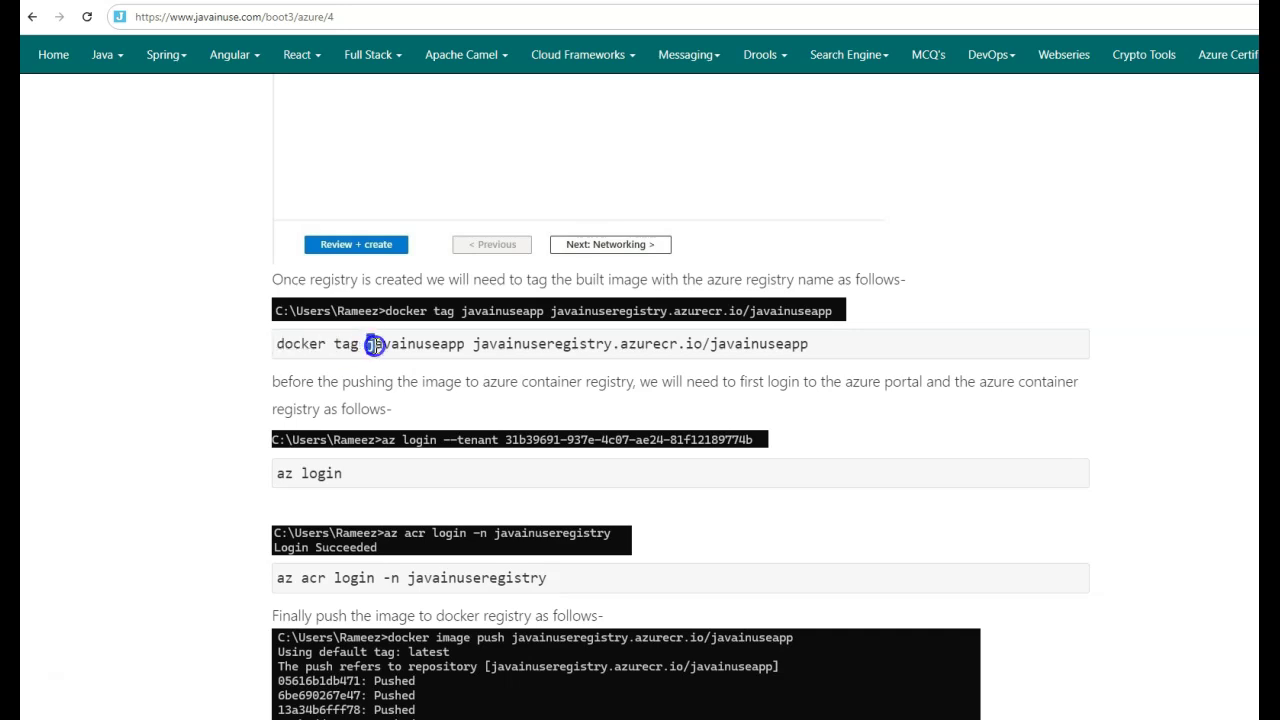
{"action": "left_click", "coordinate": [470, 343]}
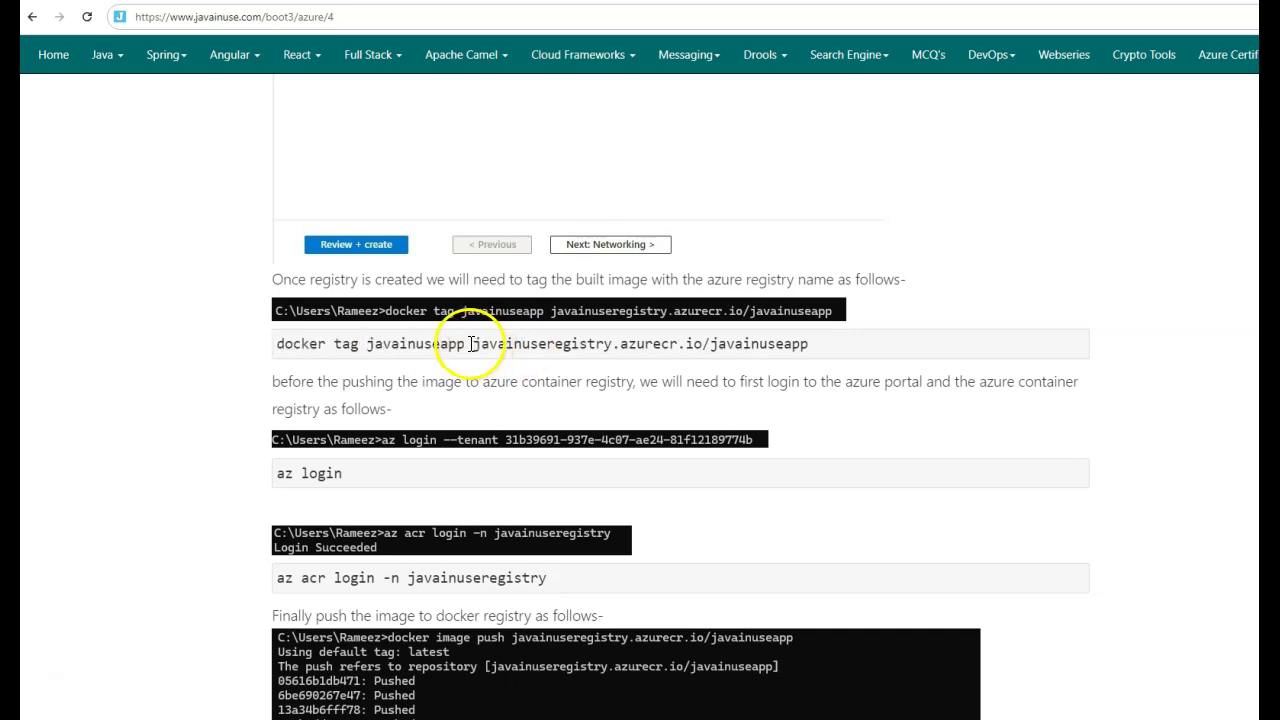
{"action": "left_click_drag", "start_coordinate": [534, 346], "coordinate": [818, 352]}
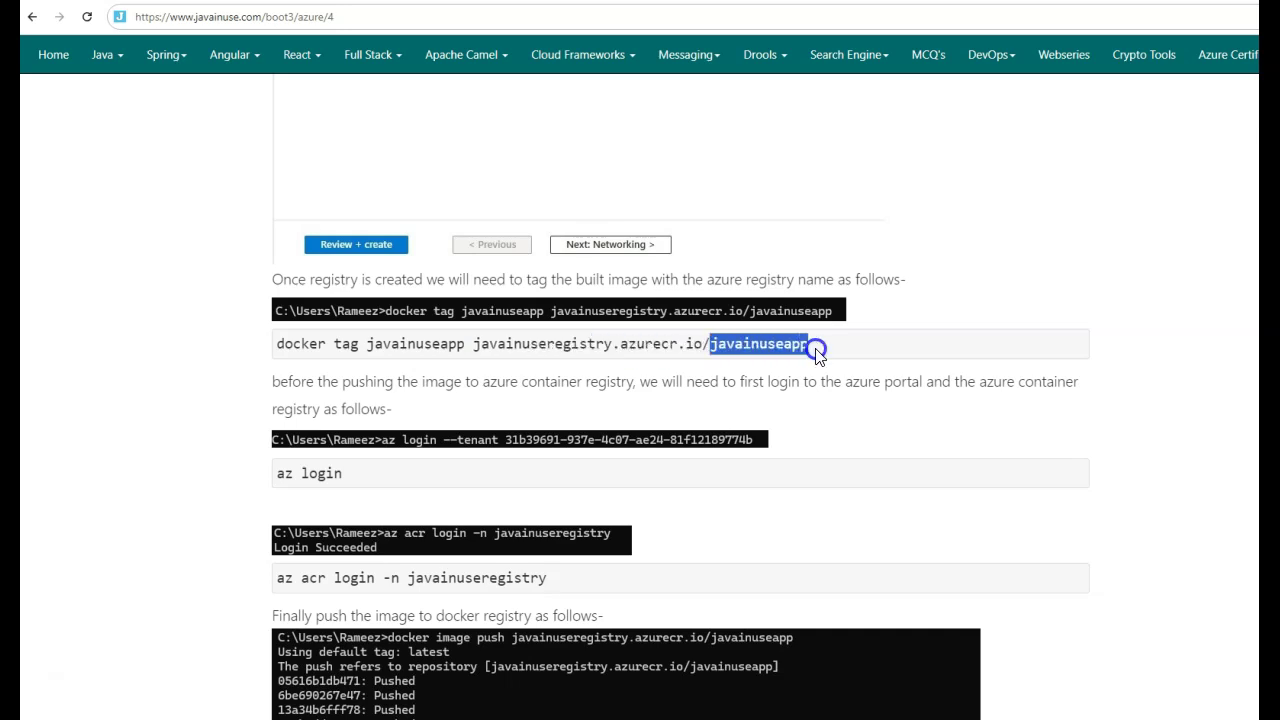
{"action": "triple_click", "coordinate": [673, 337]}
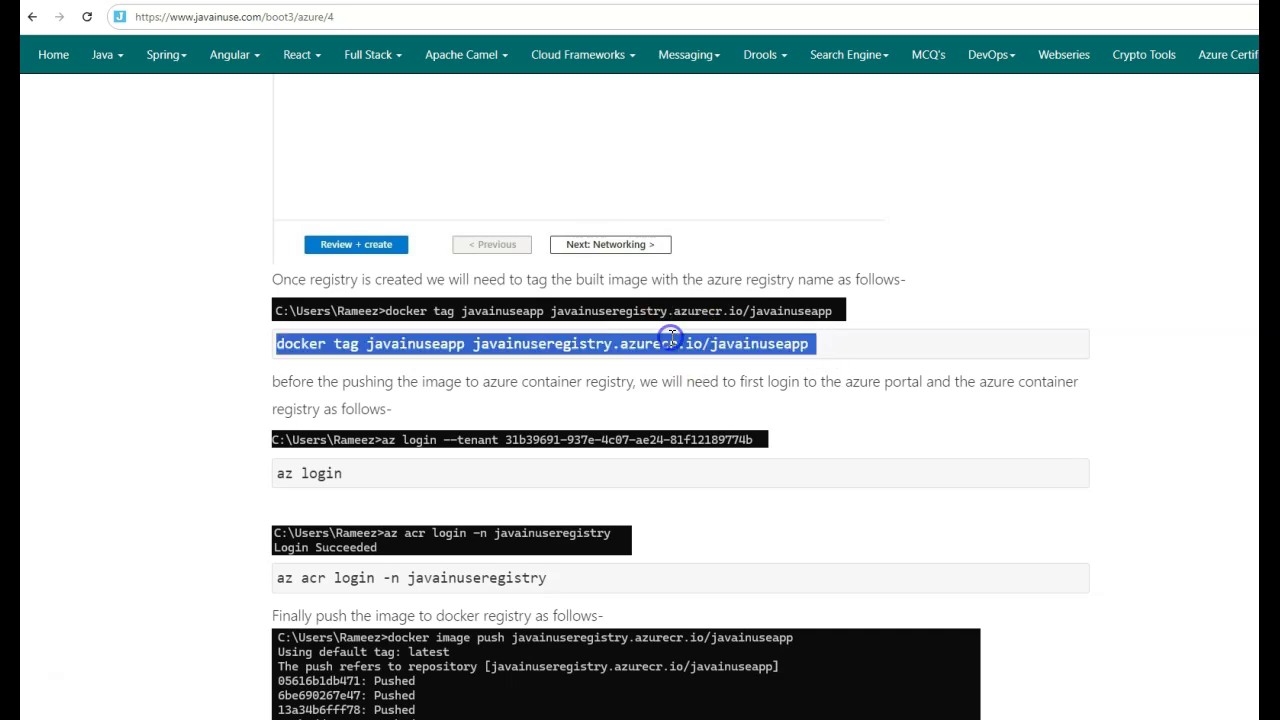
{"action": "key", "text": "ctrl+c"}
{"action": "key", "text": "alt+Tab"}
{"action": "key", "text": "ctrl+v"}
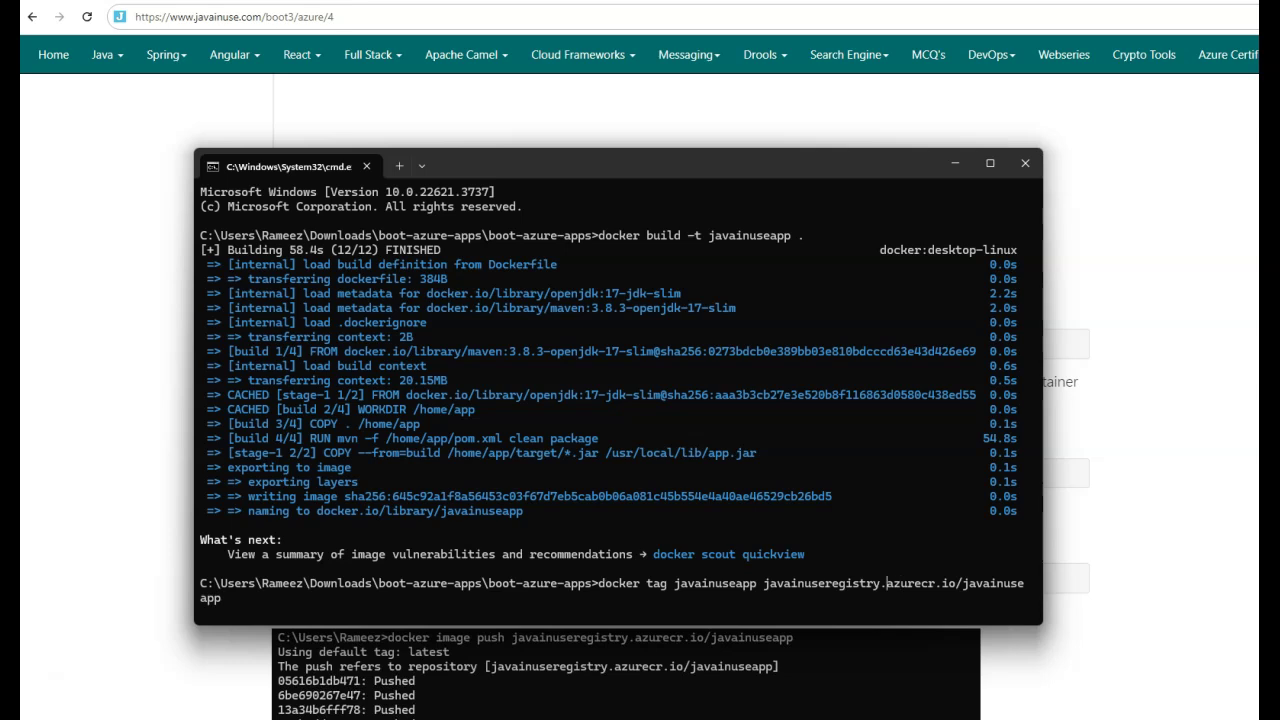
{"action": "type", "text": "w"}
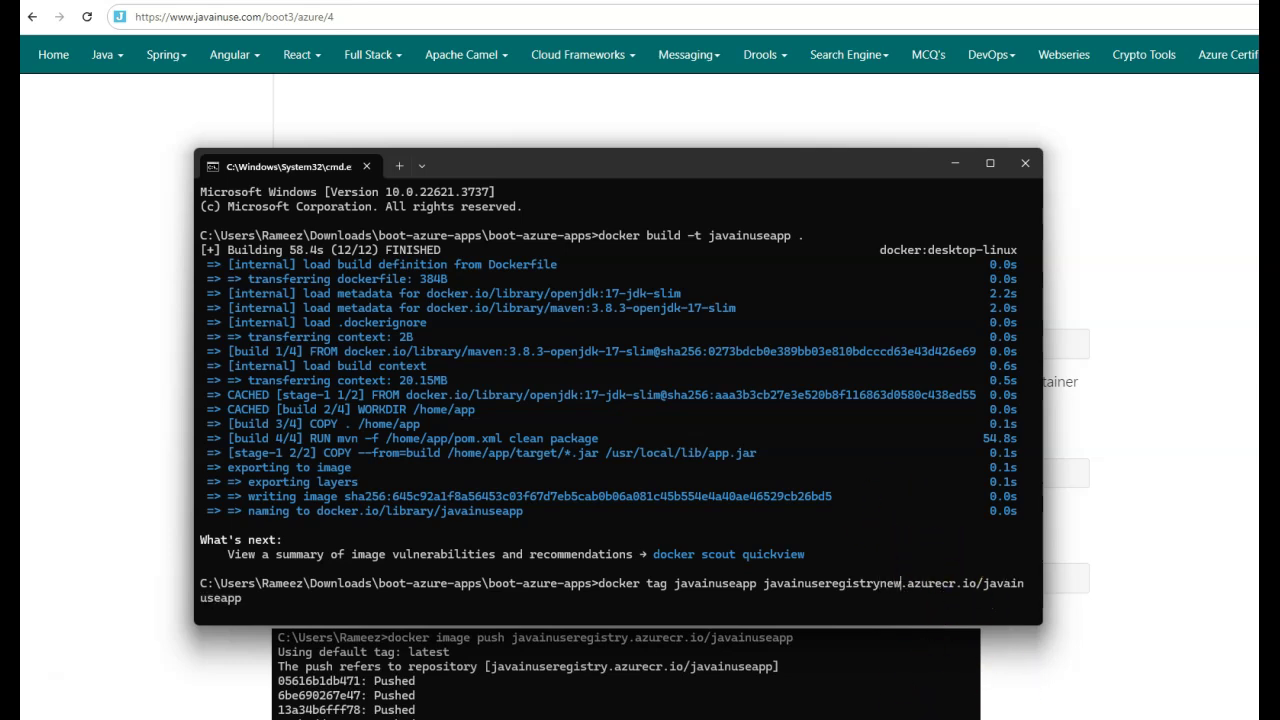
{"action": "key", "text": "alt+Tab"}
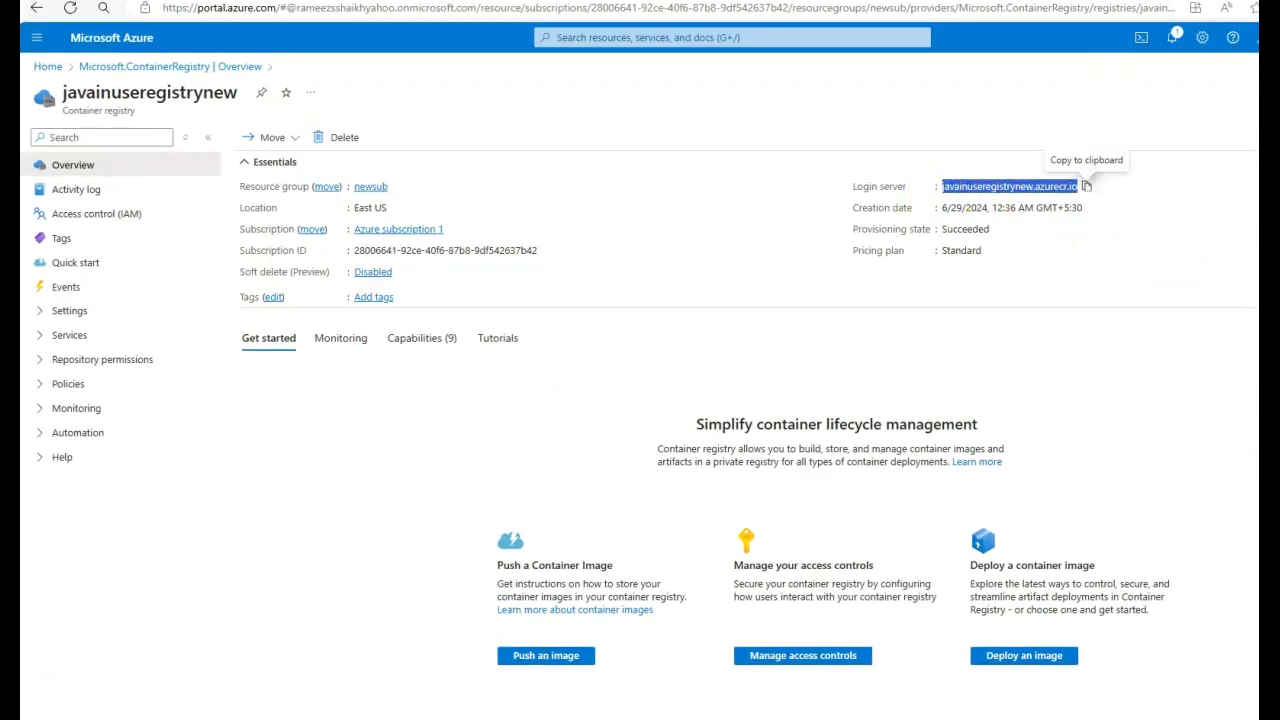
{"action": "key", "text": "alt+Tab"}
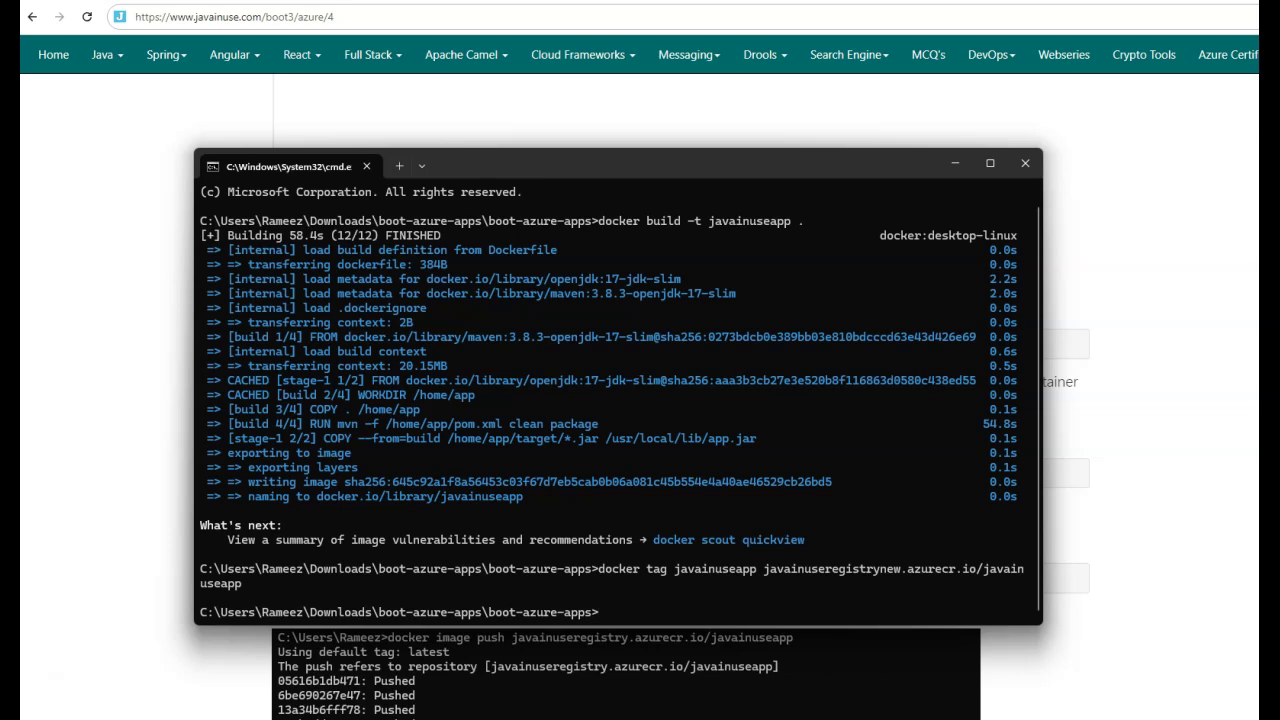
{"action": "key", "text": "alt+Tab"}
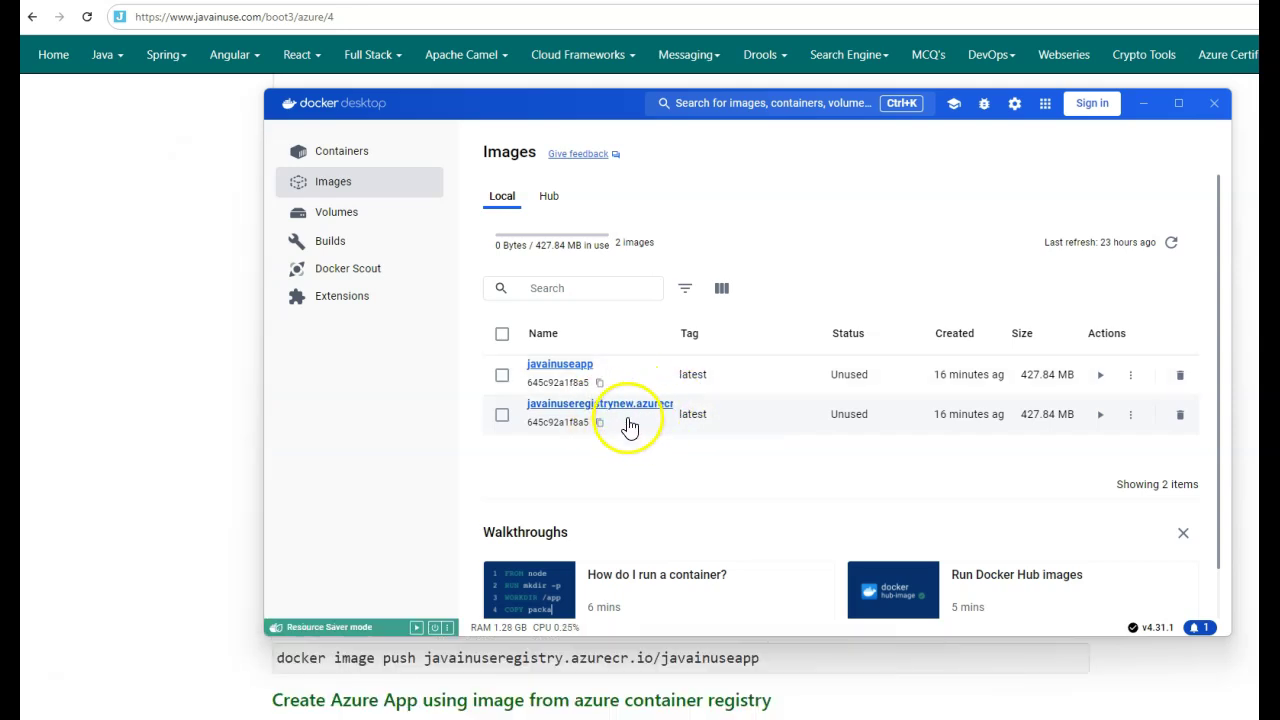
- Run "az login" in the command prompt and sign in to Azure with the second listed account
{"action": "key", "text": "alt+Tab"}
{"action": "left_click", "coordinate": [790, 457]}
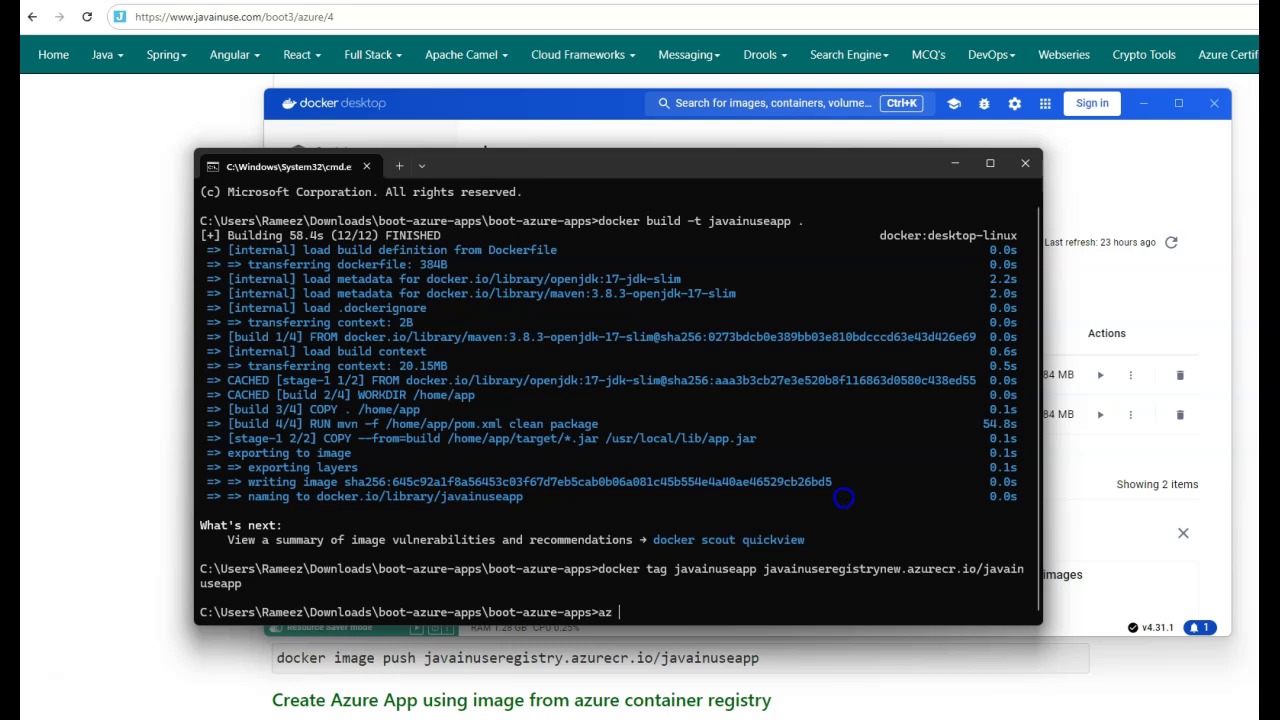
{"action": "key", "text": "Return"}
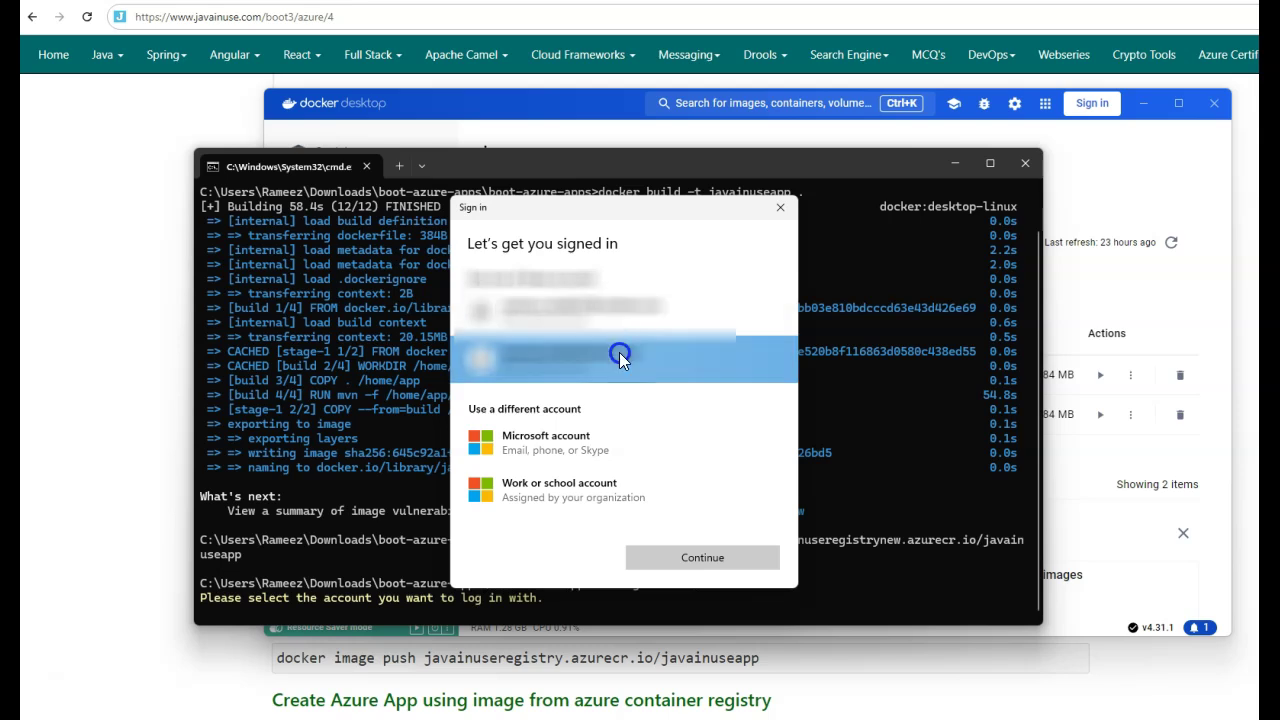
{"action": "left_click", "coordinate": [619, 352]}
{"action": "left_click", "coordinate": [702, 568]}
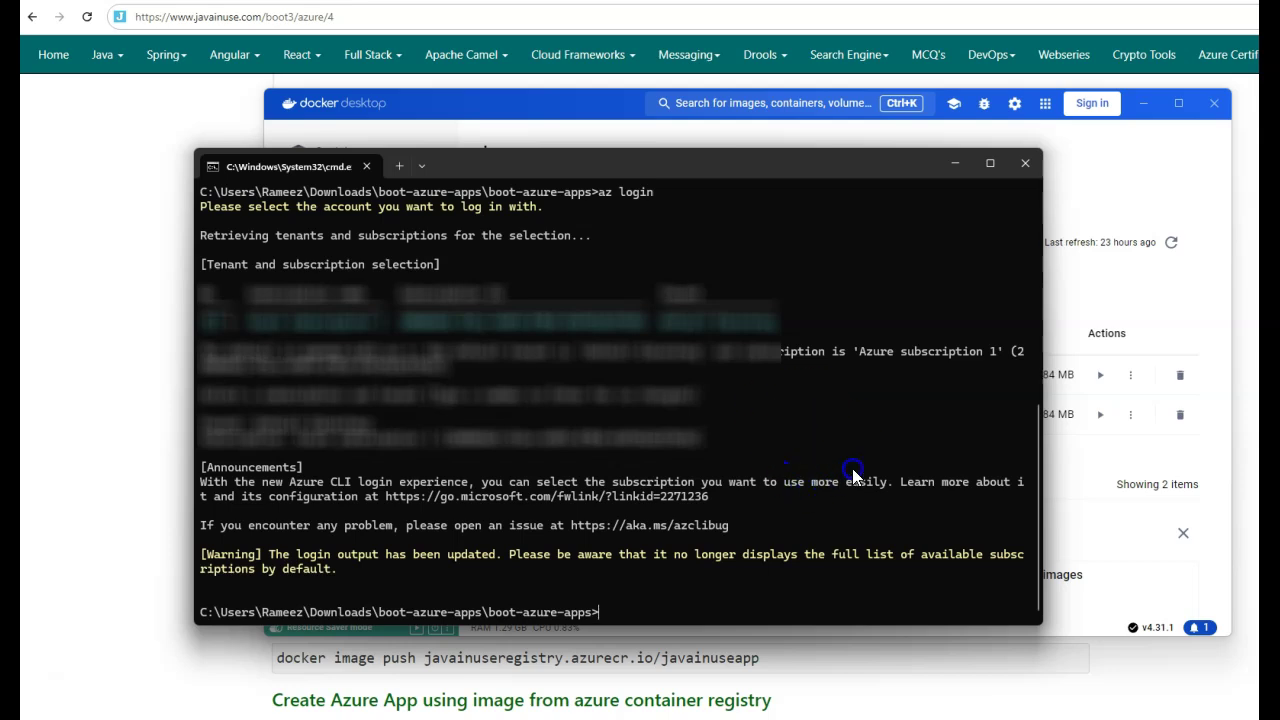
- Copy the tutorial's registry login command and run it in the command prompt as "az acr login -n javainuseregistrynew"
{"action": "left_click", "coordinate": [161, 615]}
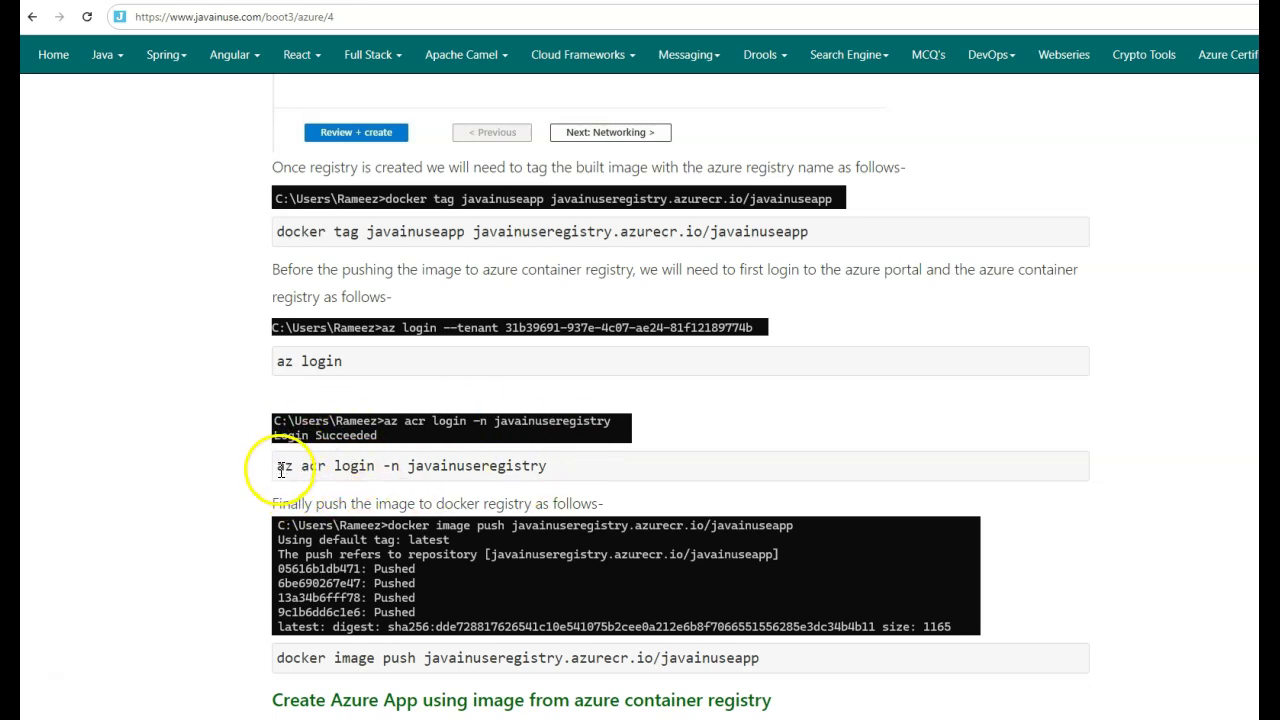
{"action": "left_click", "coordinate": [386, 466]}
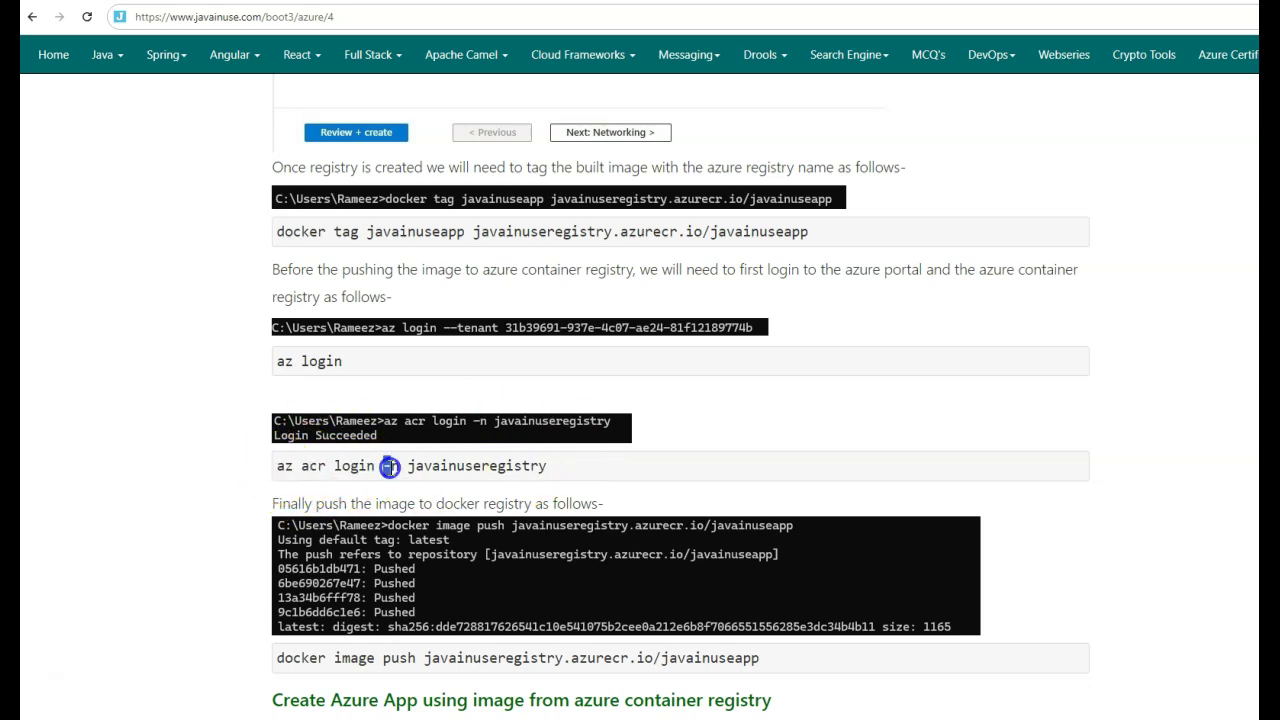
{"action": "left_click_drag", "start_coordinate": [557, 466], "coordinate": [279, 478]}
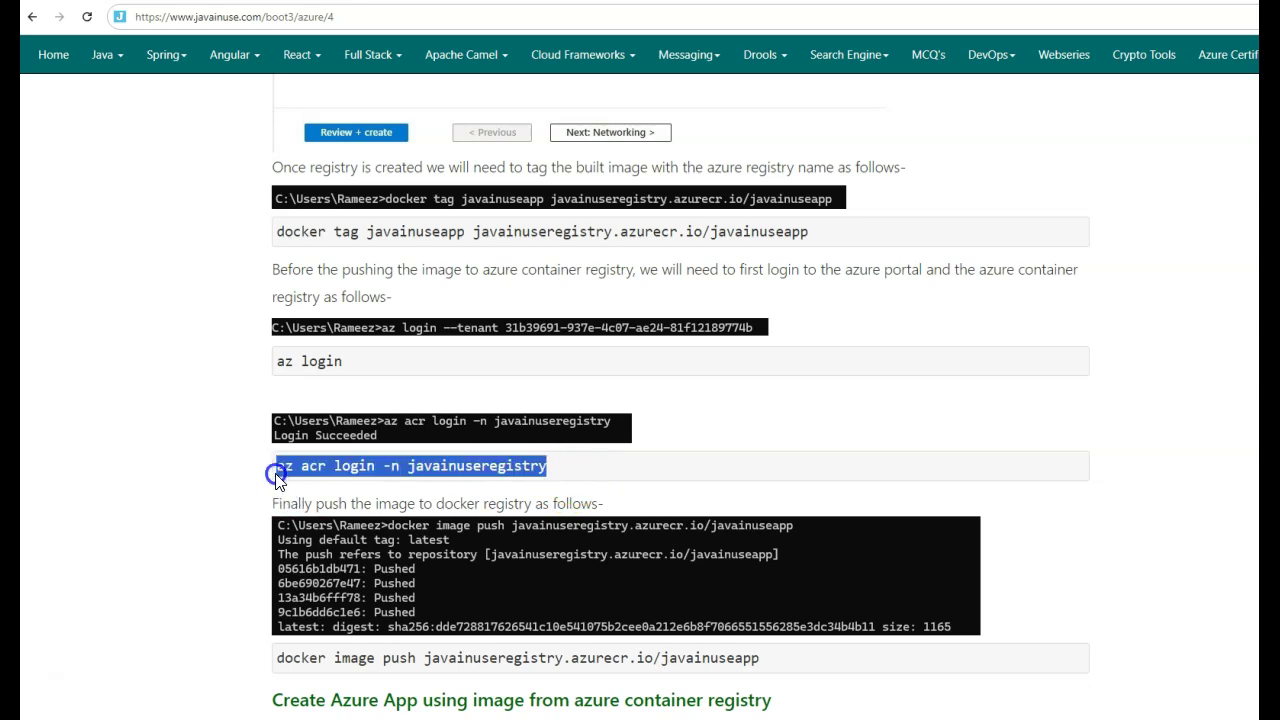
{"action": "key", "text": "alt+Tab"}
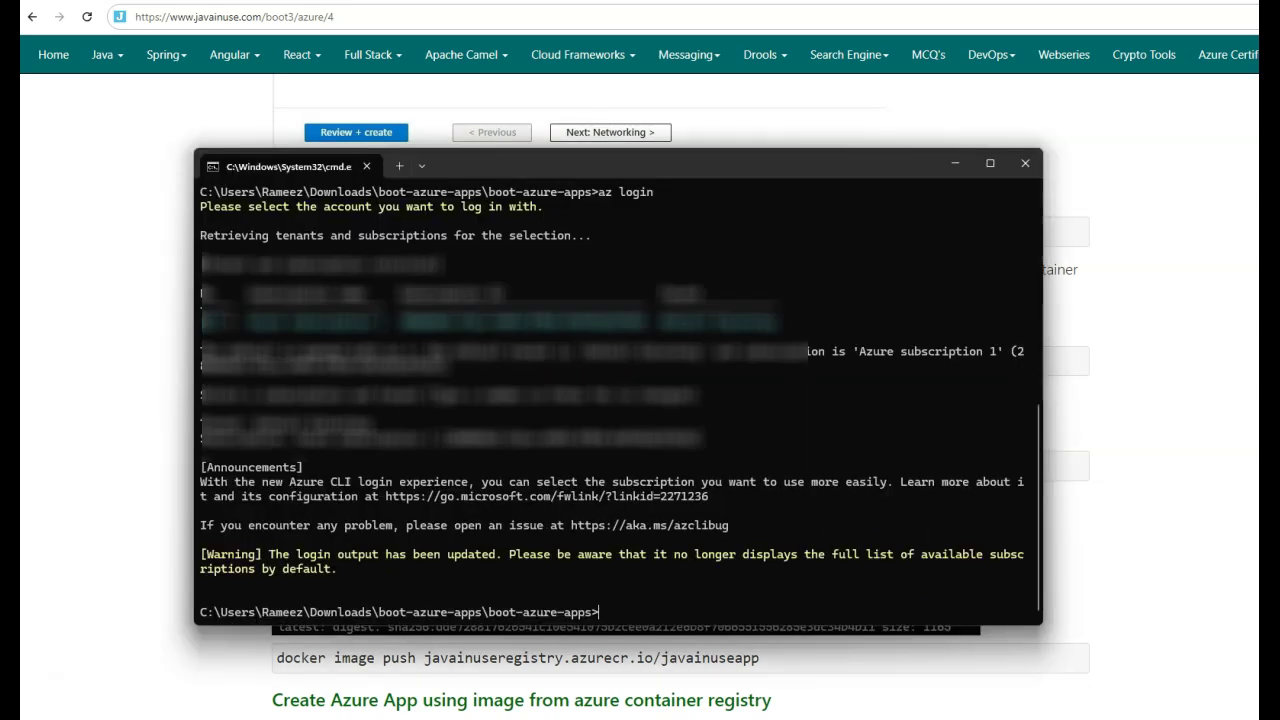
{"action": "right_click", "coordinate": [733, 496]}
{"action": "type", "text": "new"}
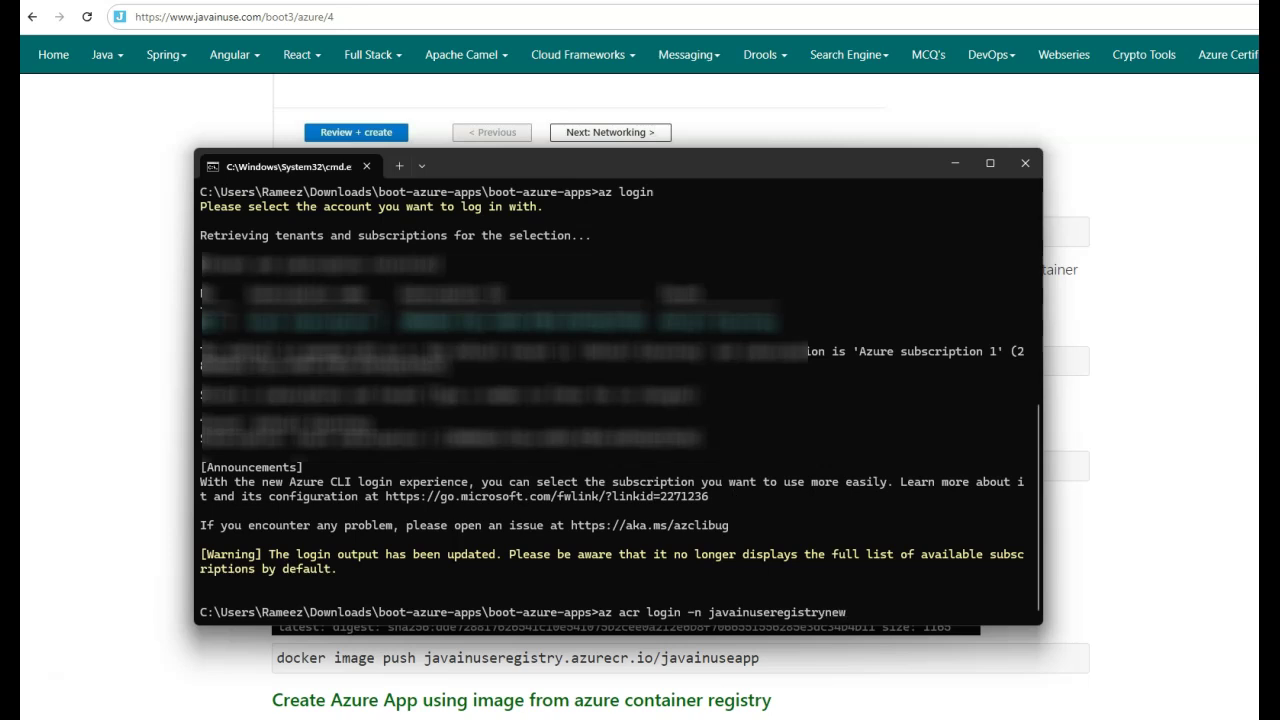
{"action": "key", "text": "Return"}
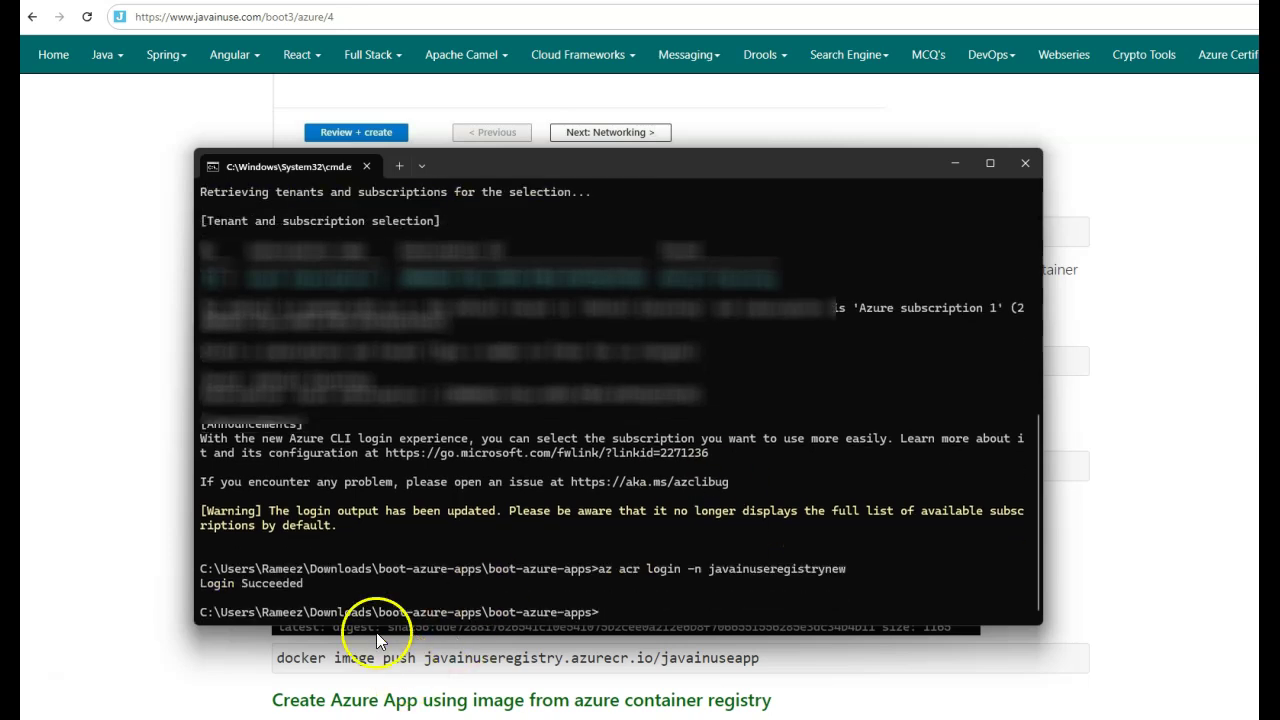
- Push the javainuseapp image to the javainuseregistrynew registry with docker image push and open the registry's repositories in the Azure portal
{"action": "left_click_drag", "start_coordinate": [278, 581], "coordinate": [192, 594]}
{"action": "left_click", "coordinate": [192, 594]}
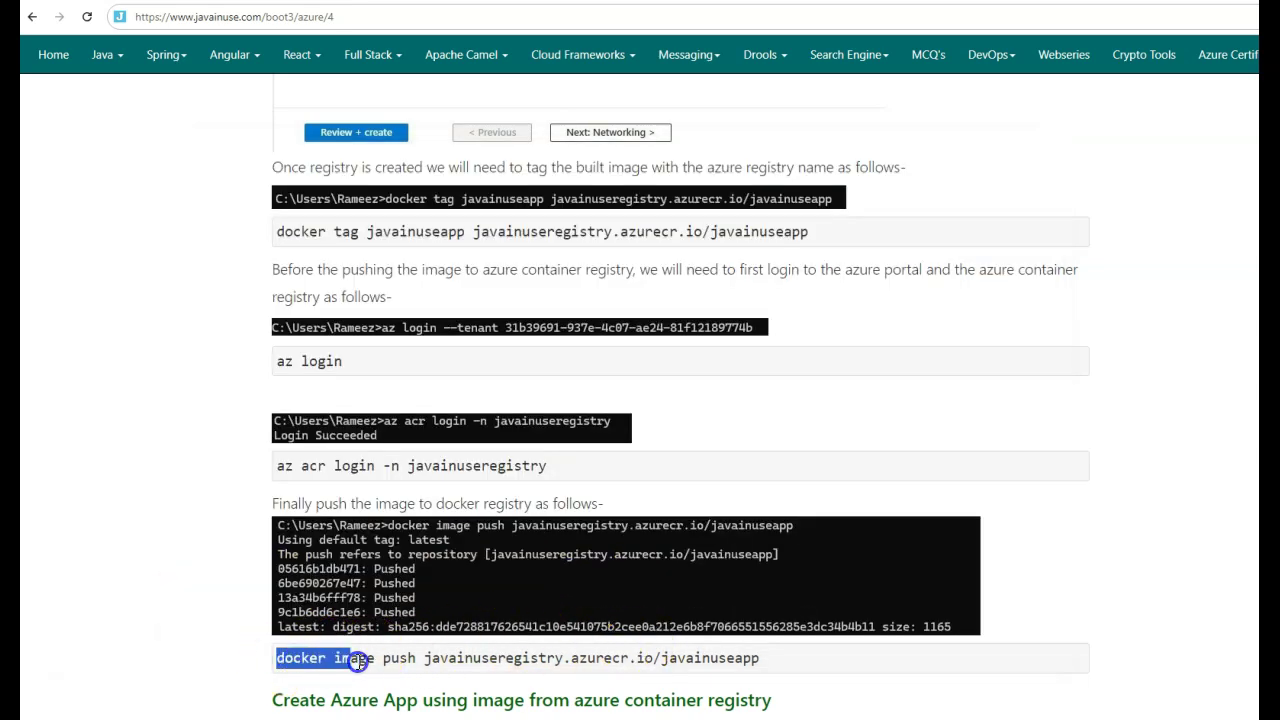
{"action": "left_click_drag", "start_coordinate": [412, 662], "coordinate": [792, 668]}
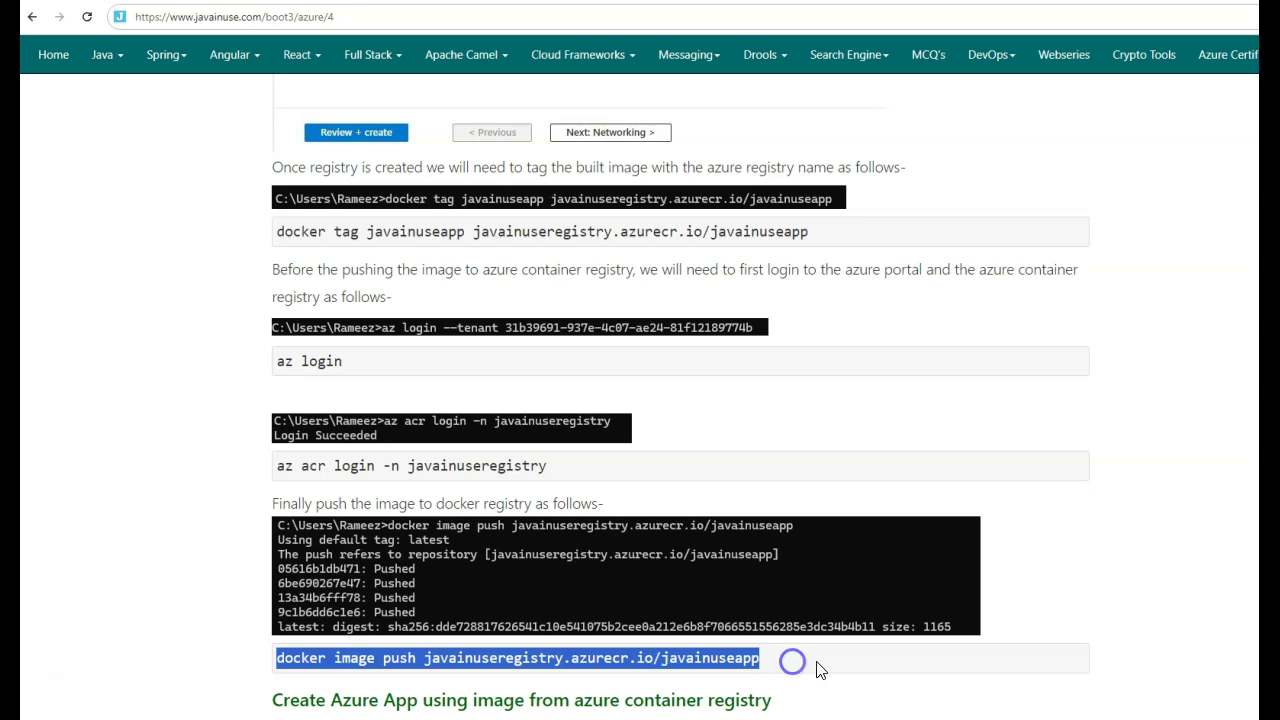
{"action": "key", "text": "ctrl+c"}
{"action": "key", "text": "alt+Tab"}
{"action": "key", "text": "ctrl+v"}
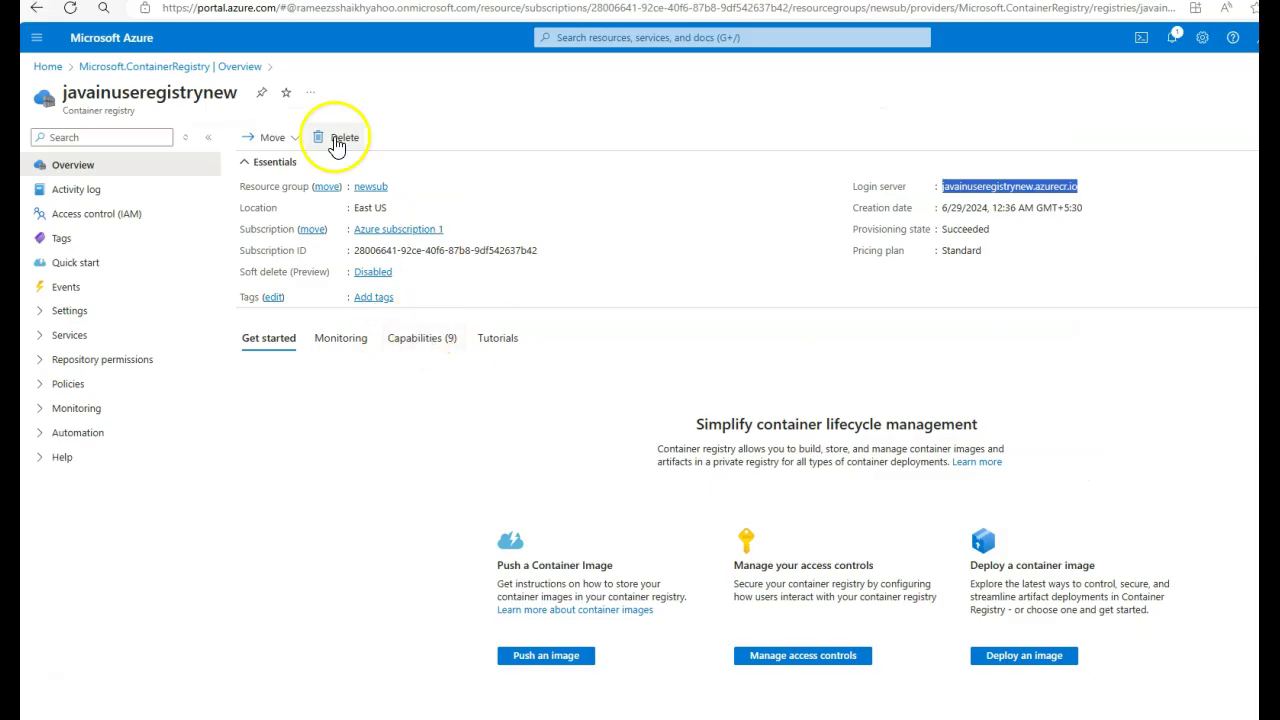
{"action": "left_click", "coordinate": [40, 334]}
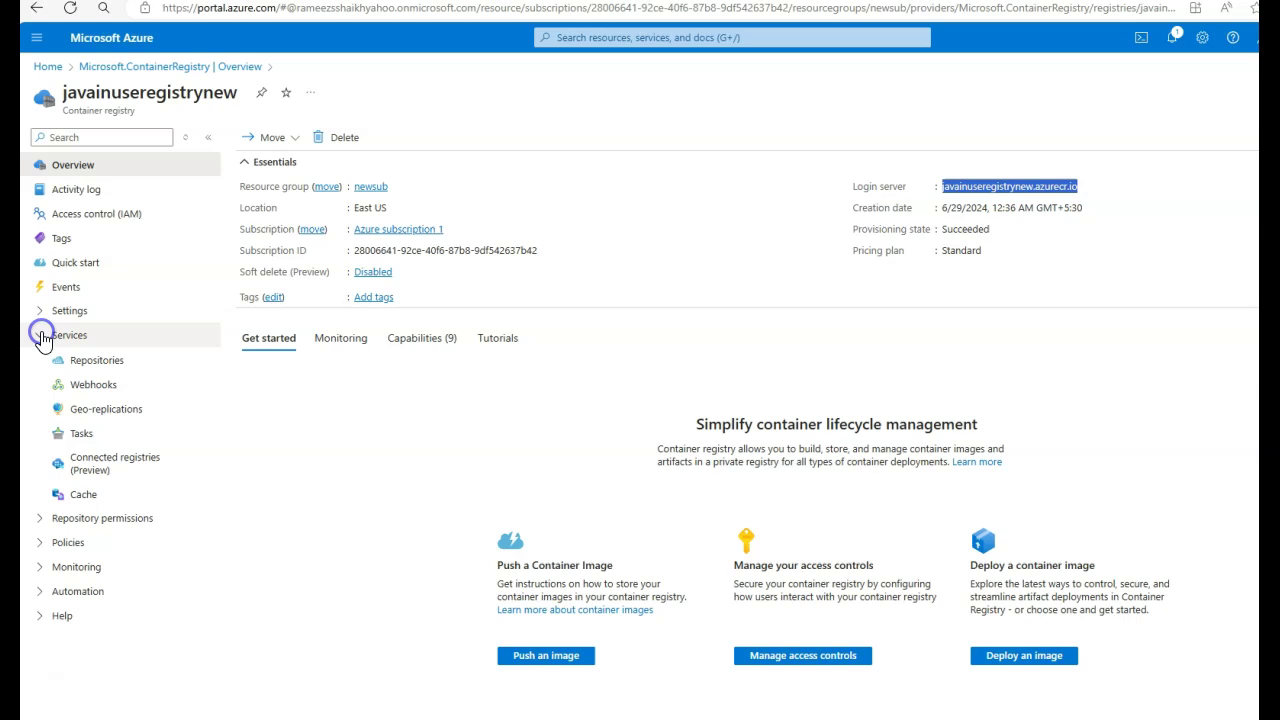
{"action": "left_click", "coordinate": [90, 359]}
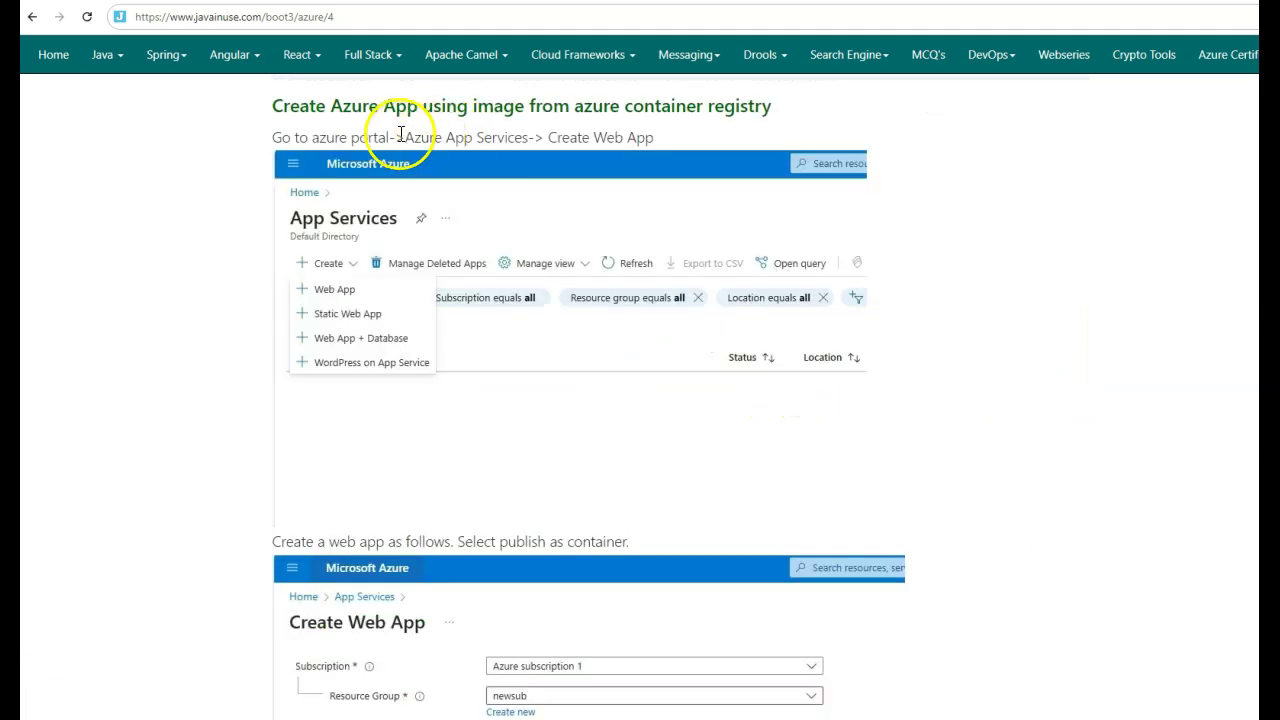
- Go to App Services from the Azure portal home and start creating a Web App
{"action": "left_click_drag", "start_coordinate": [403, 134], "coordinate": [655, 136]}
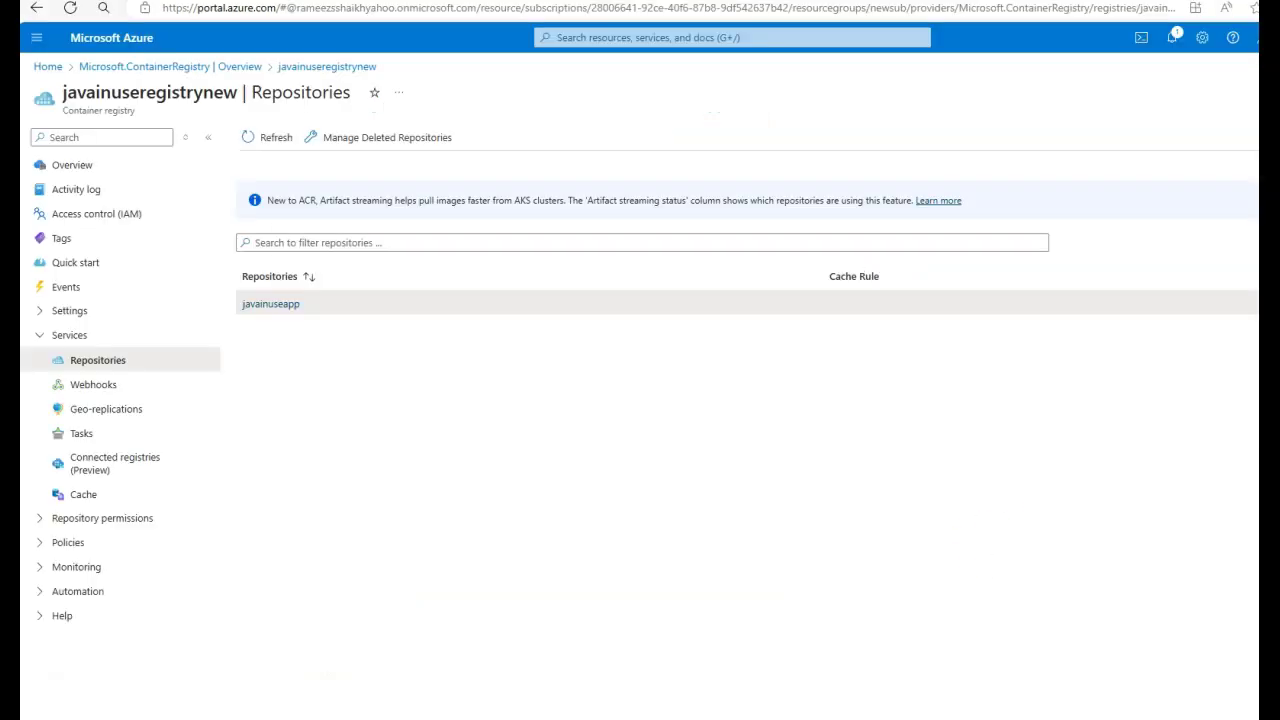
{"action": "left_click", "coordinate": [46, 68]}
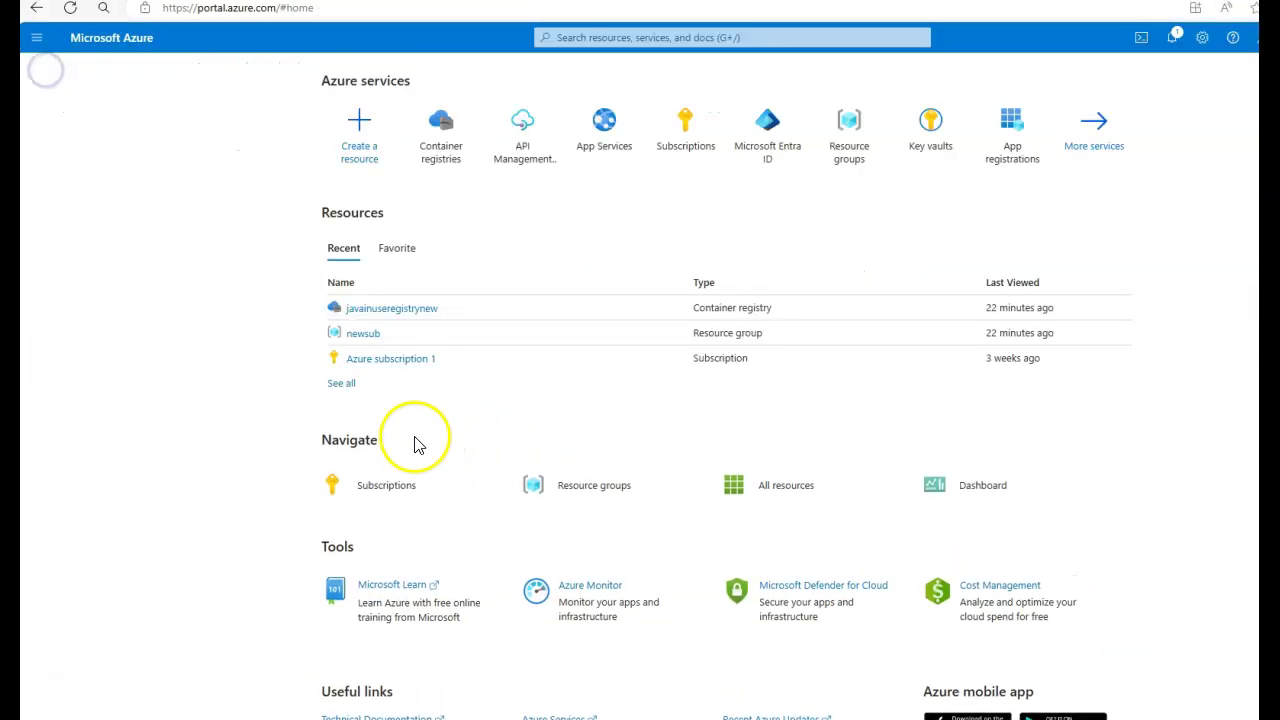
{"action": "left_click", "coordinate": [591, 146]}
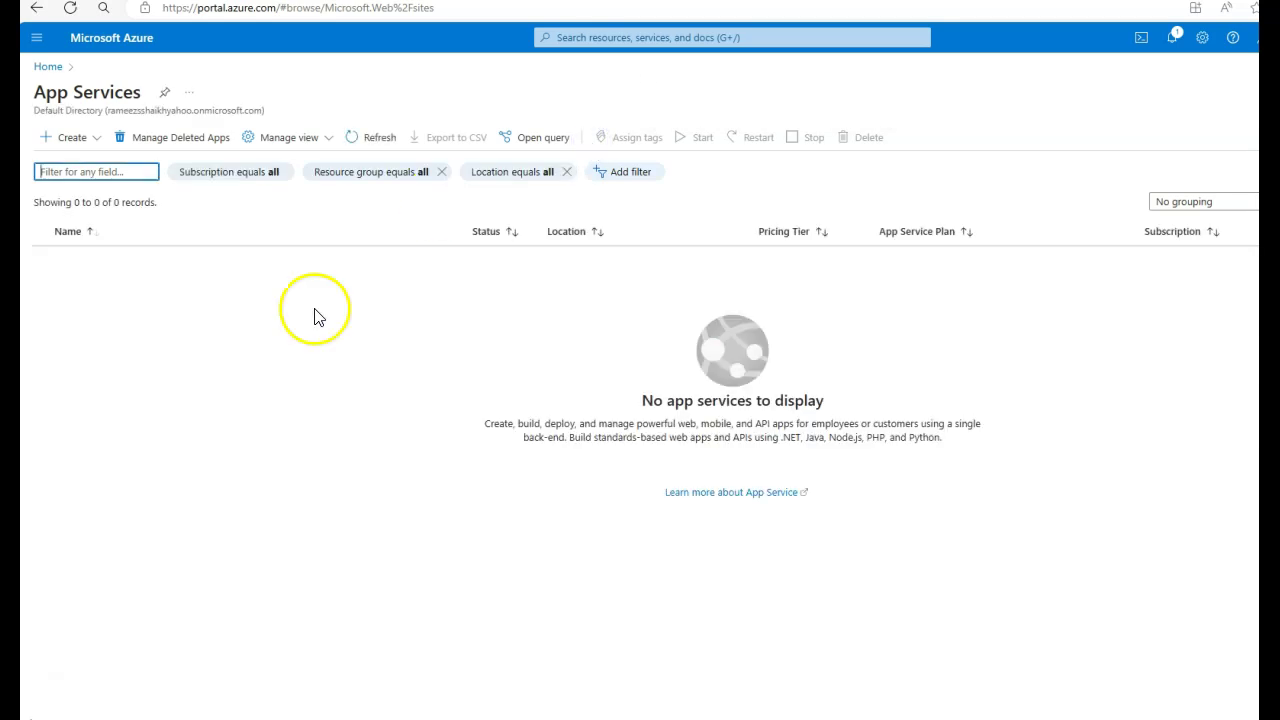
{"action": "left_click", "coordinate": [86, 138]}
{"action": "left_click", "coordinate": [78, 163]}
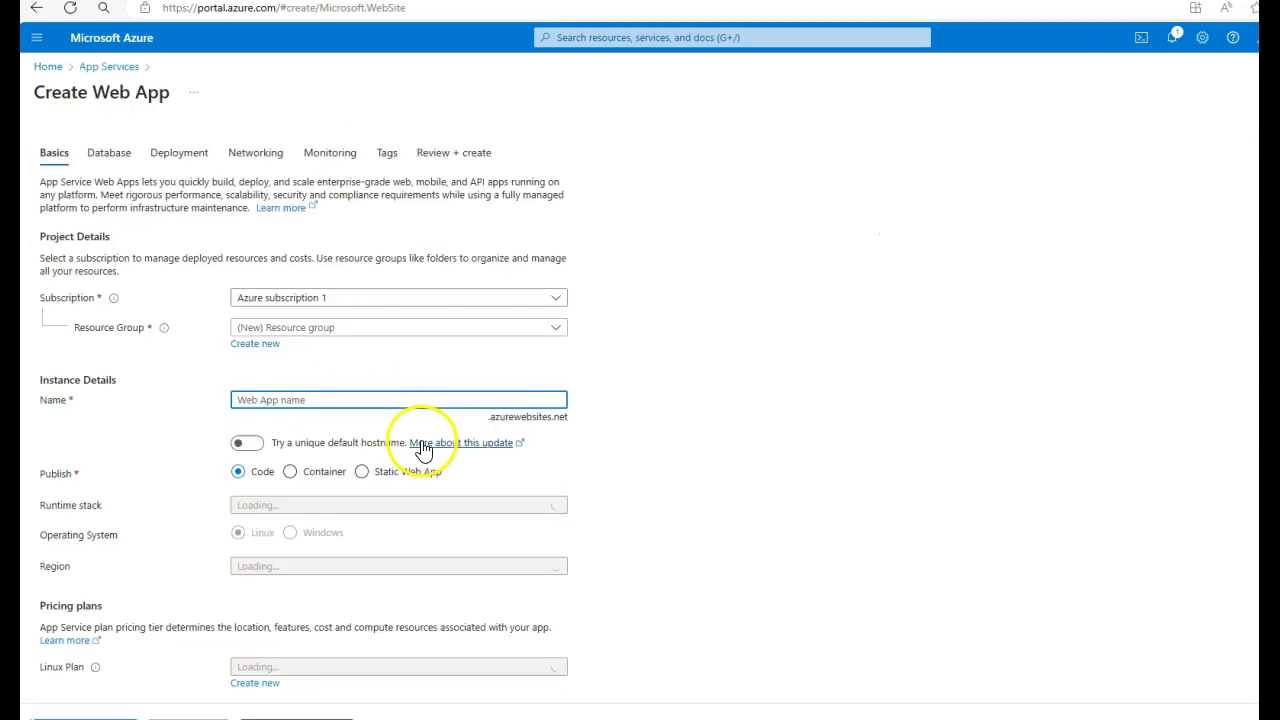
- Assign the web app to resource group newsub, name it javainuseapp and publish it as a Container
{"action": "left_click", "coordinate": [466, 329]}
{"action": "left_click", "coordinate": [279, 381]}
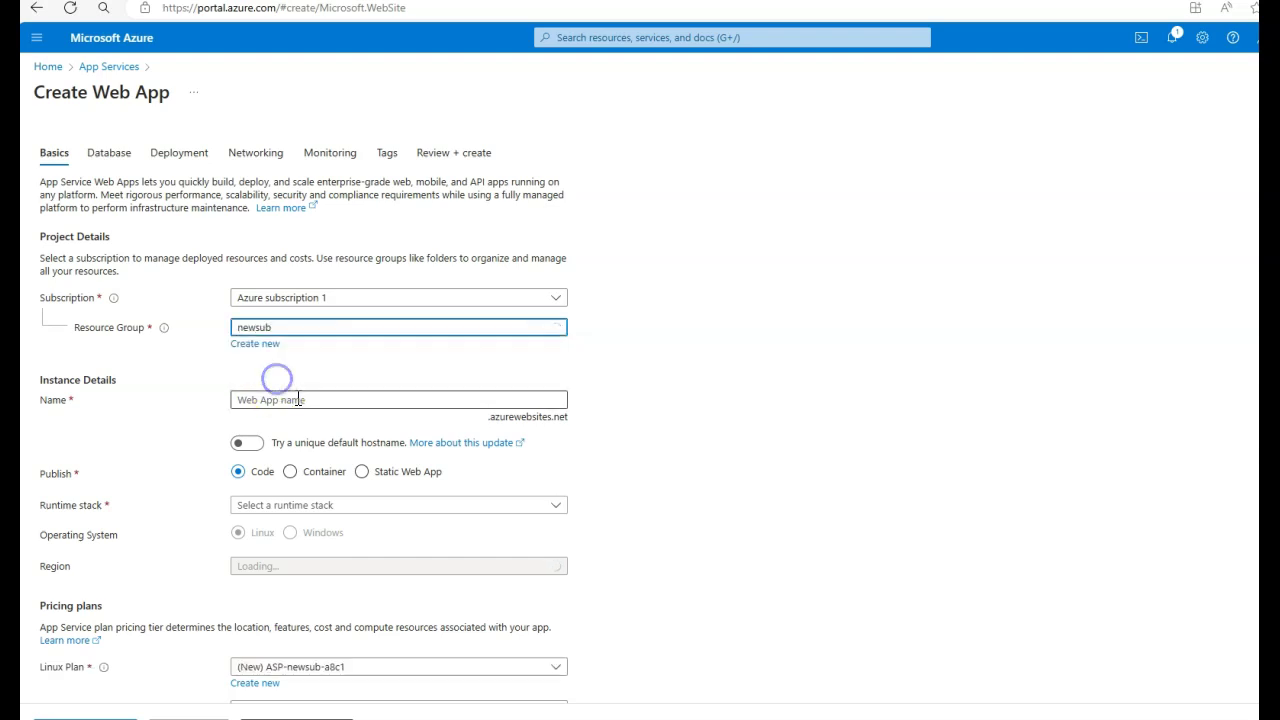
{"action": "left_click", "coordinate": [431, 401]}
{"action": "key", "text": "ctrl+v"}
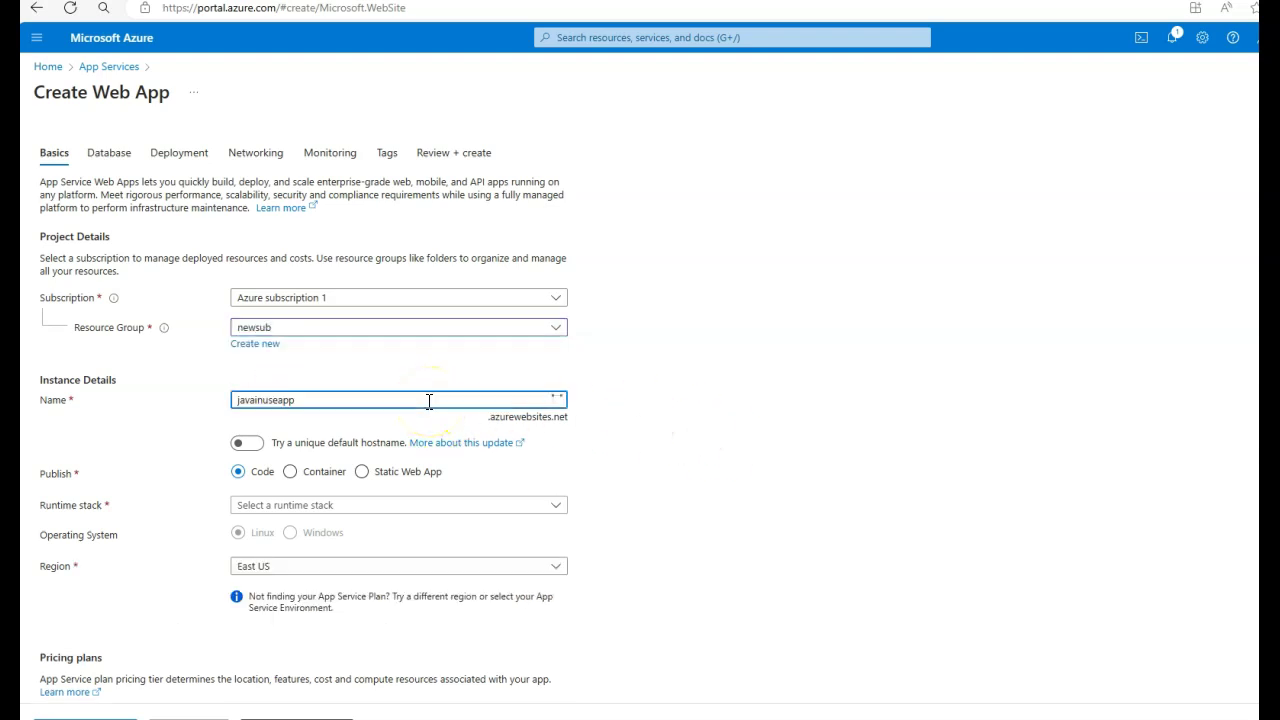
{"action": "left_click", "coordinate": [290, 472]}
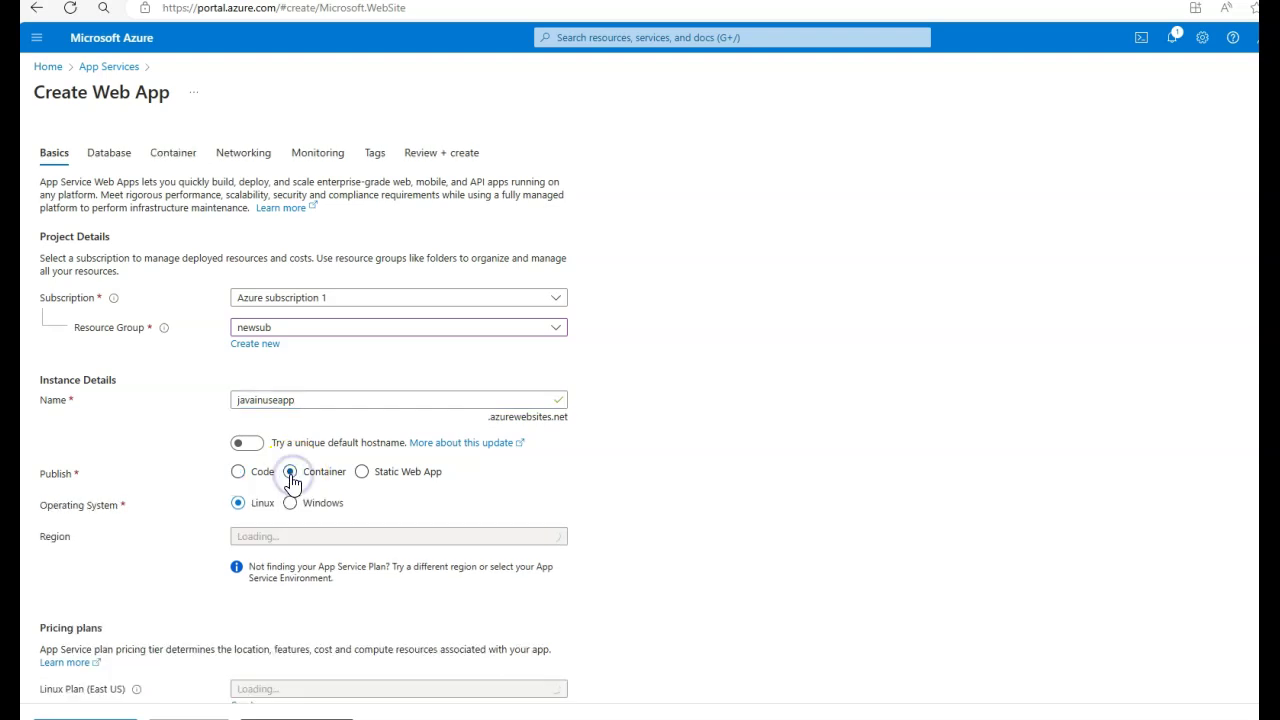
- Set the web app's container image source to Azure Container Registry and choose the registry javainuseregistrynew
{"action": "left_click", "coordinate": [180, 157]}
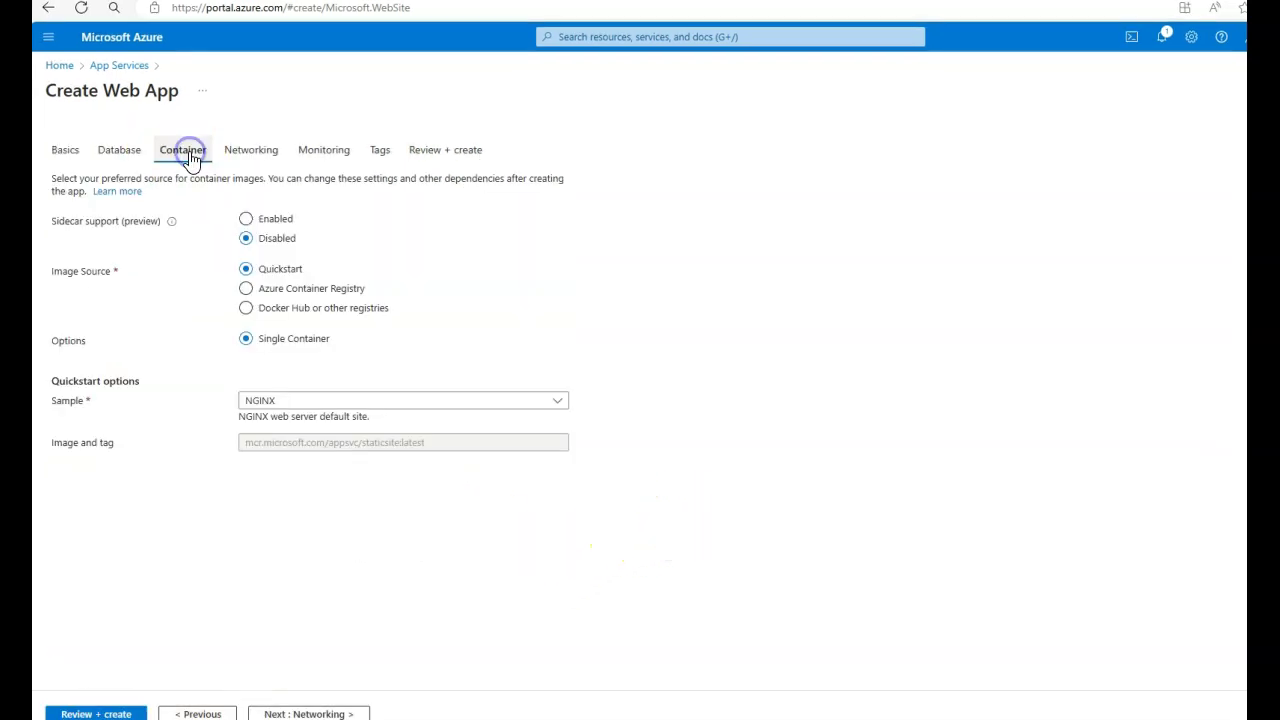
{"action": "left_click", "coordinate": [247, 289]}
{"action": "left_click", "coordinate": [553, 421]}
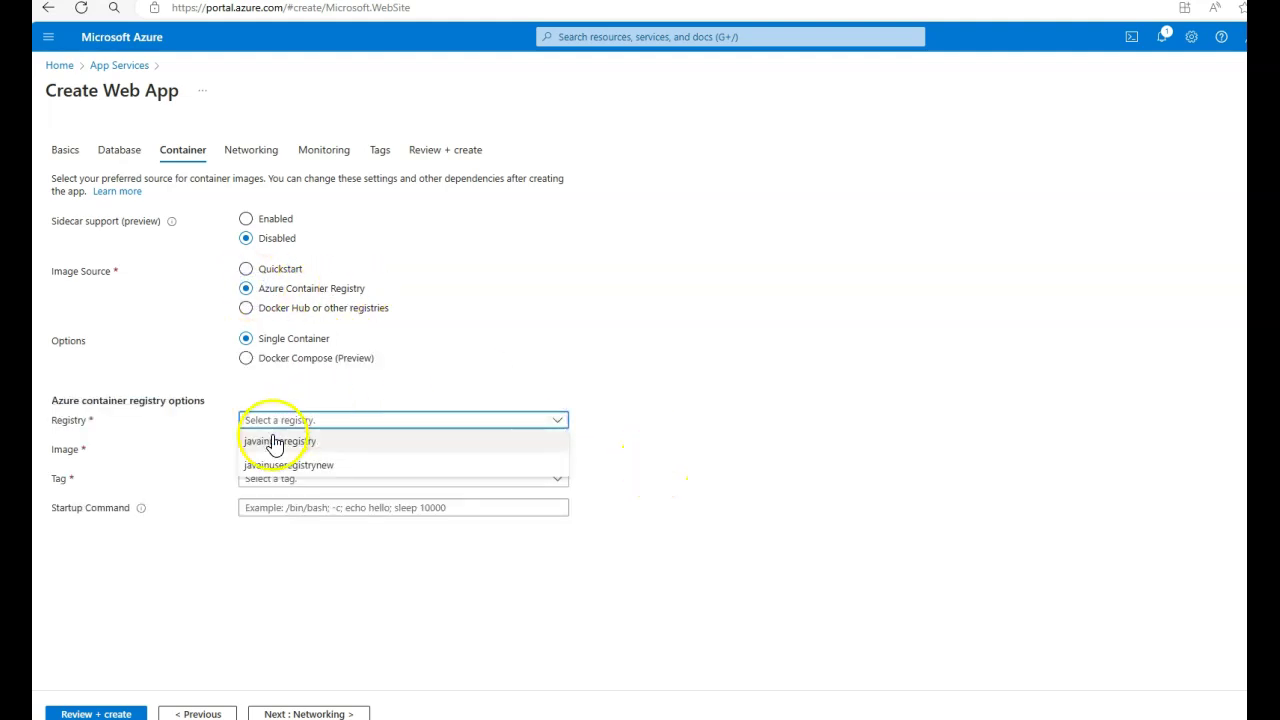
{"action": "left_click", "coordinate": [325, 466]}
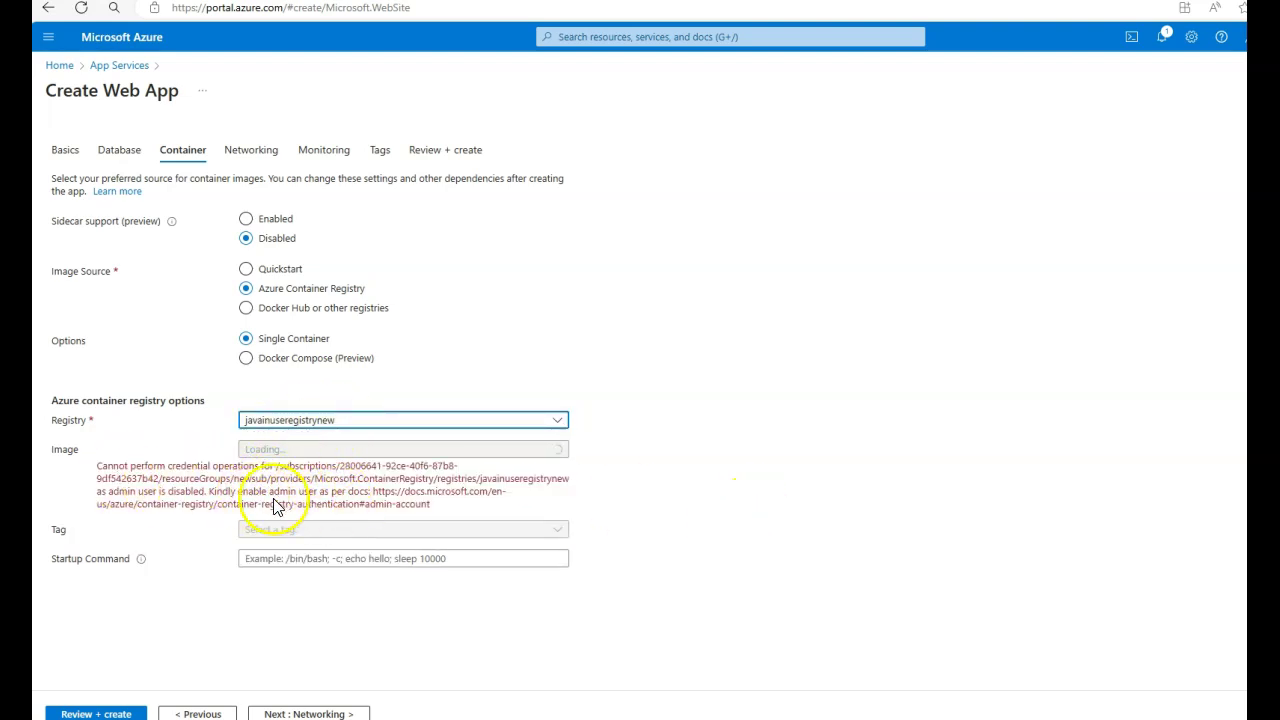
- Copy the az acr update --admin-enabled true command from the JavaInUse tutorial page and paste it into the command prompt
{"action": "key", "text": "alt+Tab"}
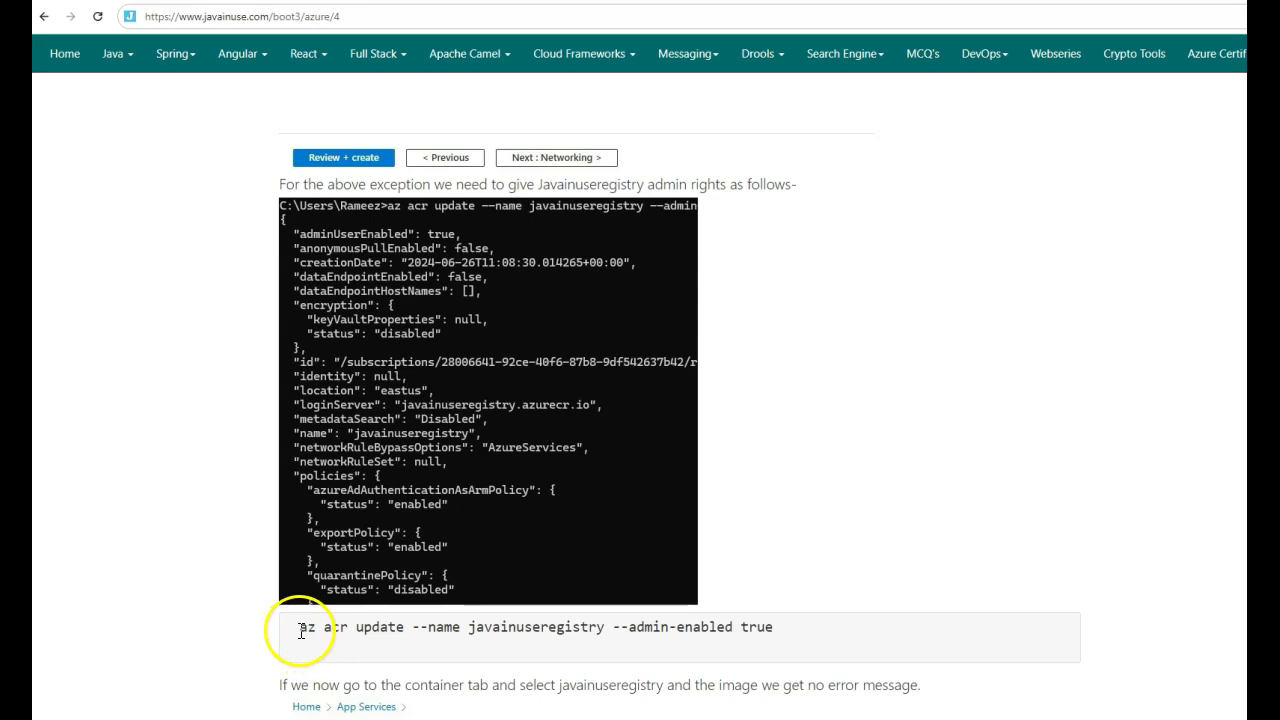
{"action": "left_click_drag", "start_coordinate": [398, 627], "coordinate": [406, 627]}
{"action": "left_click", "coordinate": [491, 626]}
{"action": "double_click", "coordinate": [491, 626]}
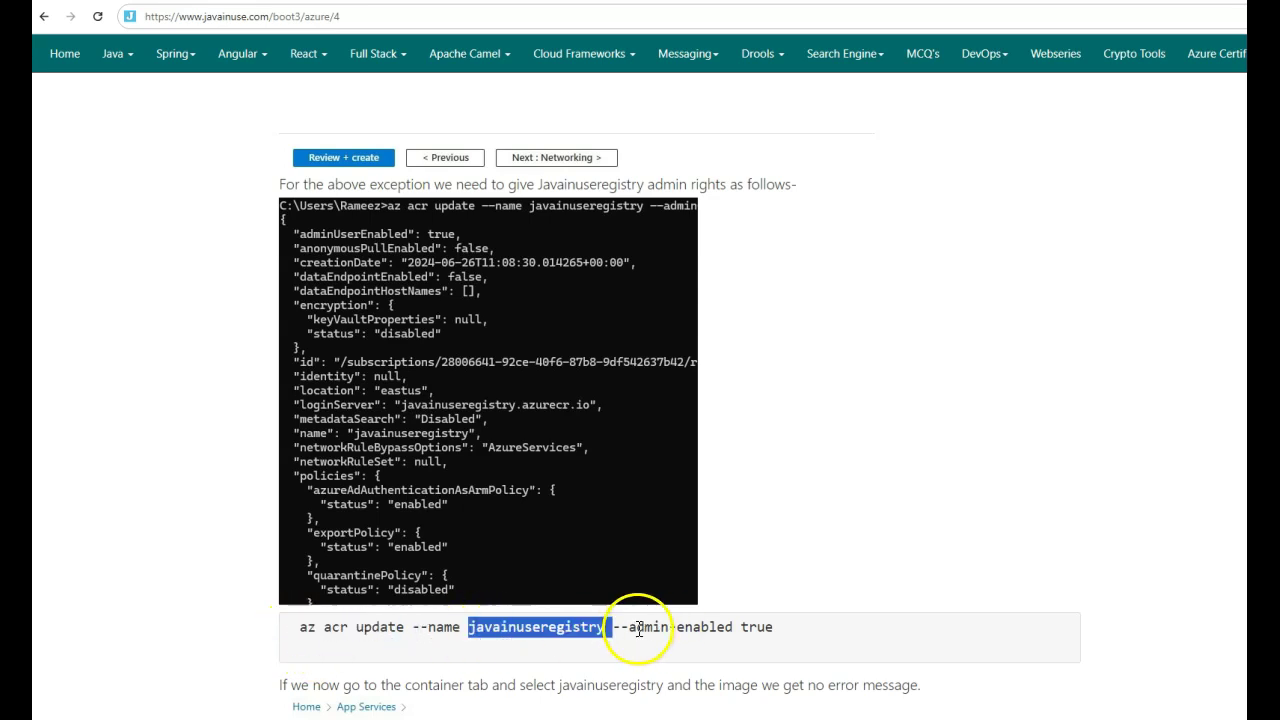
{"action": "left_click", "coordinate": [787, 630]}
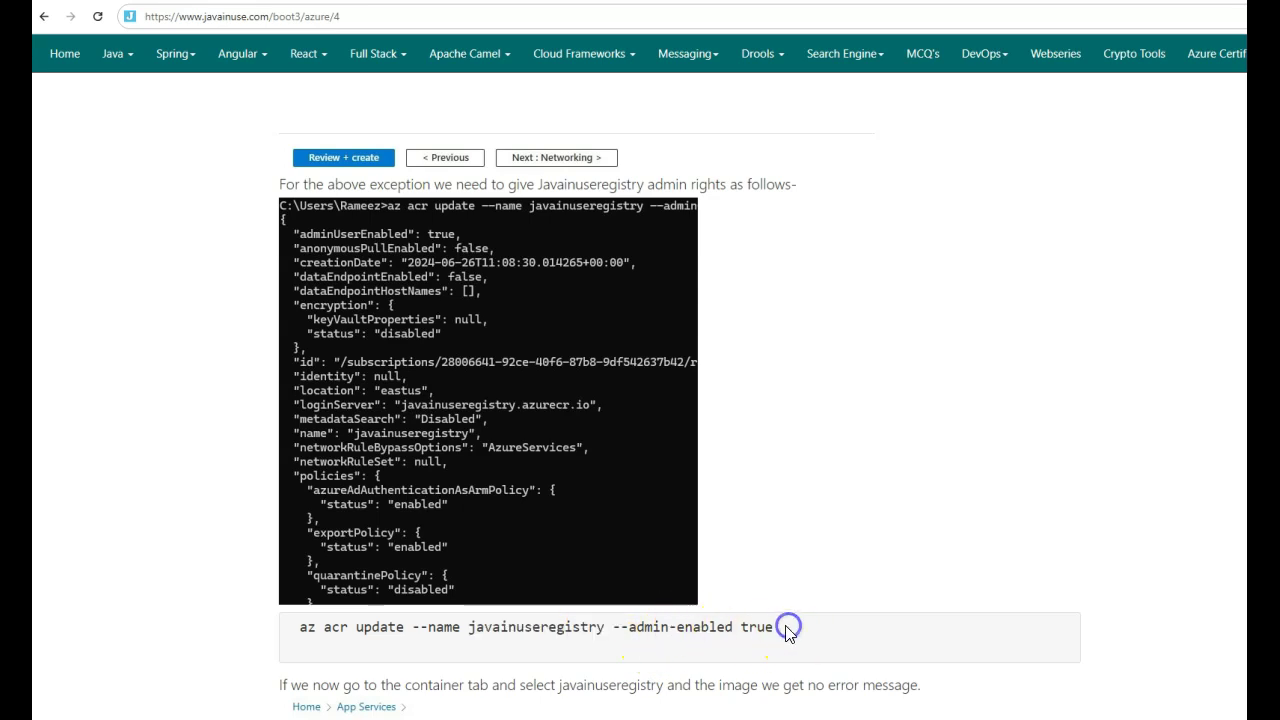
{"action": "left_click_drag", "start_coordinate": [787, 630], "coordinate": [411, 634]}
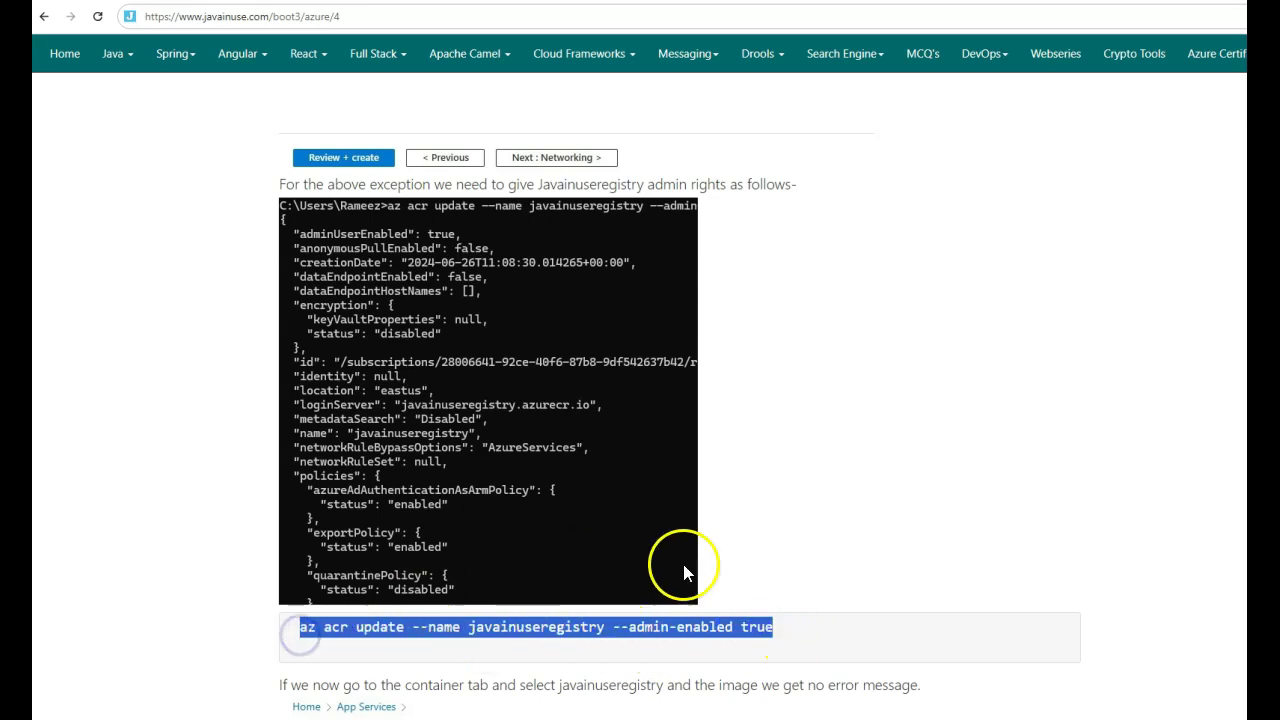
{"action": "key", "text": "ctrl+c"}
{"action": "key", "text": "alt+Tab"}
{"action": "key", "text": "ctrl+v"}
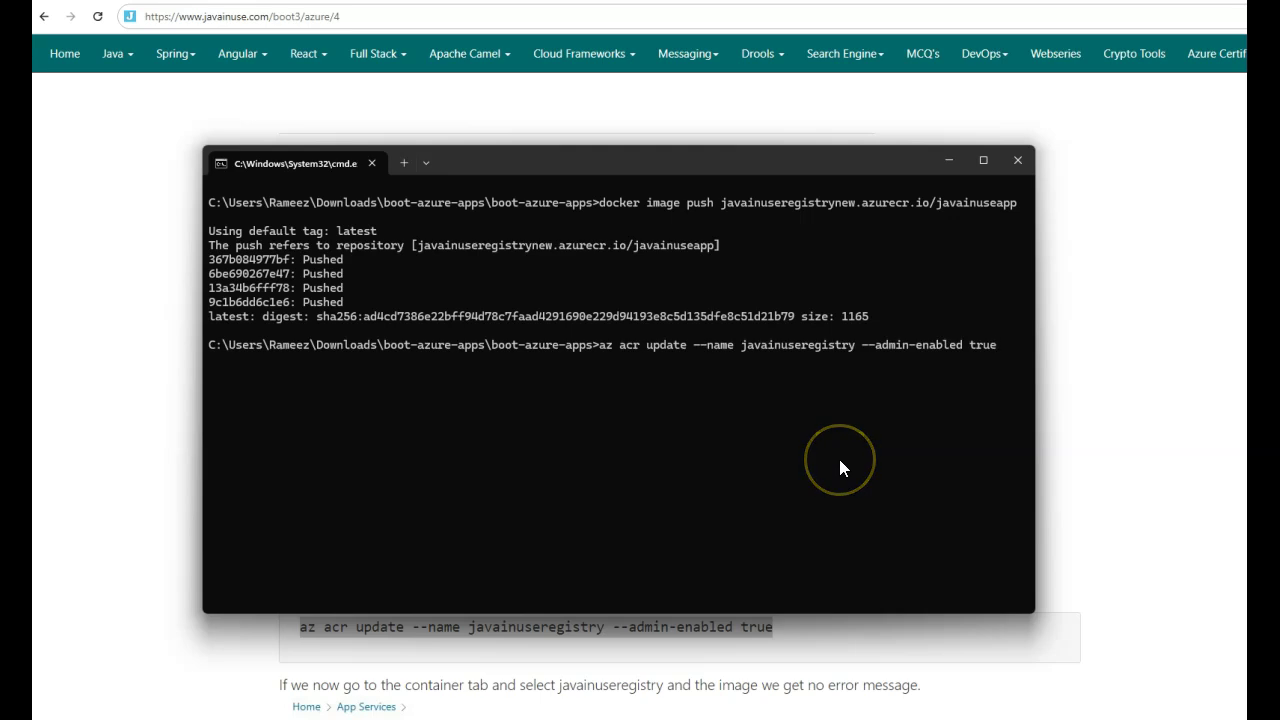
- Change the registry name in the pasted command to javainuseregistrynew and run it to enable the registry's admin user
{"action": "key", "text": "Left"}
{"action": "key", "text": "Left"}
{"action": "key", "text": "Left"}
{"action": "key", "text": "Left"}
{"action": "key", "text": "Left"}
{"action": "key", "text": "Left"}
{"action": "type", "text": "new"}
{"action": "key", "text": "Return"}
- Return to the Azure portal, discard the open web app form and start creating a new Web App from App Services
{"action": "key", "text": "alt+Tab"}
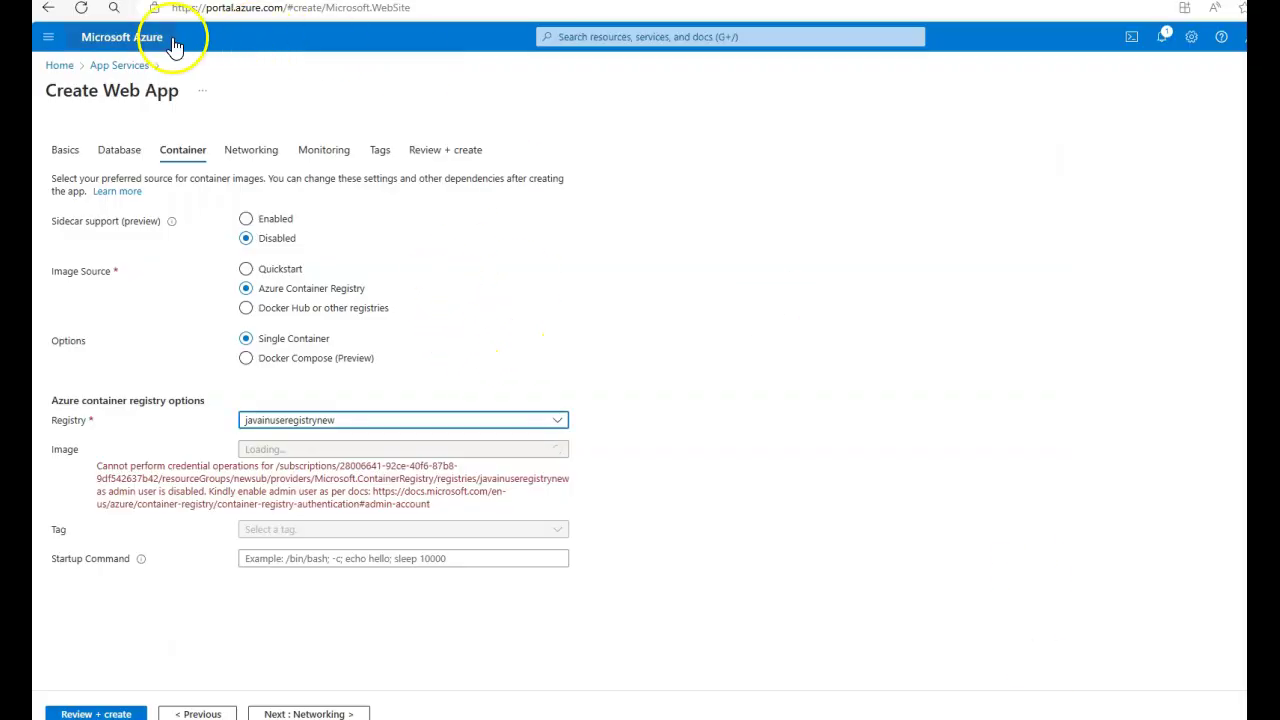
{"action": "left_click", "coordinate": [119, 65]}
{"action": "left_click", "coordinate": [799, 92]}
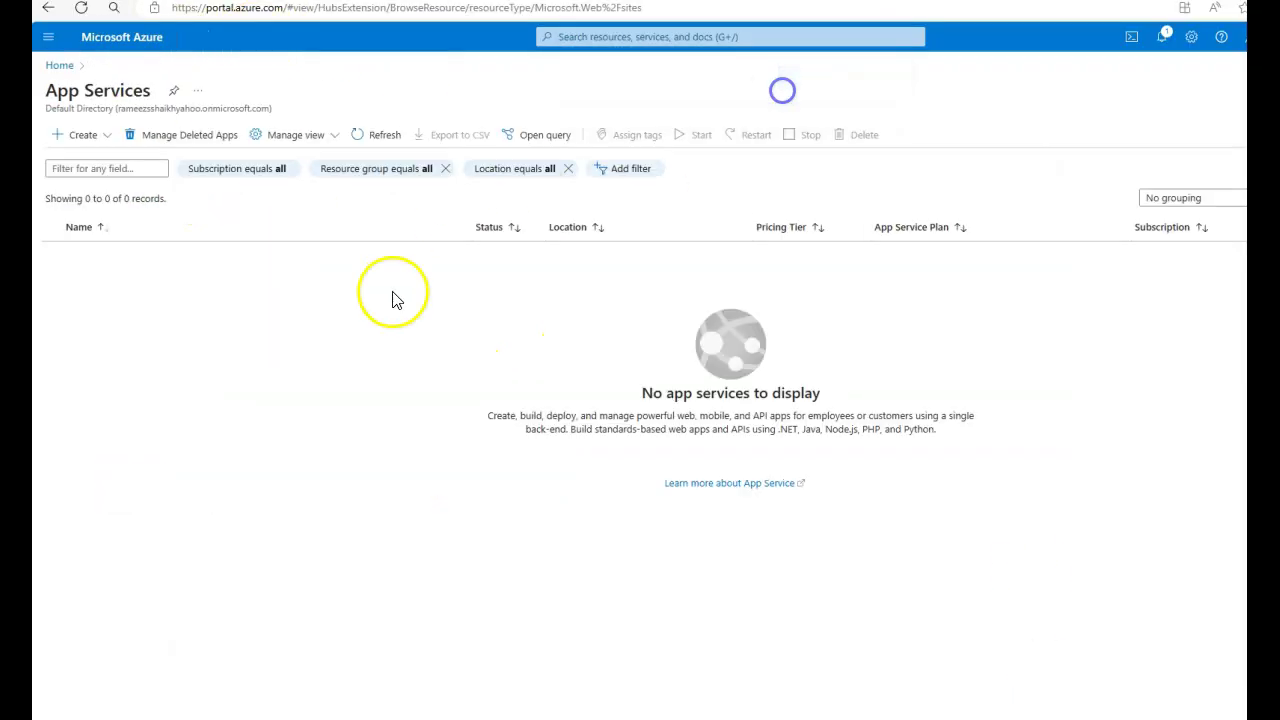
{"action": "left_click", "coordinate": [80, 134]}
{"action": "left_click", "coordinate": [90, 160]}
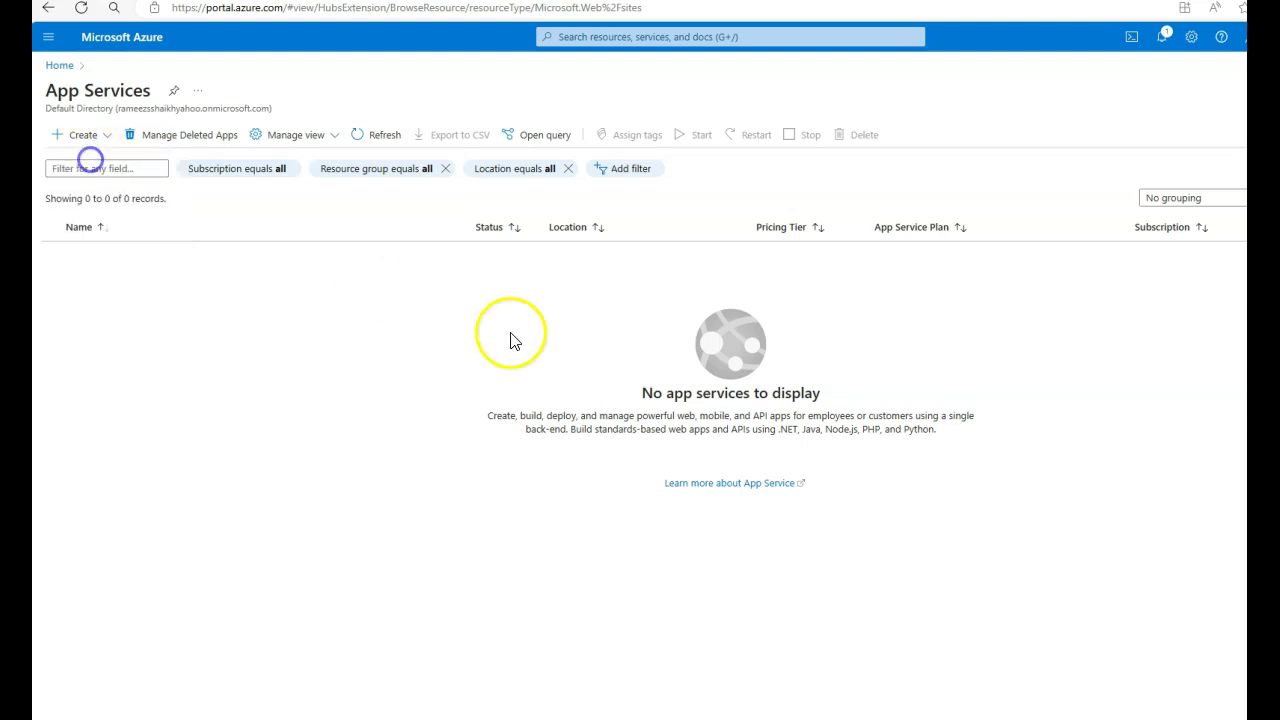
- Assign the new web app to resource group newsub, name it javainuseapp and choose Container as its publishing model
{"action": "left_click", "coordinate": [557, 321]}
{"action": "left_click", "coordinate": [322, 372]}
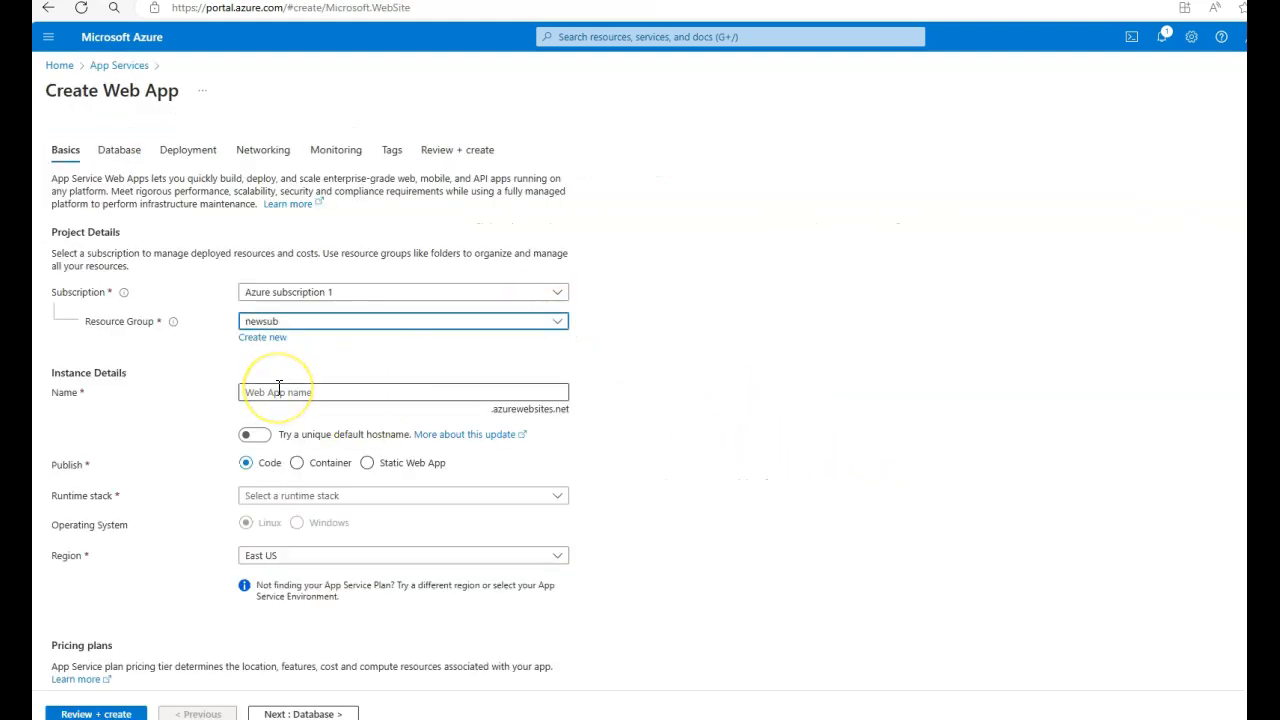
{"action": "left_click", "coordinate": [279, 392]}
{"action": "type", "text": "jkramsolapp"}
{"action": "left_click", "coordinate": [296, 462]}
- Select Azure Container Registry as the new web app's image source and javainuseregistrynew as its registry
{"action": "left_click", "coordinate": [183, 149]}
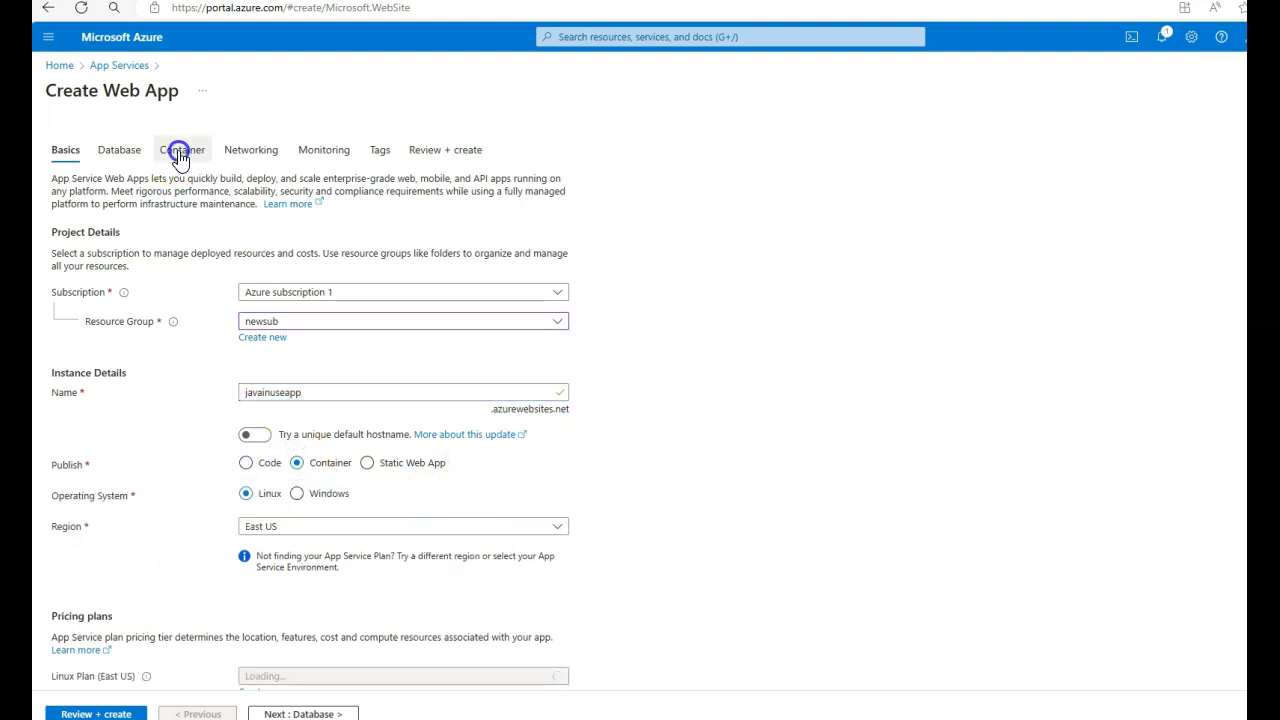
{"action": "left_click", "coordinate": [245, 288]}
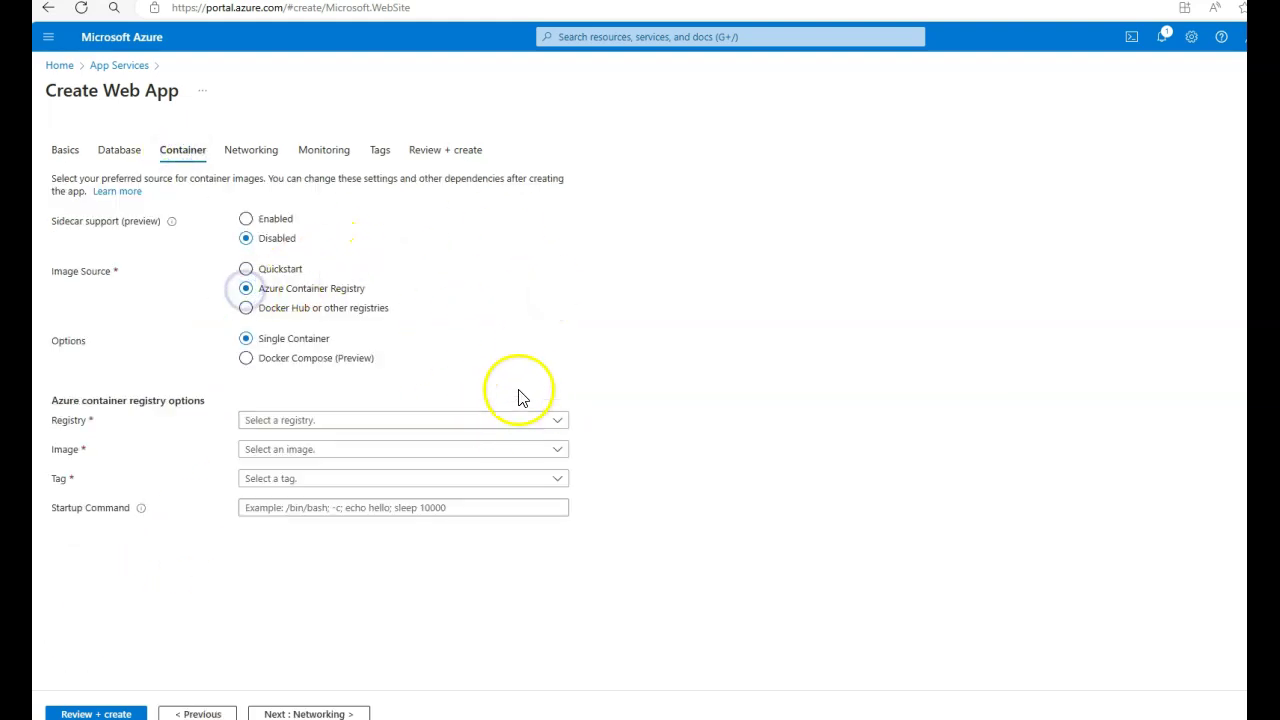
{"action": "left_click", "coordinate": [349, 422]}
{"action": "left_click", "coordinate": [318, 463]}
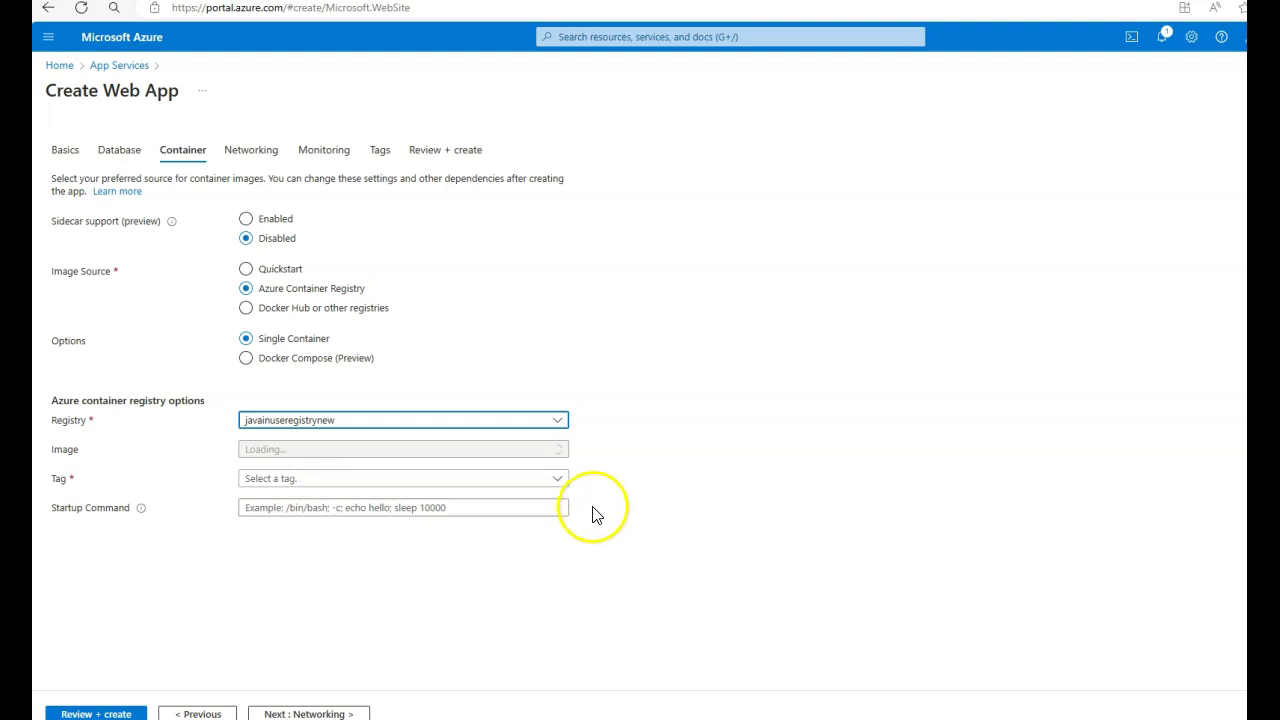
- Review and create the web app, and open the deployed javainuseapp resource
{"action": "left_click", "coordinate": [429, 151]}
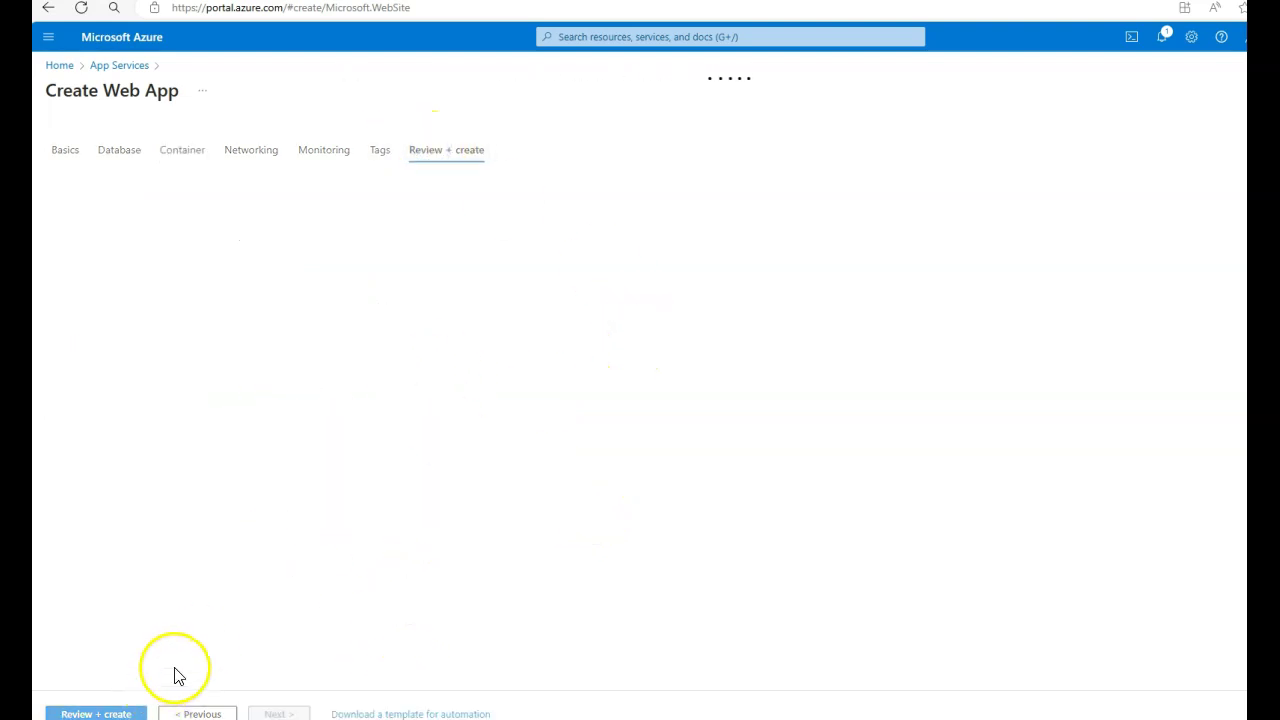
{"action": "left_click", "coordinate": [84, 712]}
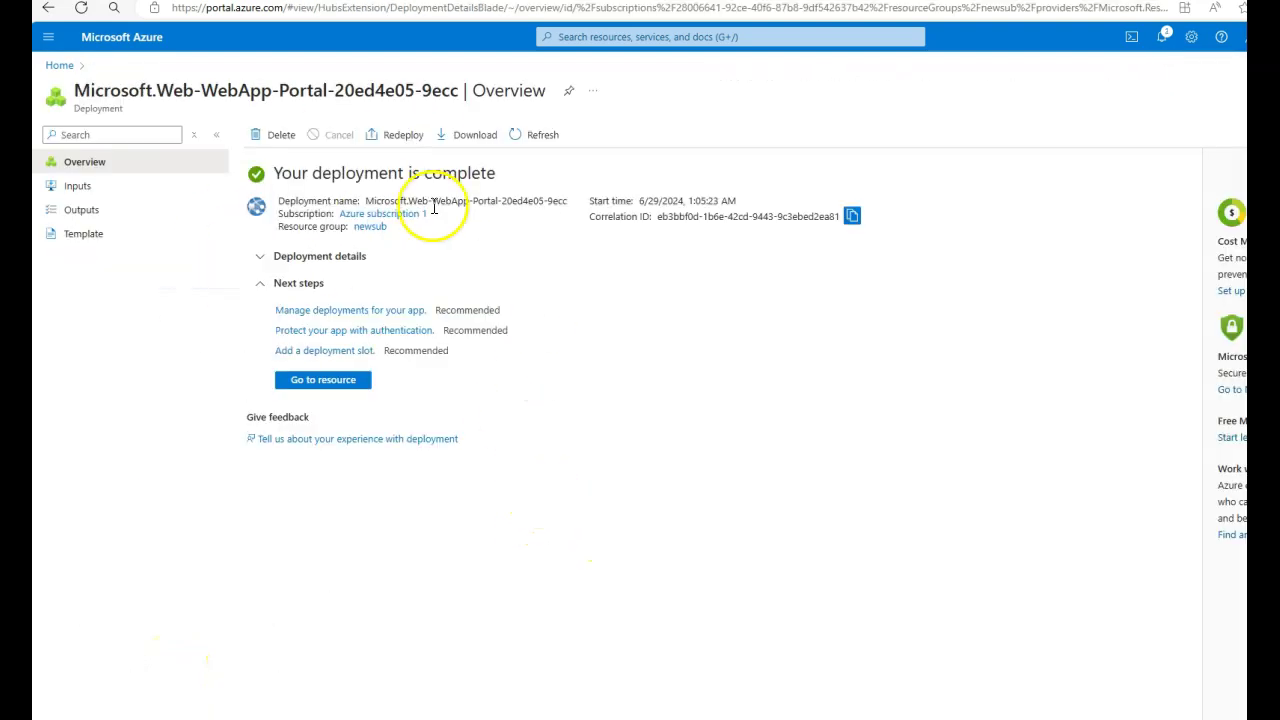
{"action": "left_click", "coordinate": [330, 386]}
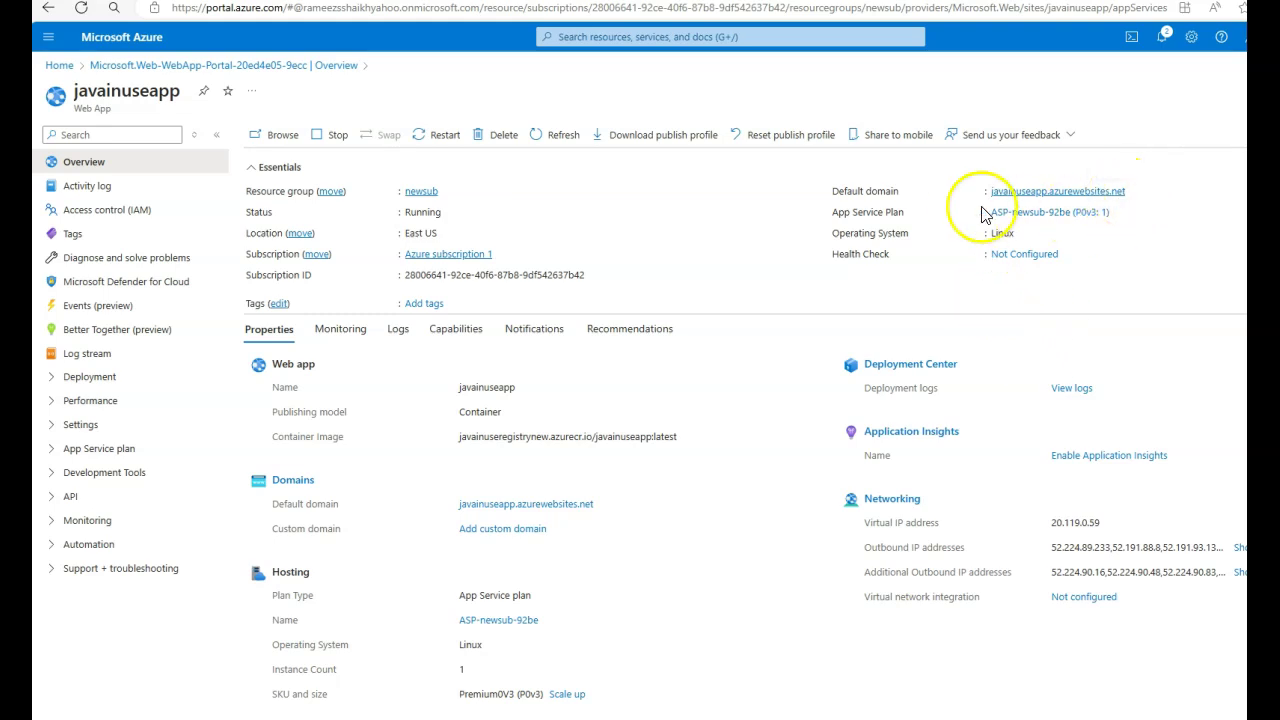
- Copy the web app's default domain and open javainuseapp.azurewebsites.net/test in the other browser
{"action": "left_click", "coordinate": [1134, 191]}
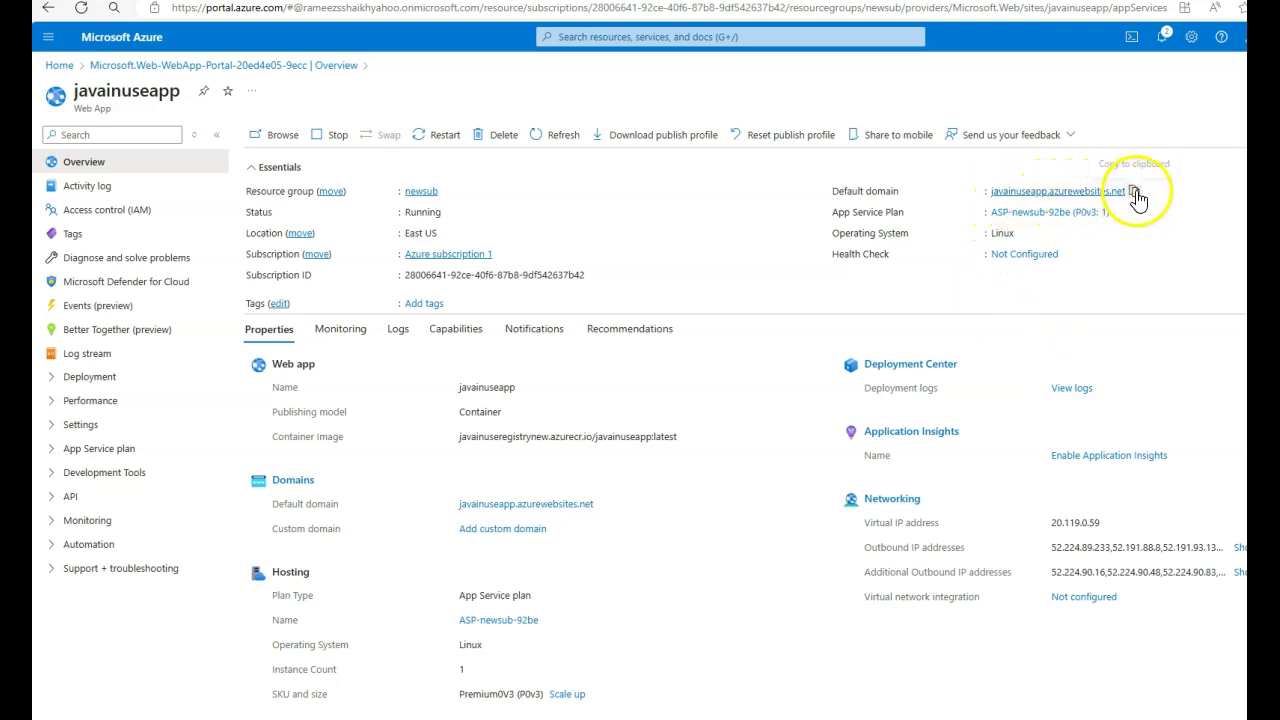
{"action": "key", "text": "alt+Tab"}
{"action": "left_click", "coordinate": [231, 17]}
{"action": "key", "text": "ctrl+v"}
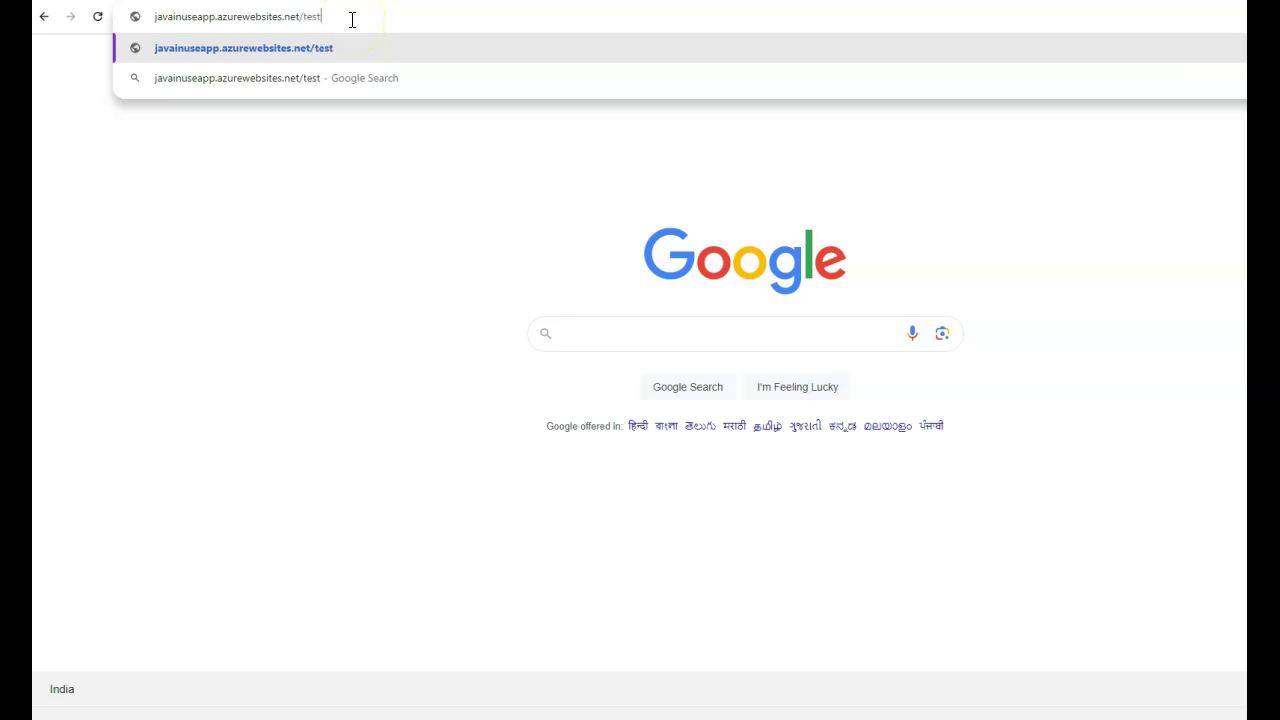
{"action": "type", "text": "/test"}
{"action": "key", "text": "Return"}
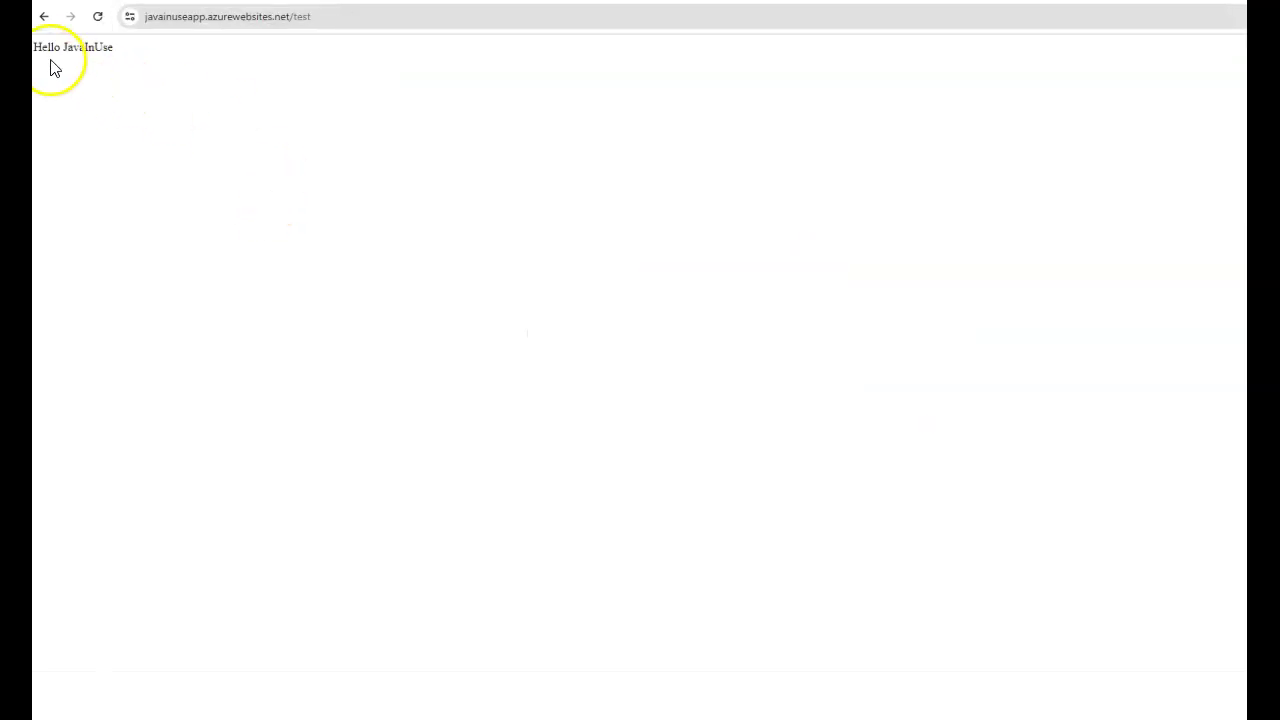
{"action": "left_click_drag", "start_coordinate": [120, 47], "coordinate": [122, 48]}
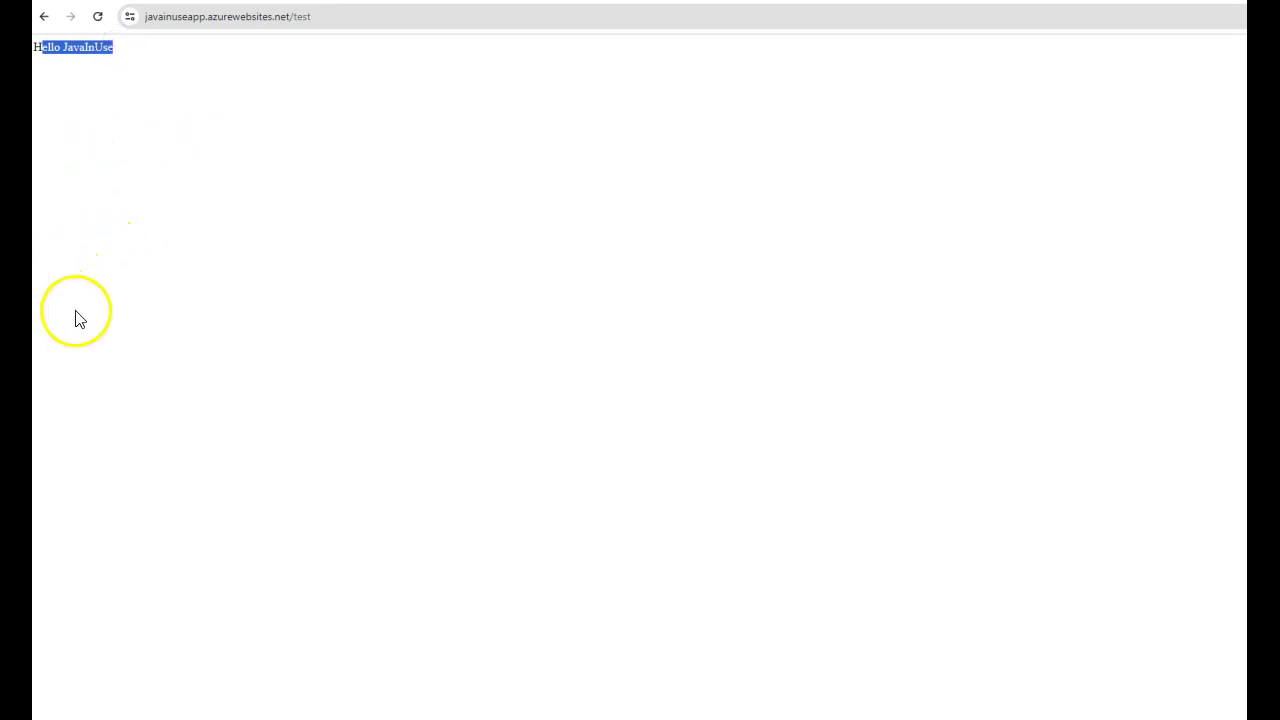
{"action": "left_click", "coordinate": [155, 17]}
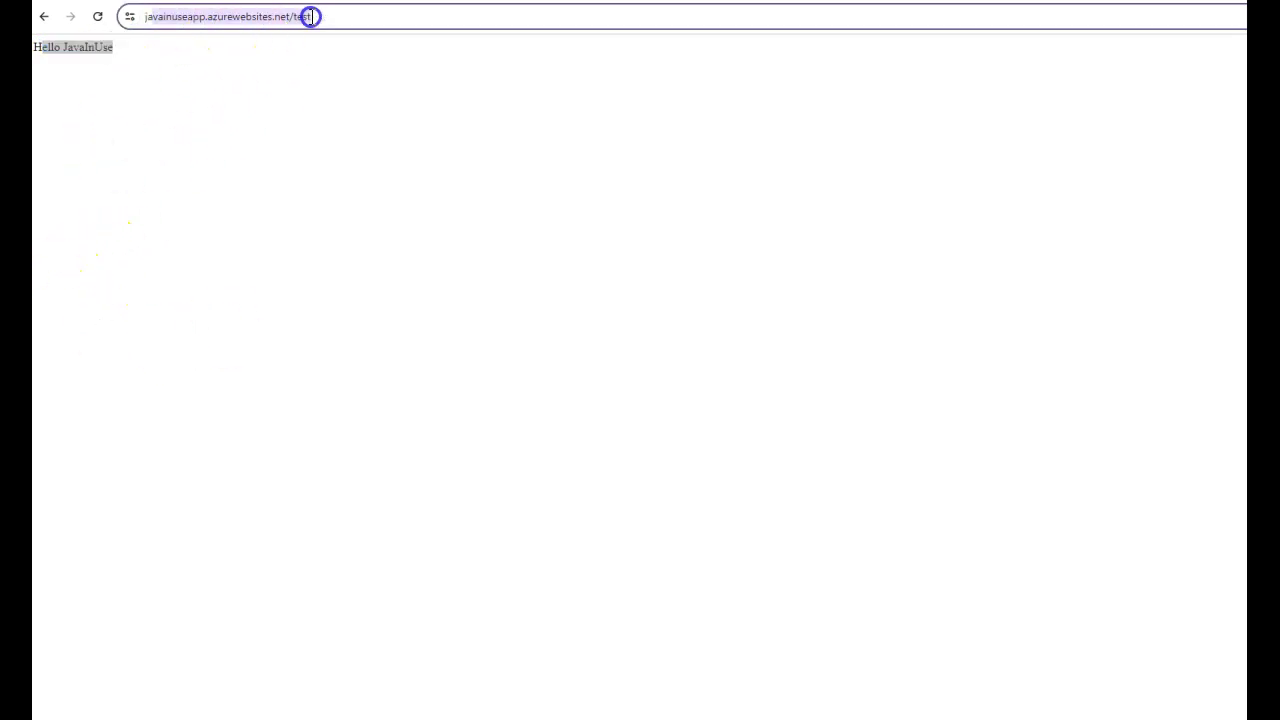
{"action": "key", "text": "Escape"}
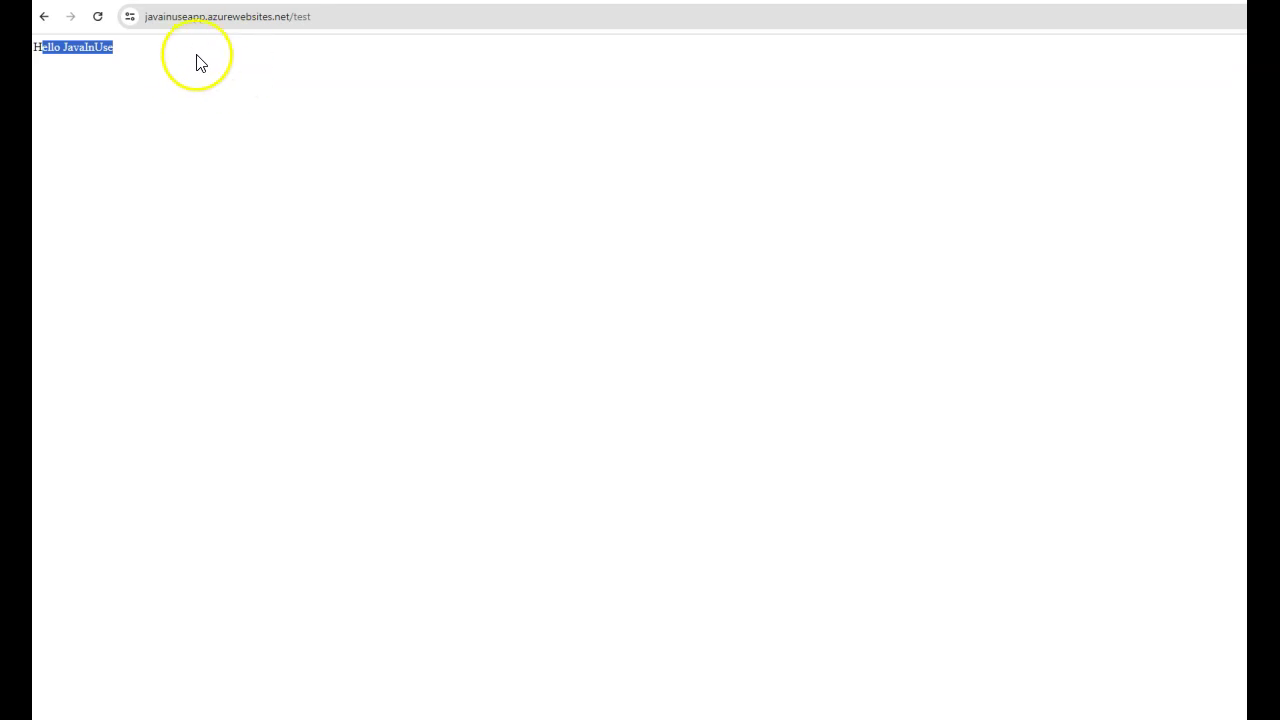